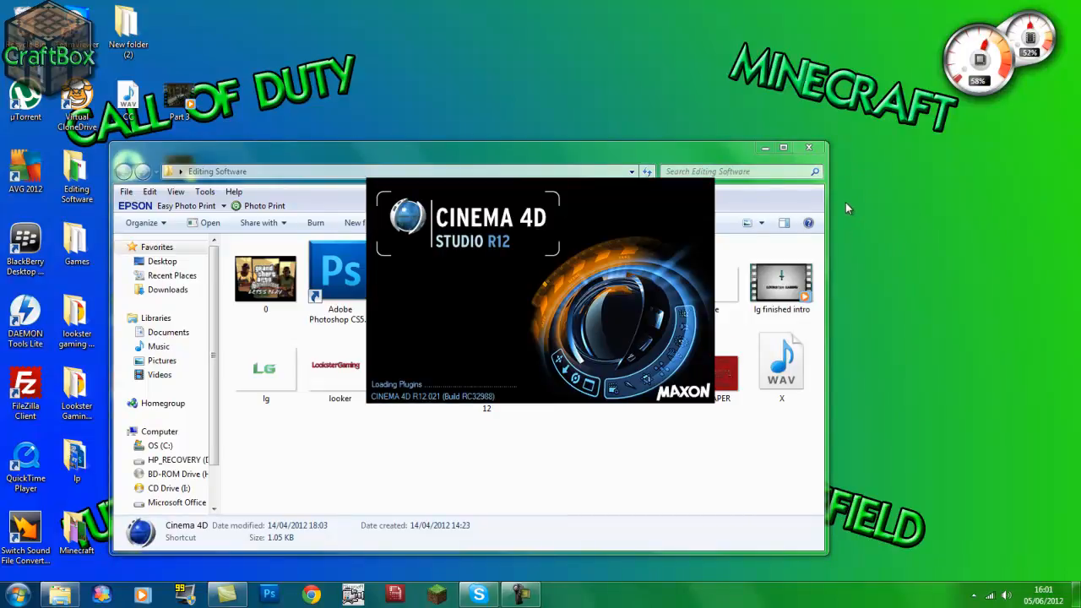
Open the render settings and dismiss the online updater without installing anything.
click(765, 148)
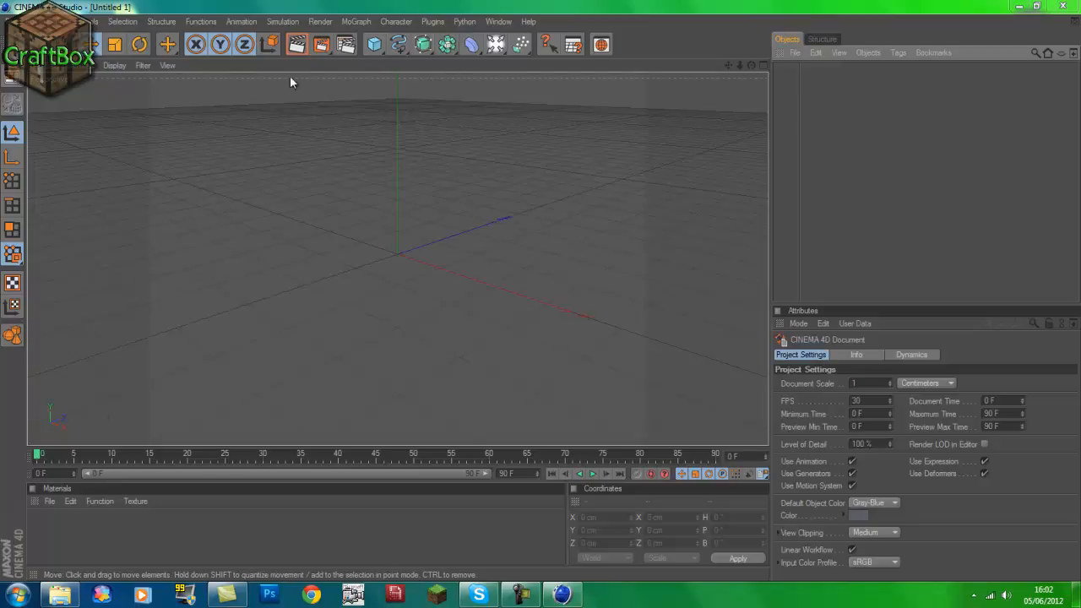
click(347, 47)
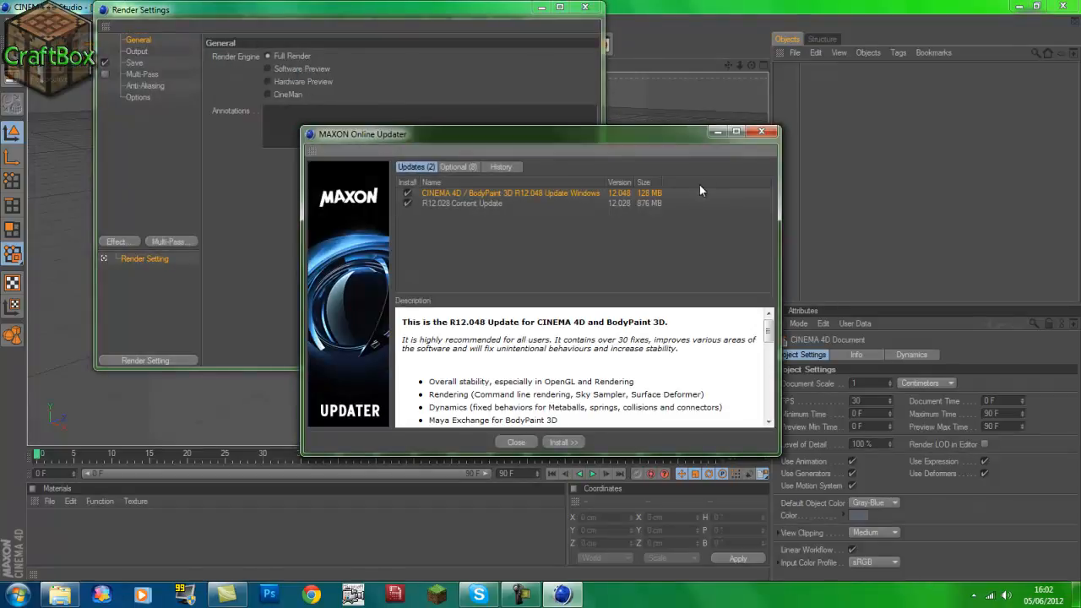
click(515, 442)
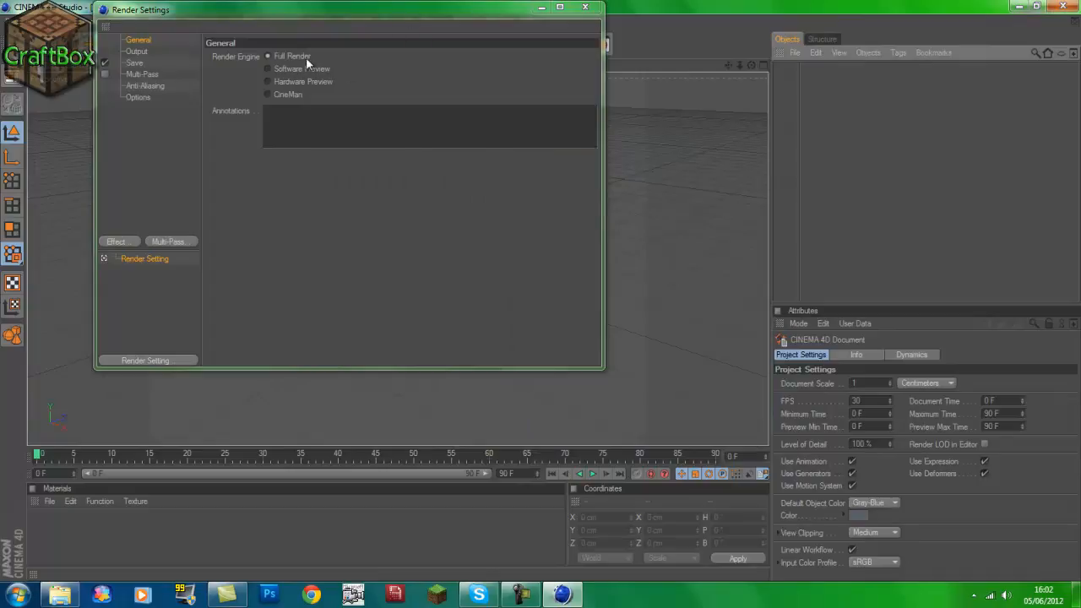
Set the render output size to 1280 pixels wide by 720 pixels high.
click(137, 51)
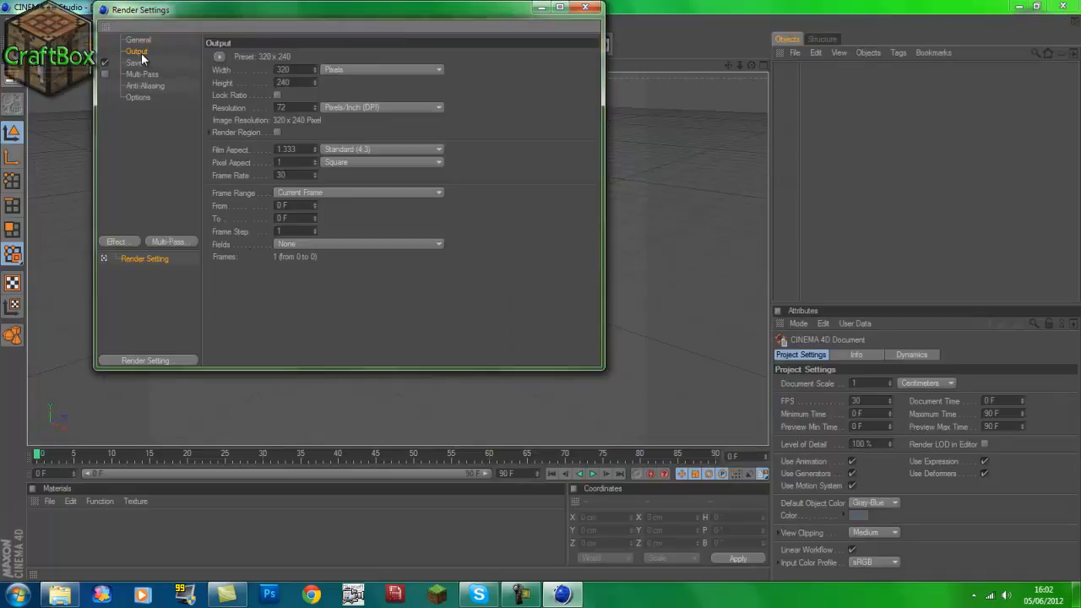
double_click(284, 69)
text(128)
click(103, 62)
text(80)
double_click(283, 82)
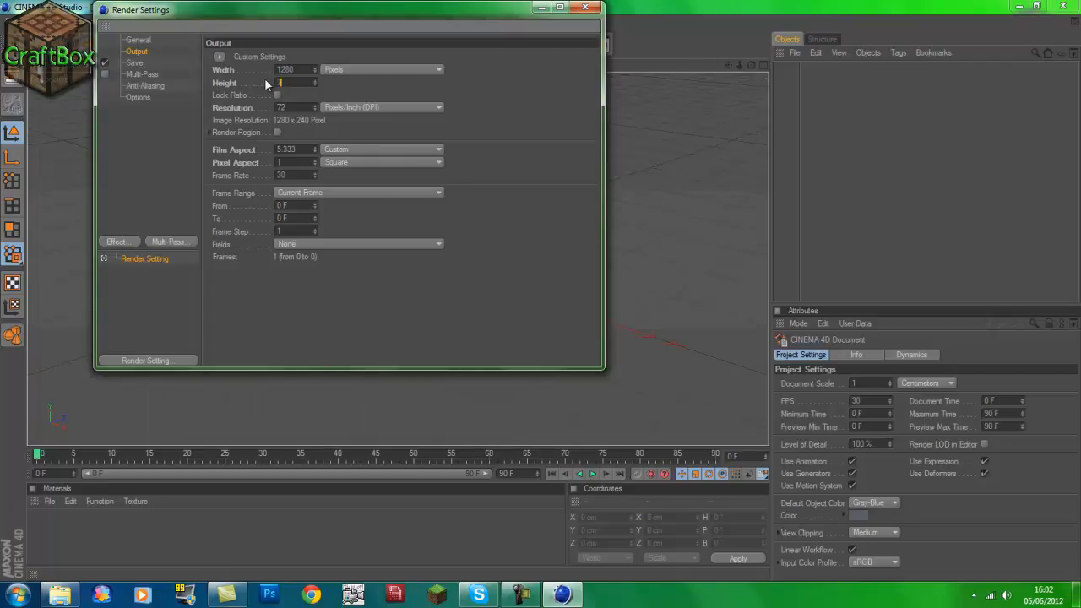
text(720)
key(Return)
Set the save format of the rendered output to AVI Movie.
click(129, 63)
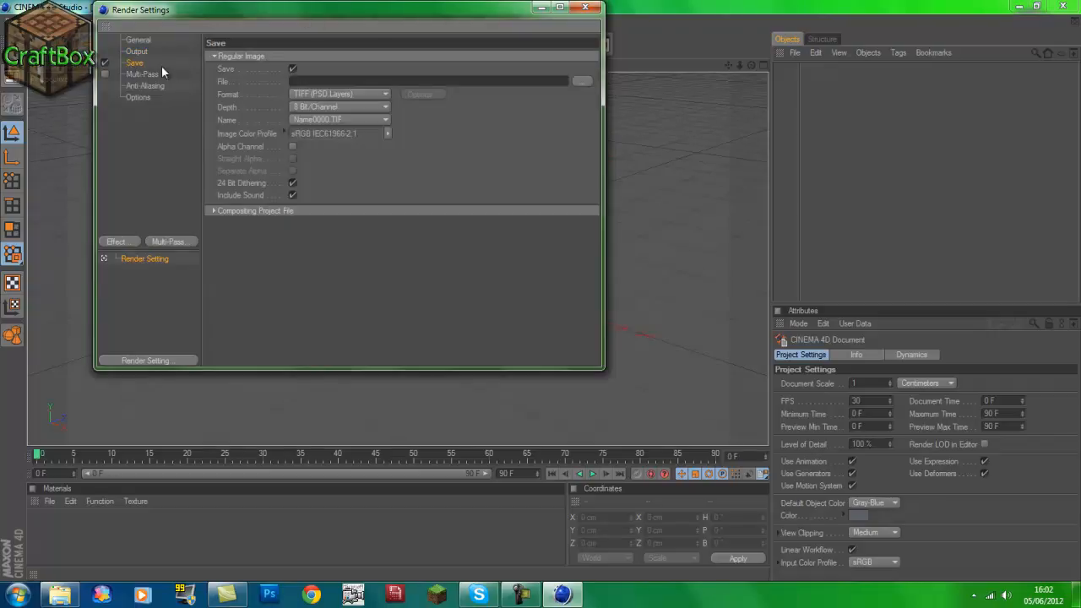
click(384, 94)
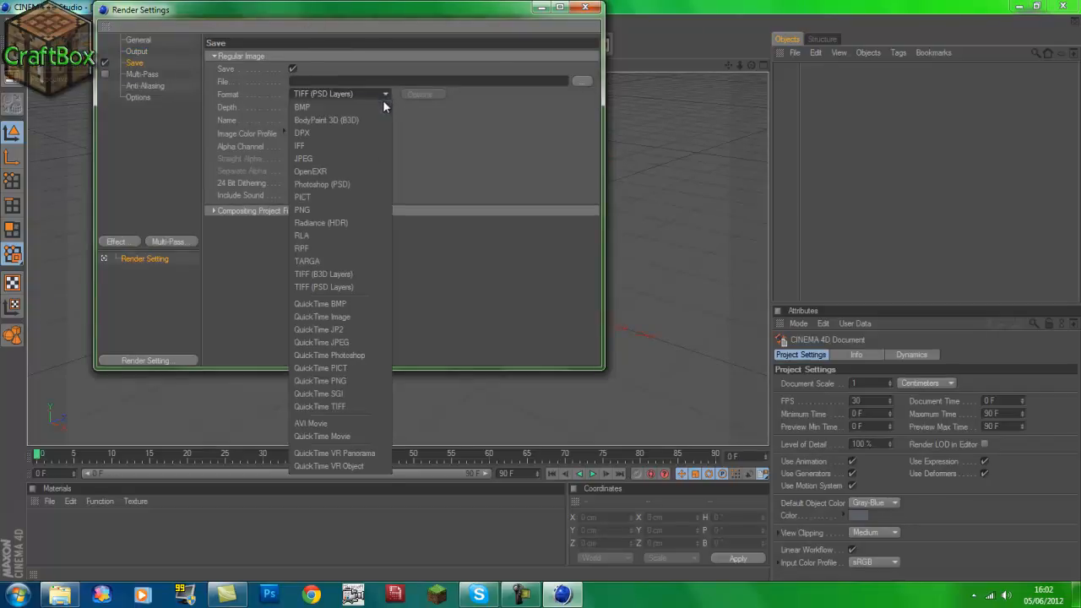
click(308, 424)
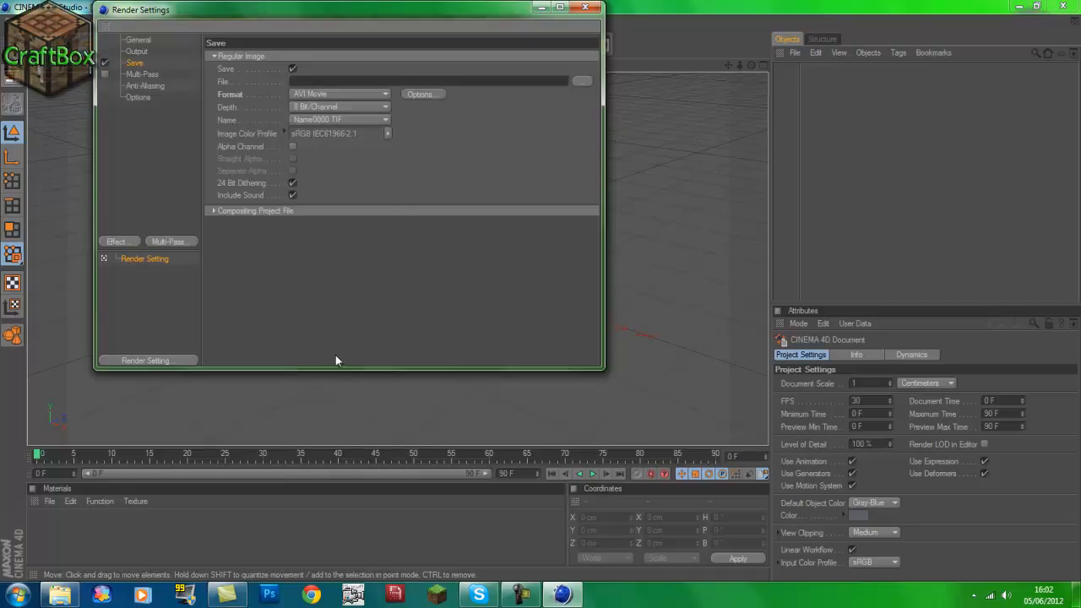
Set the render's save file to "Craftbox creeper" in the Videos library and close the render settings.
click(579, 82)
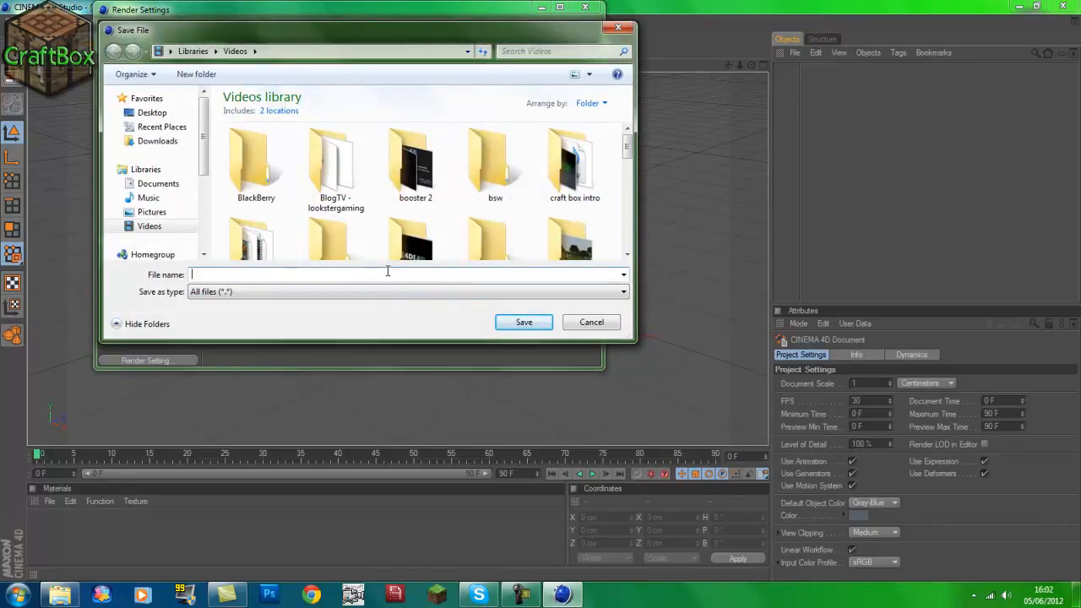
text(C)
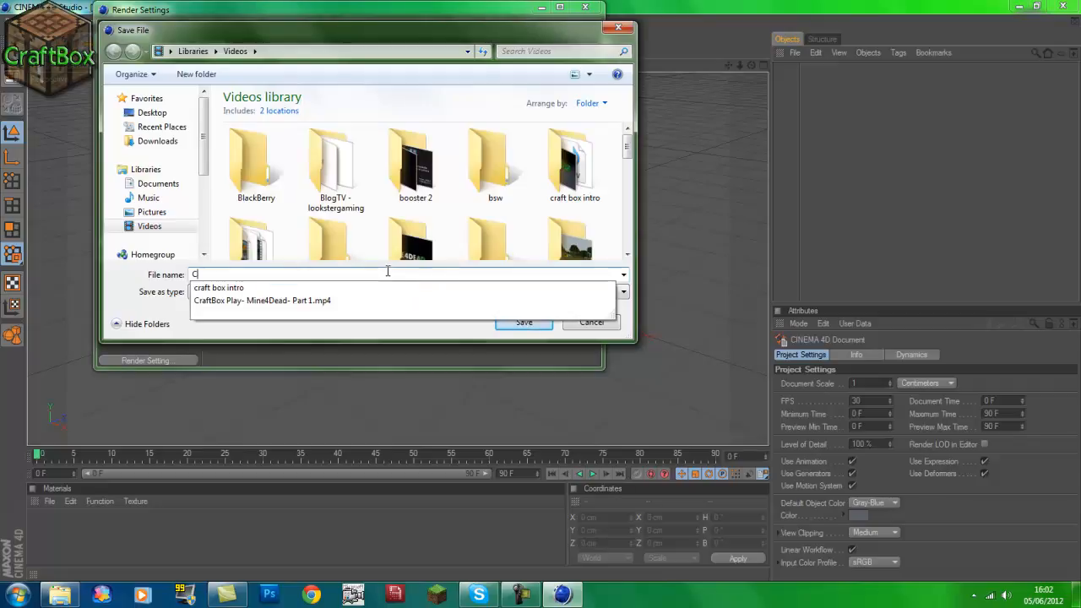
text(Raftboc)
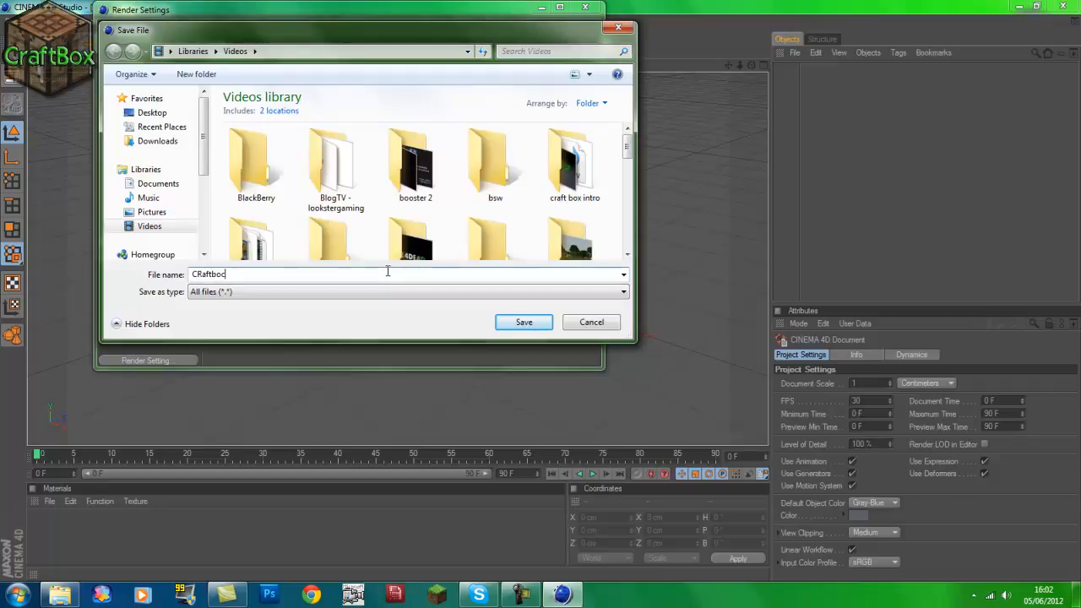
key(BackSpace)
text(x creeper)
click(204, 276)
key(BackSpace)
text(r)
click(511, 322)
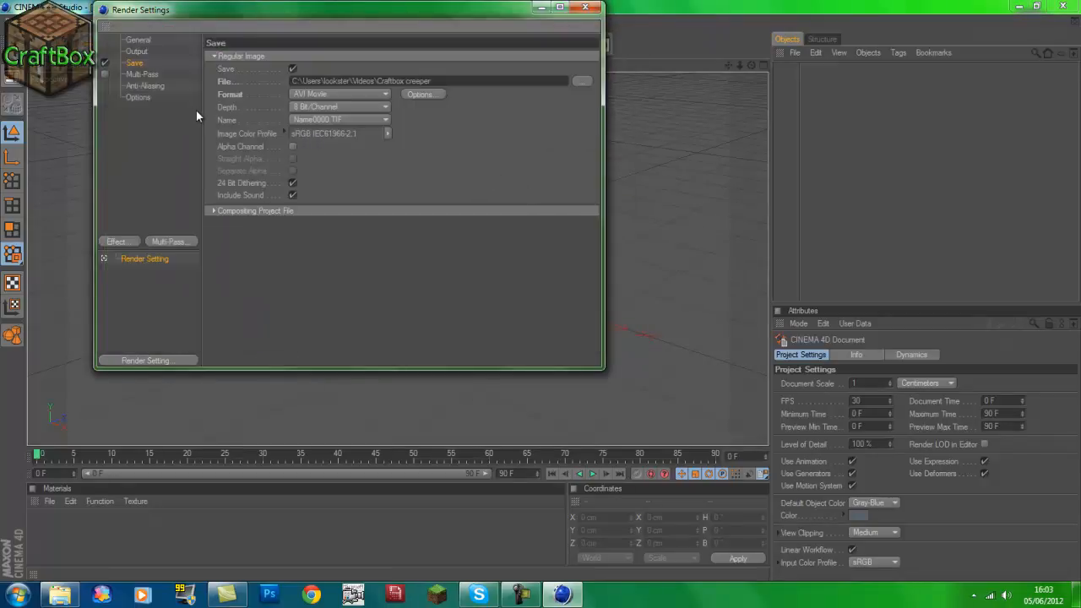
click(149, 96)
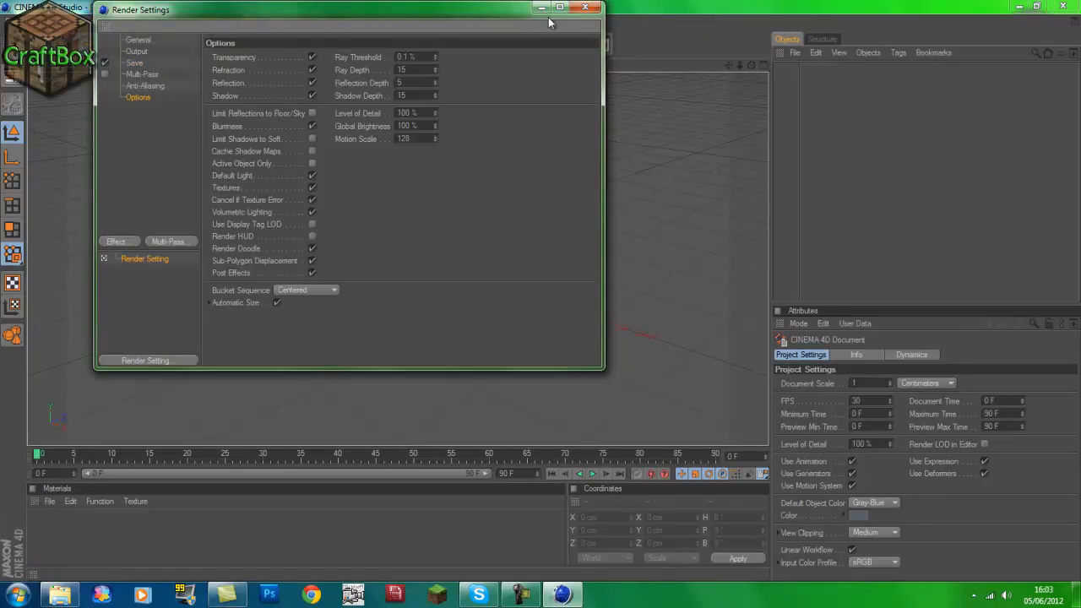
click(585, 10)
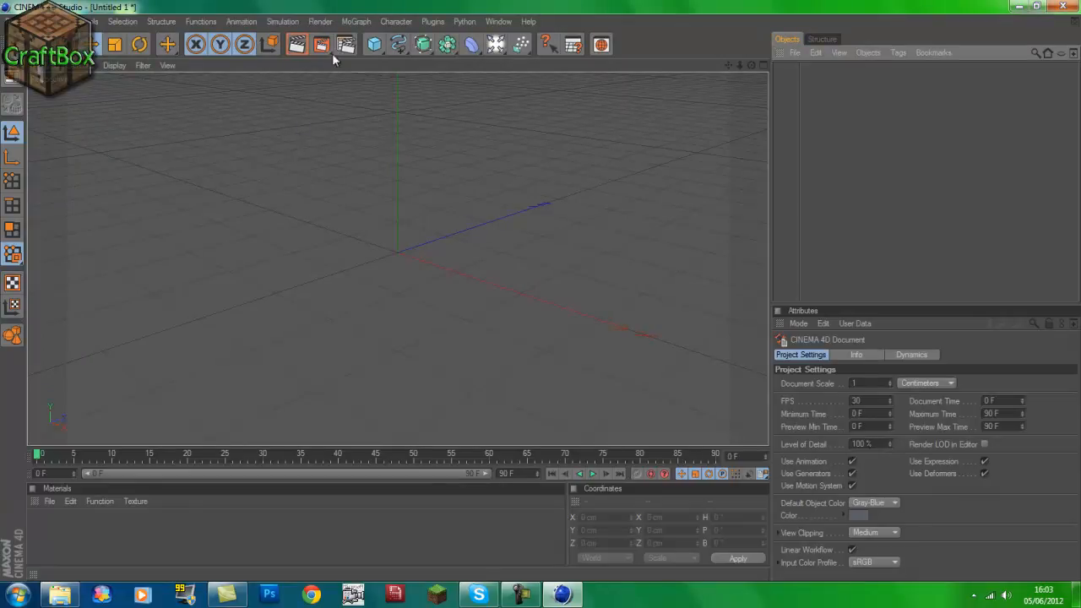
Add a MoText object reading "CraftBox" on the first line and "Play" on the second.
click(354, 21)
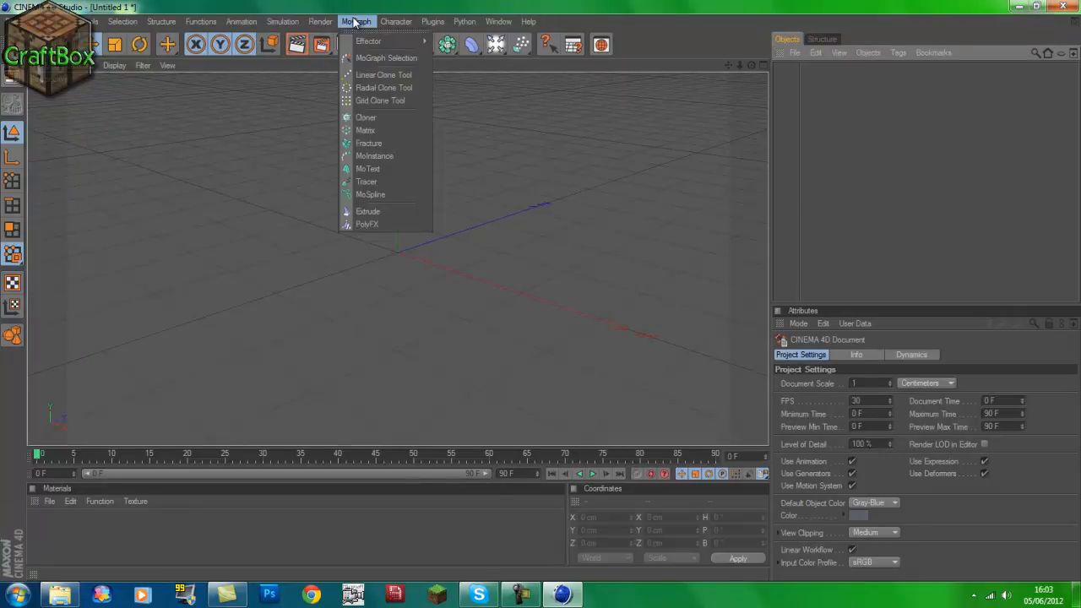
click(368, 168)
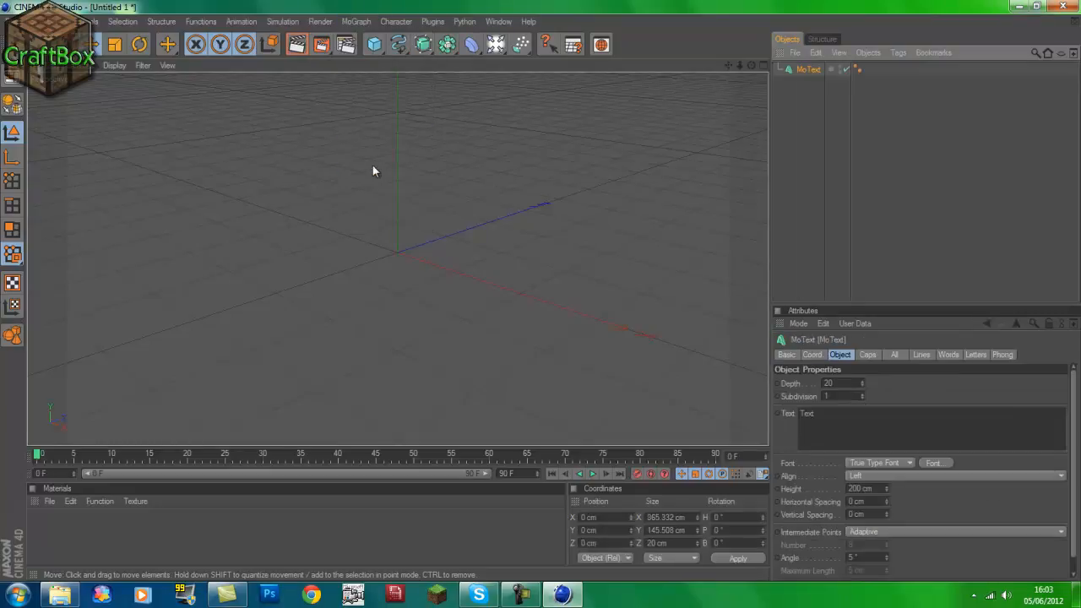
click(831, 438)
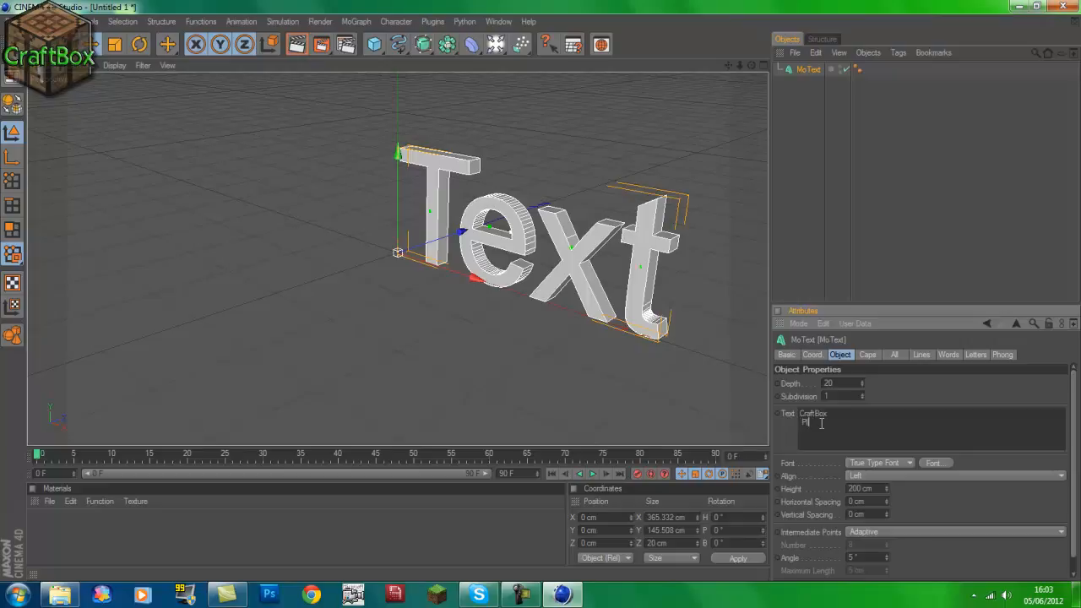
text(ay)
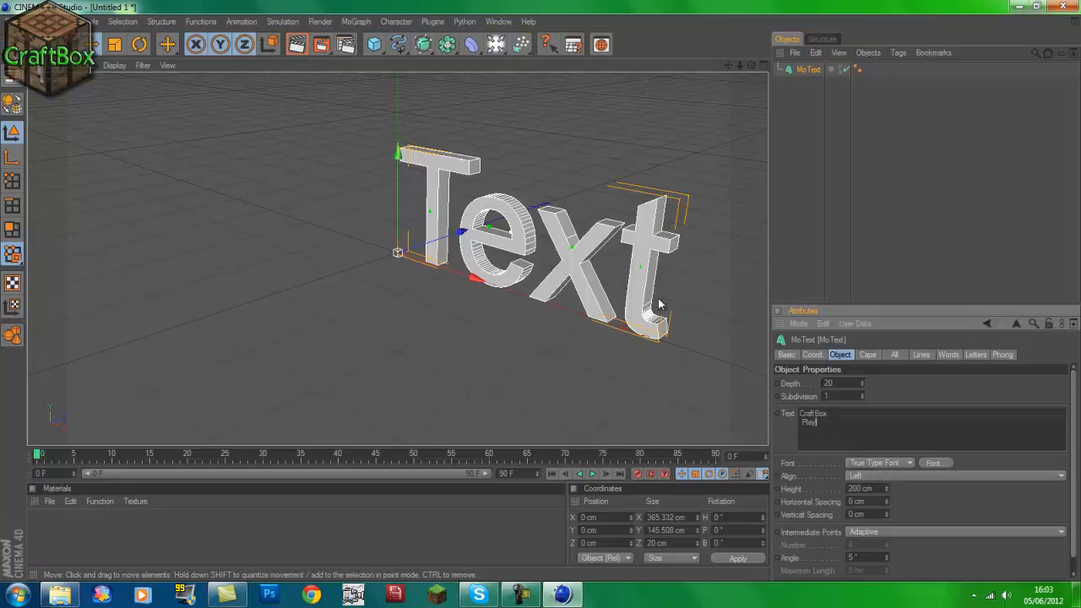
Set the alignment of the CraftBox Play text to Middle.
drag(750, 65, 540, 290)
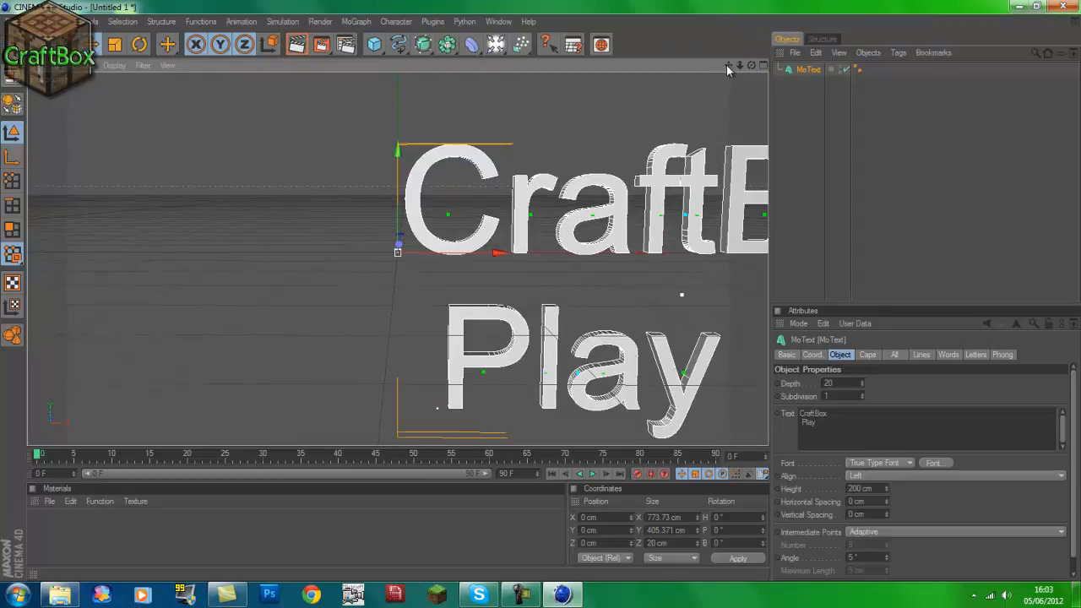
drag(726, 65, 549, 296)
drag(740, 65, 541, 292)
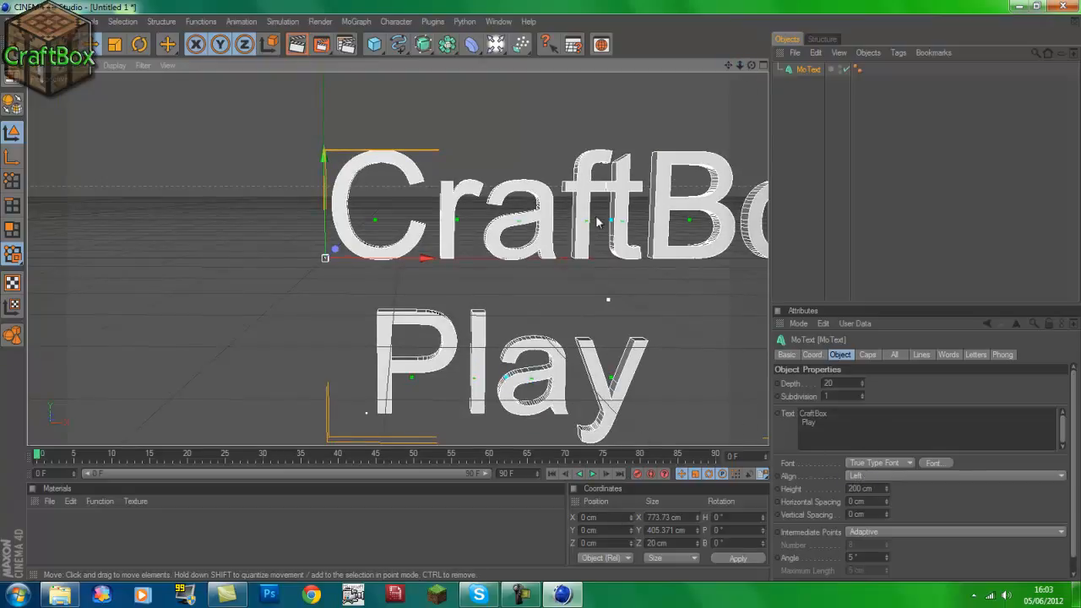
click(923, 473)
click(892, 493)
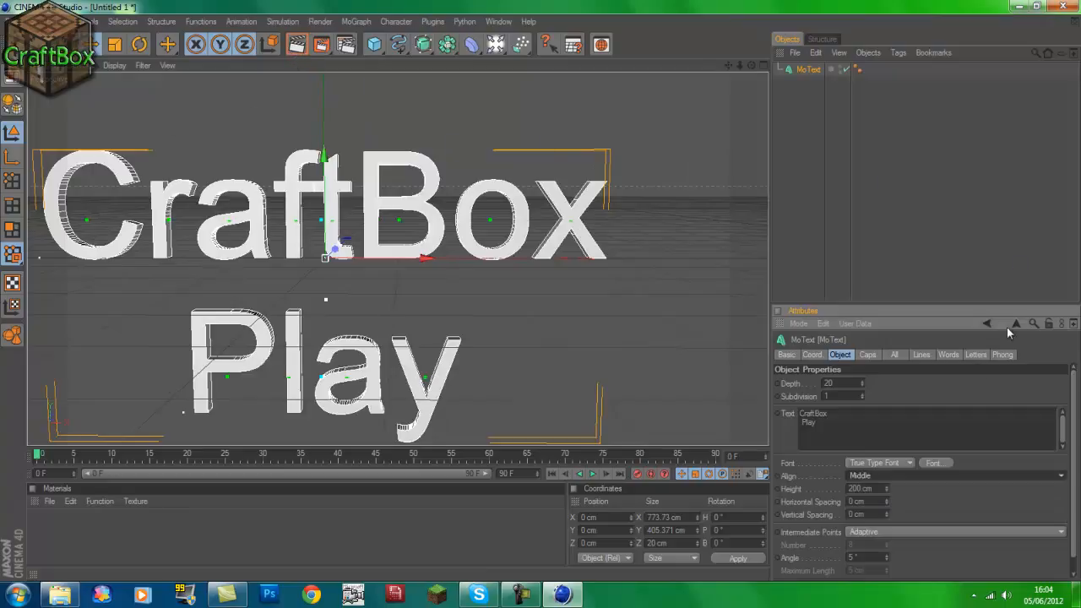
Render the active view to preview the CraftBox Play text.
click(295, 46)
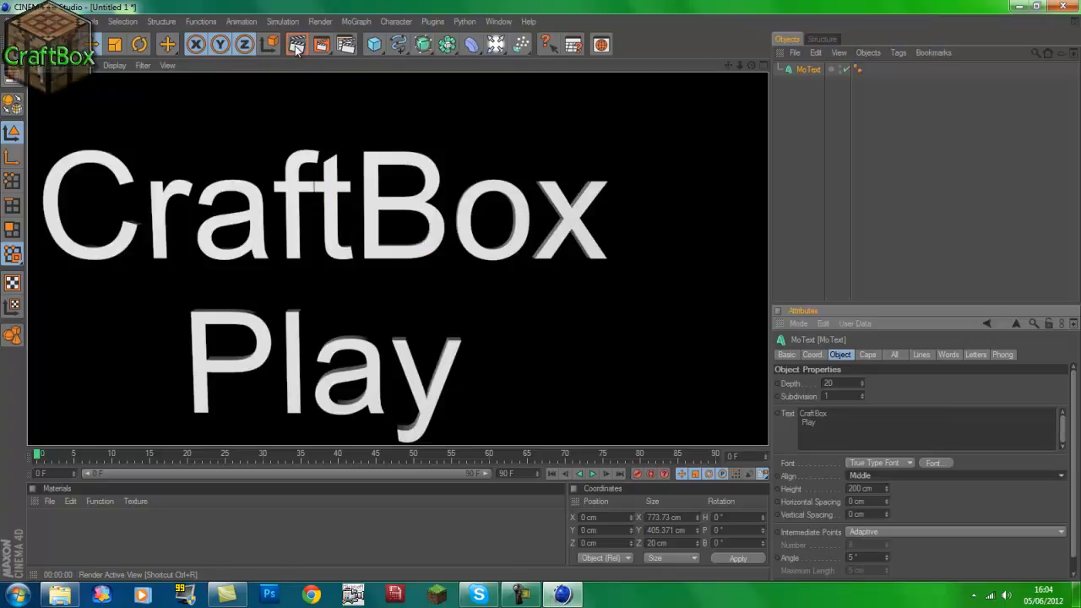
click(843, 435)
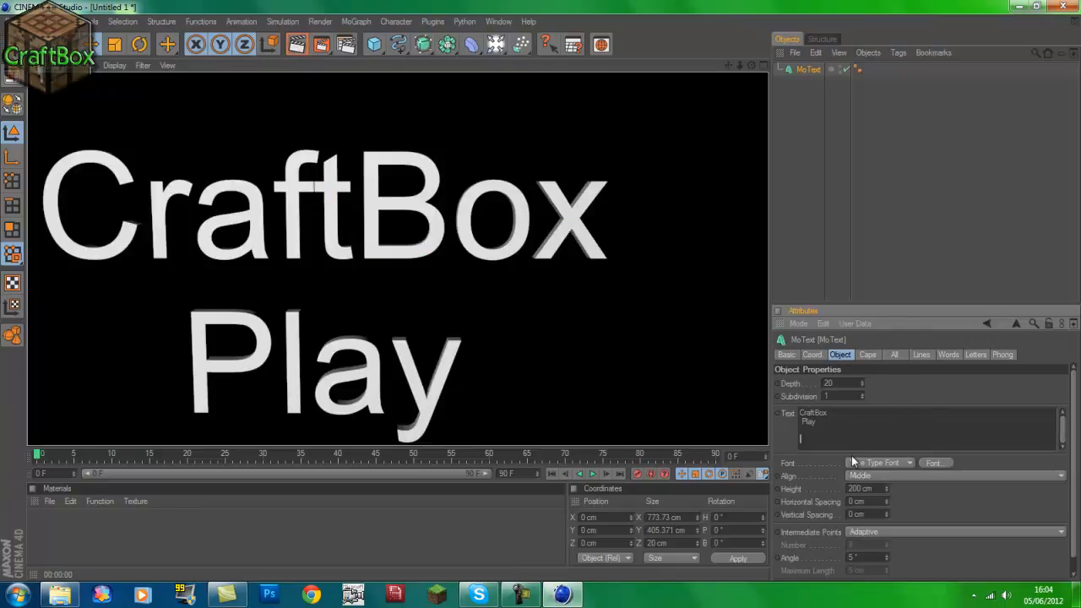
click(741, 384)
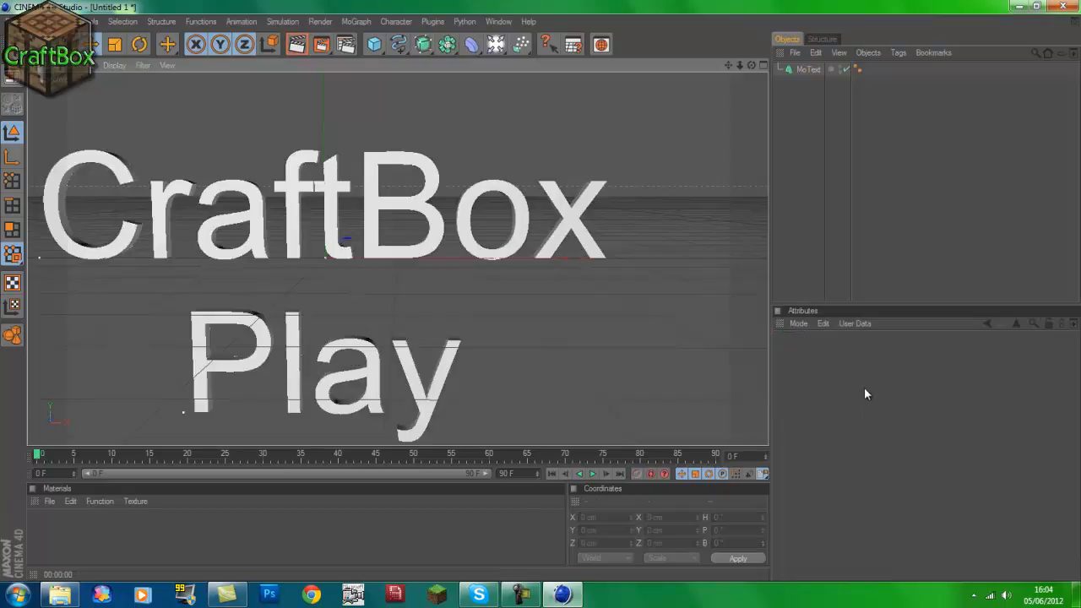
Set the extrusion depth of the CraftBox Play text to 100.
click(809, 69)
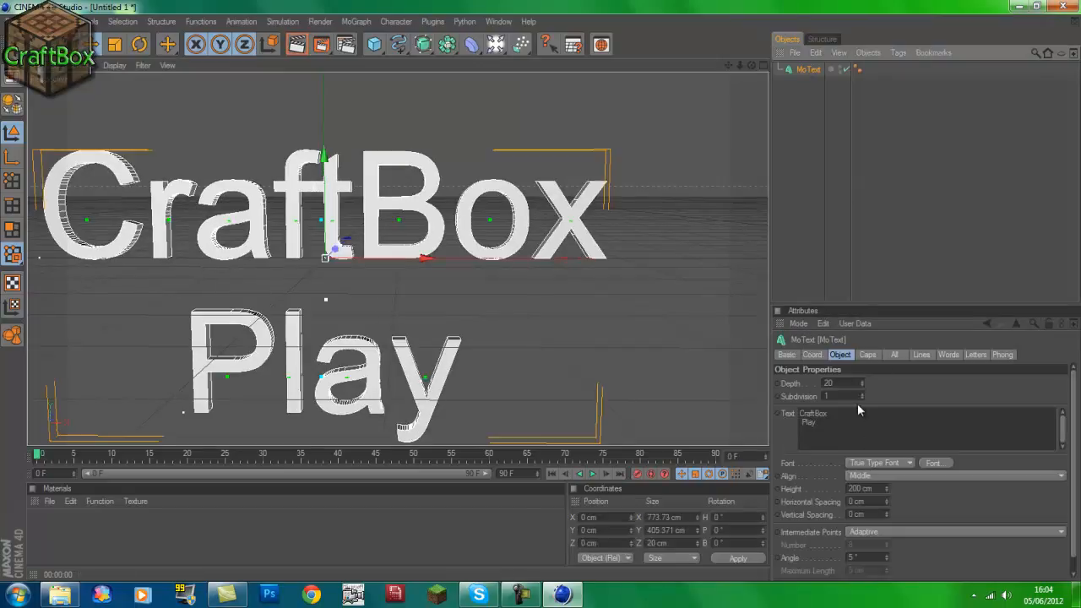
drag(861, 386, 862, 377)
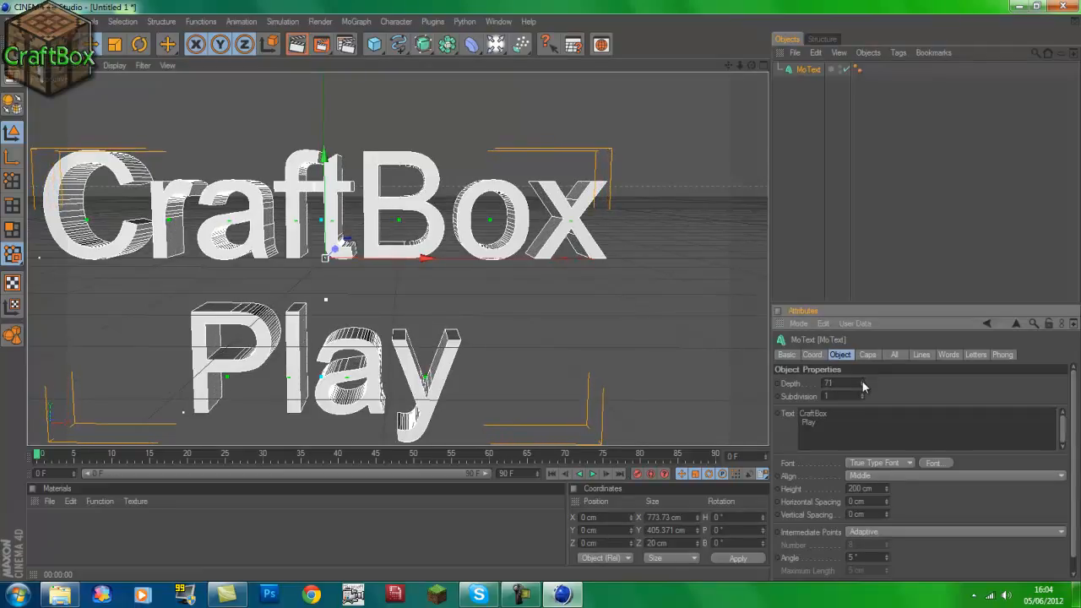
double_click(831, 383)
text(100)
click(866, 438)
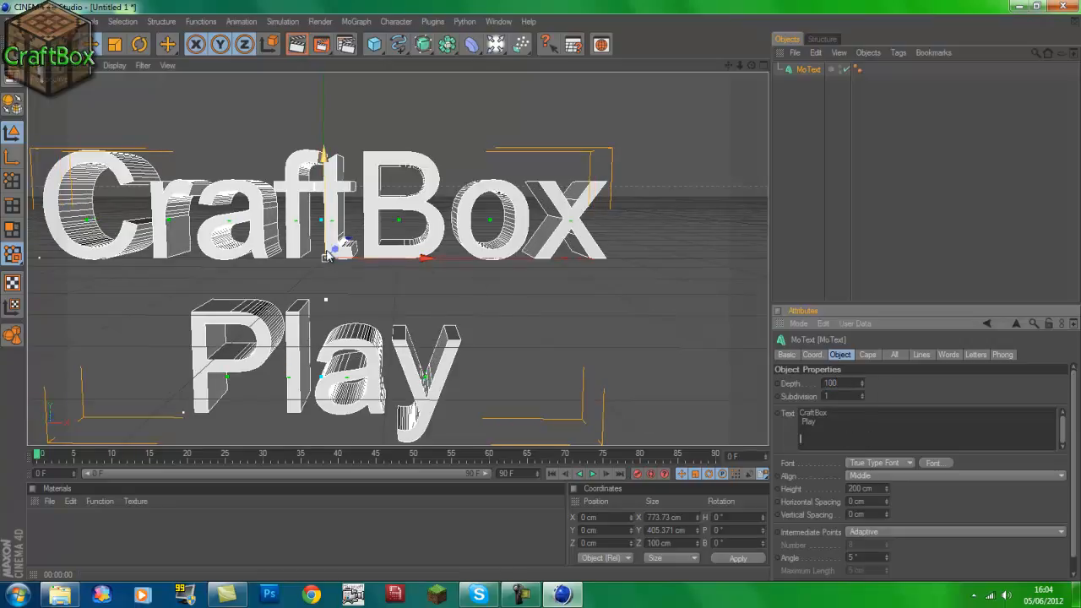
Move the CraftBox Play text up above the floor grid to about Y 297 cm.
drag(326, 259, 541, 290)
drag(328, 213, 540, 297)
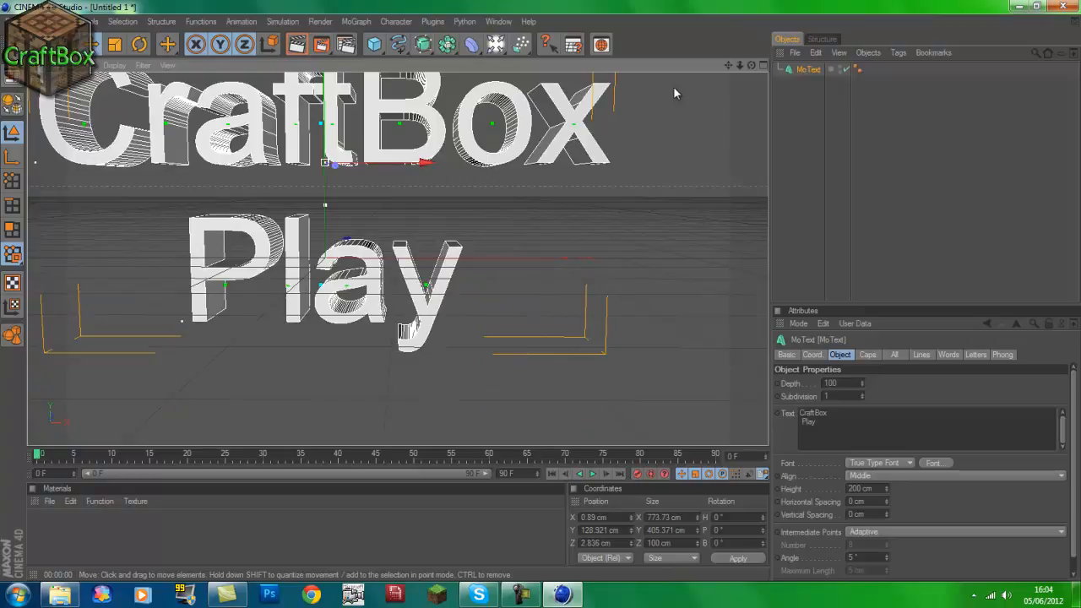
drag(751, 66, 540, 290)
drag(692, 348, 540, 291)
drag(728, 65, 542, 292)
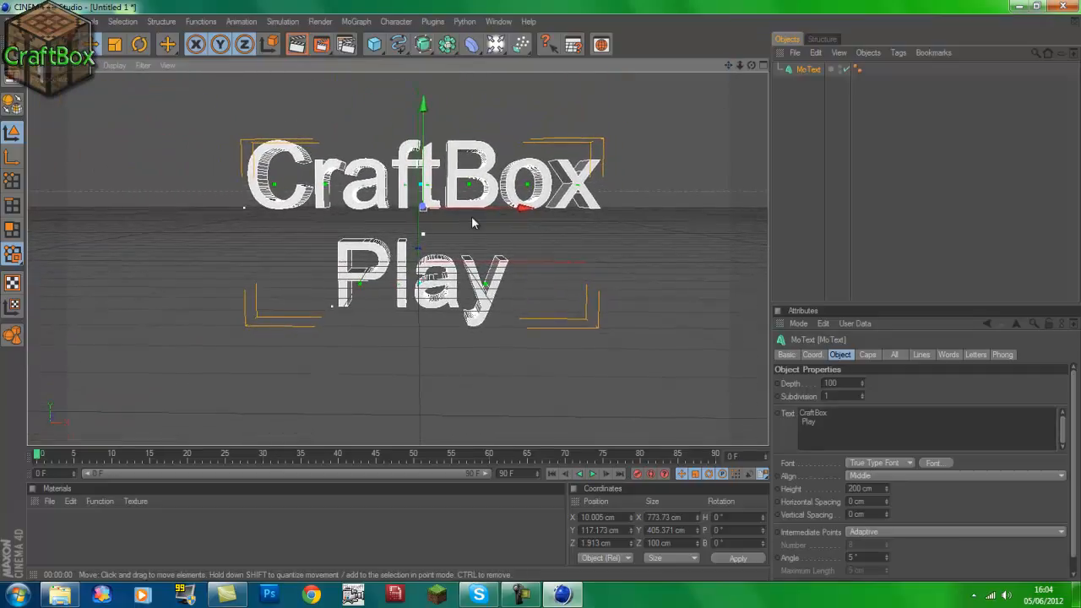
drag(419, 254, 540, 294)
scroll(495, 256, down, 3)
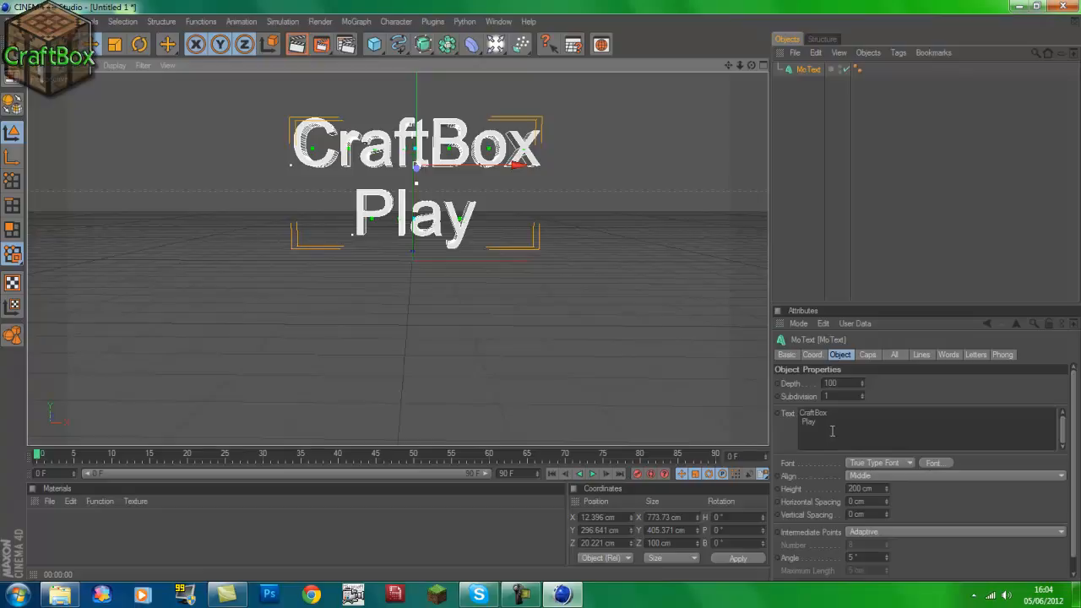
Reduce the height of the CraftBox Play text to about 127 cm.
drag(832, 431, 798, 409)
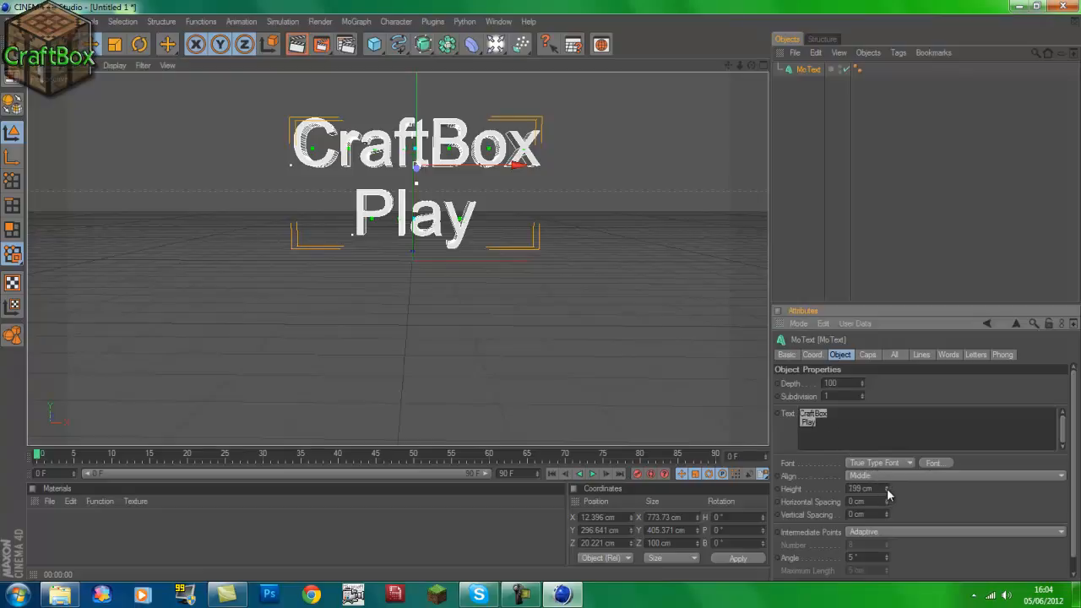
drag(886, 488, 887, 488)
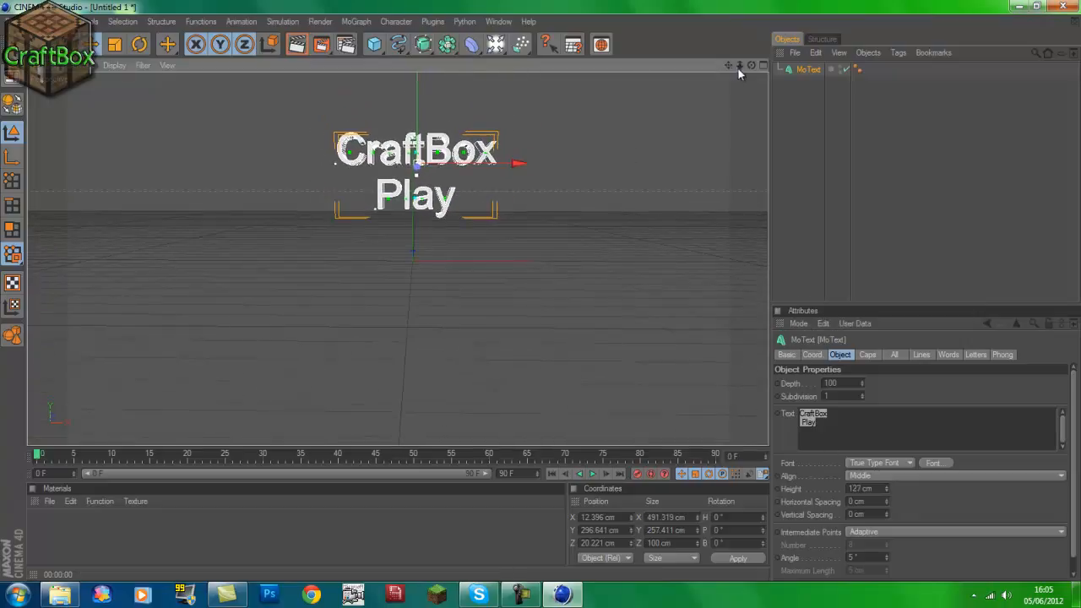
drag(751, 66, 541, 289)
scroll(414, 248, up, 2)
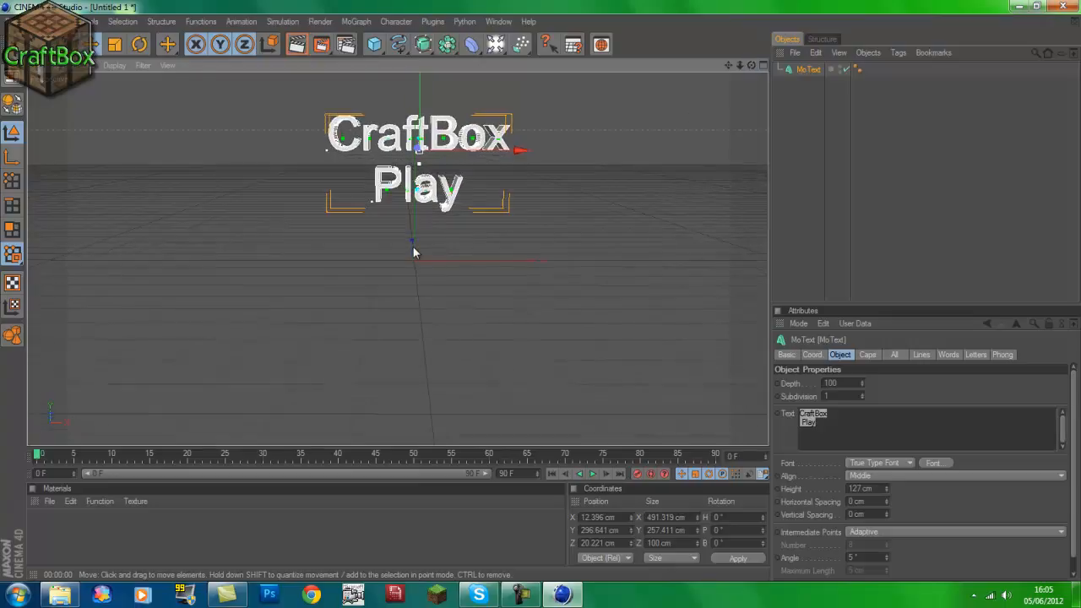
scroll(413, 249, up, 3)
scroll(412, 247, down, 5)
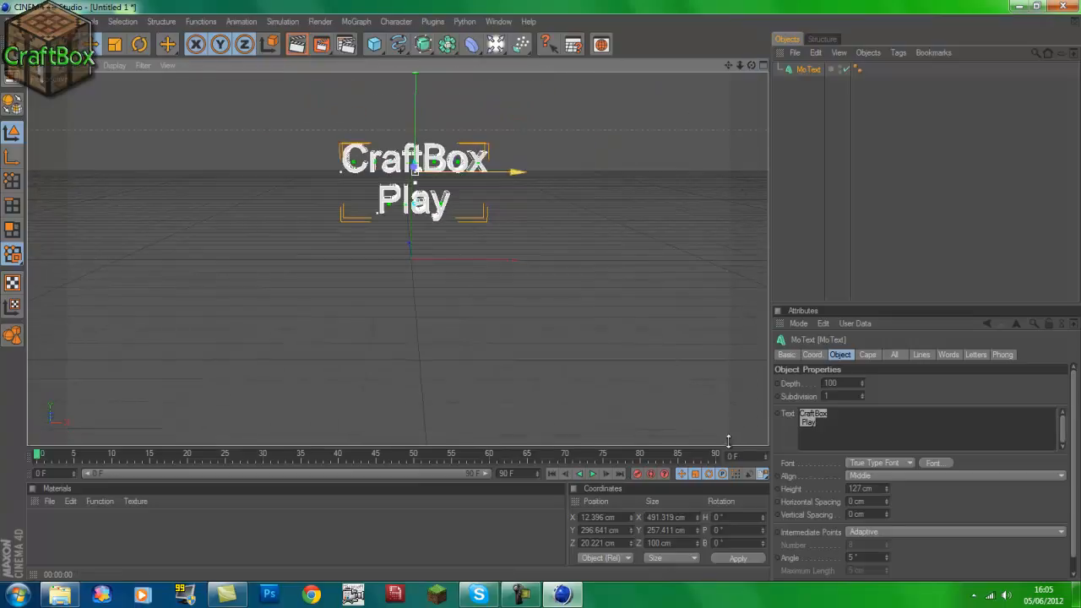
Add a second MoText object to the scene reading Creeper Quest.
click(356, 21)
click(372, 156)
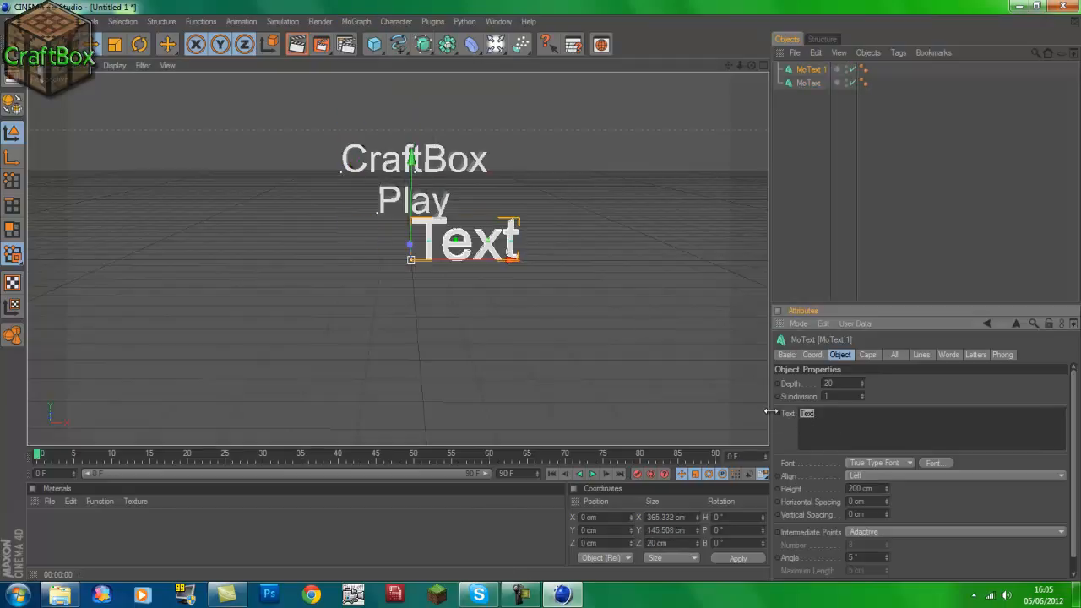
text(Creeper Ques)
click(936, 524)
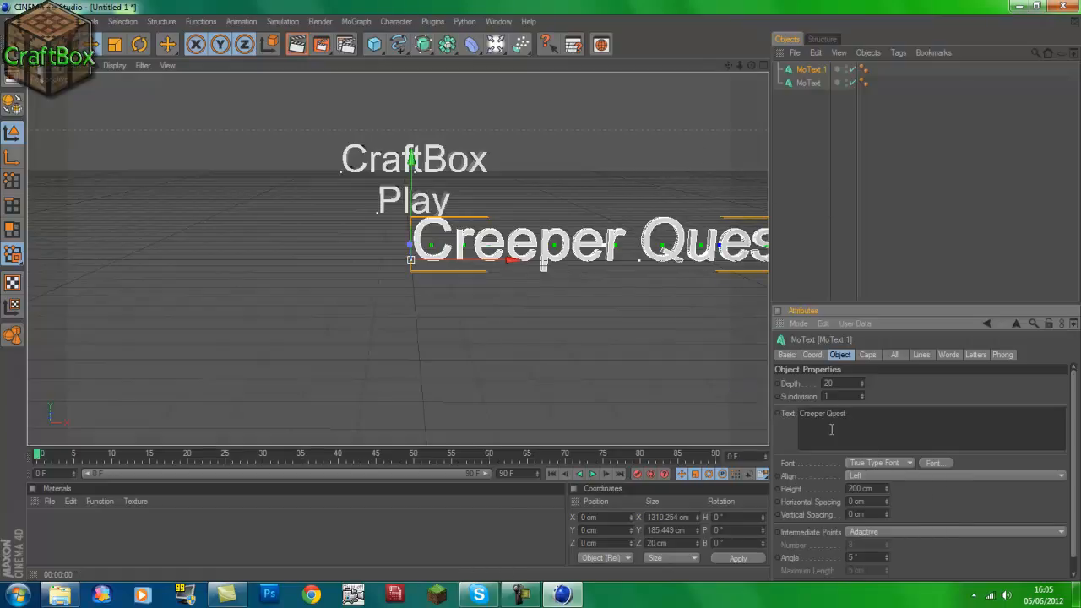
Change the font of the Creeper Quest text to the blocky Minecraft font in regular style.
click(932, 464)
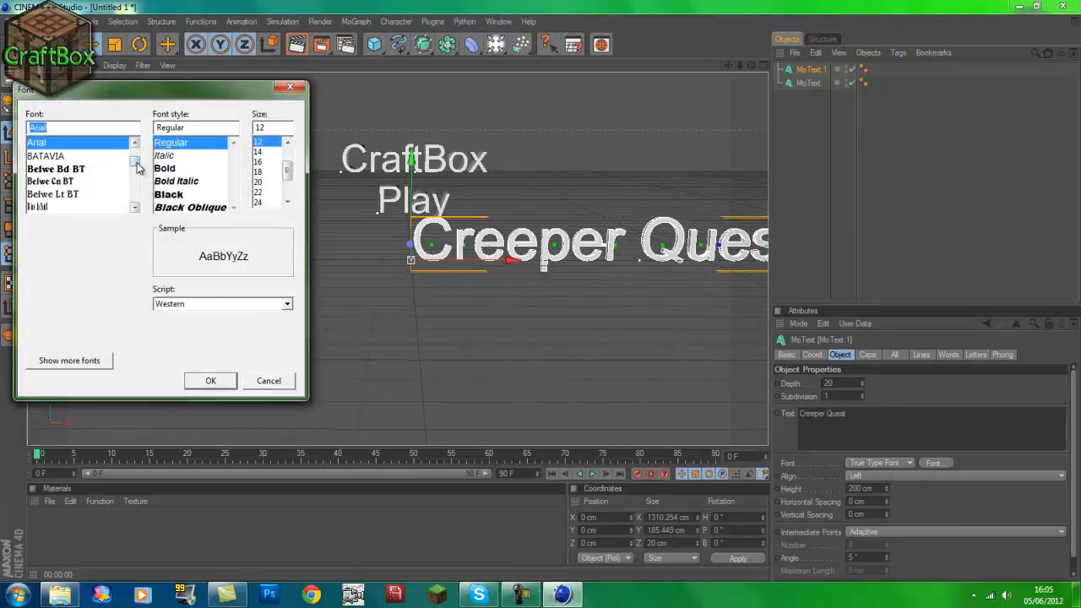
drag(136, 158, 136, 196)
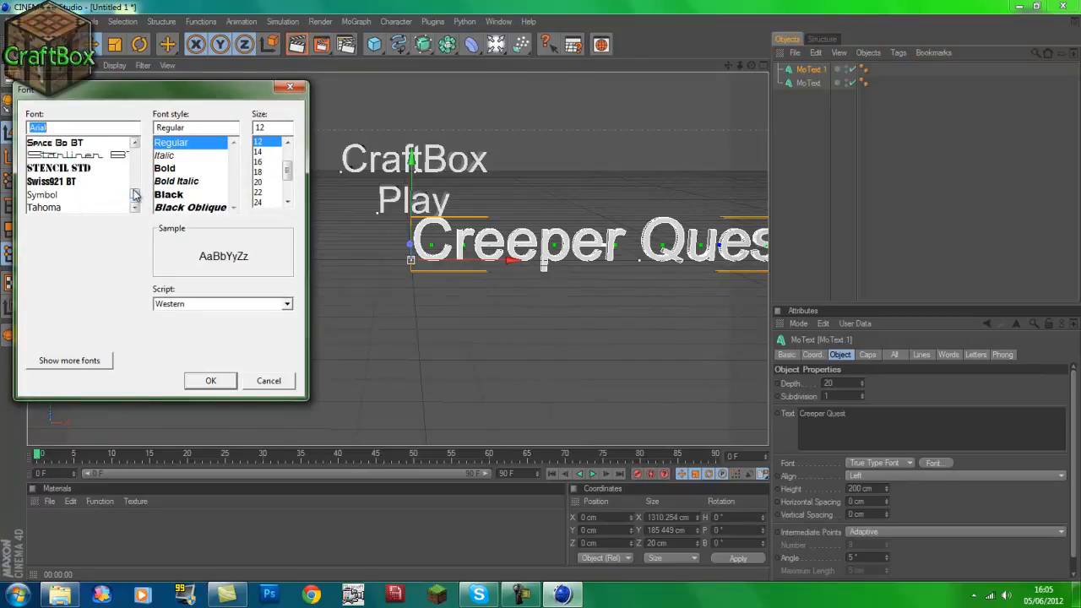
drag(135, 192, 135, 182)
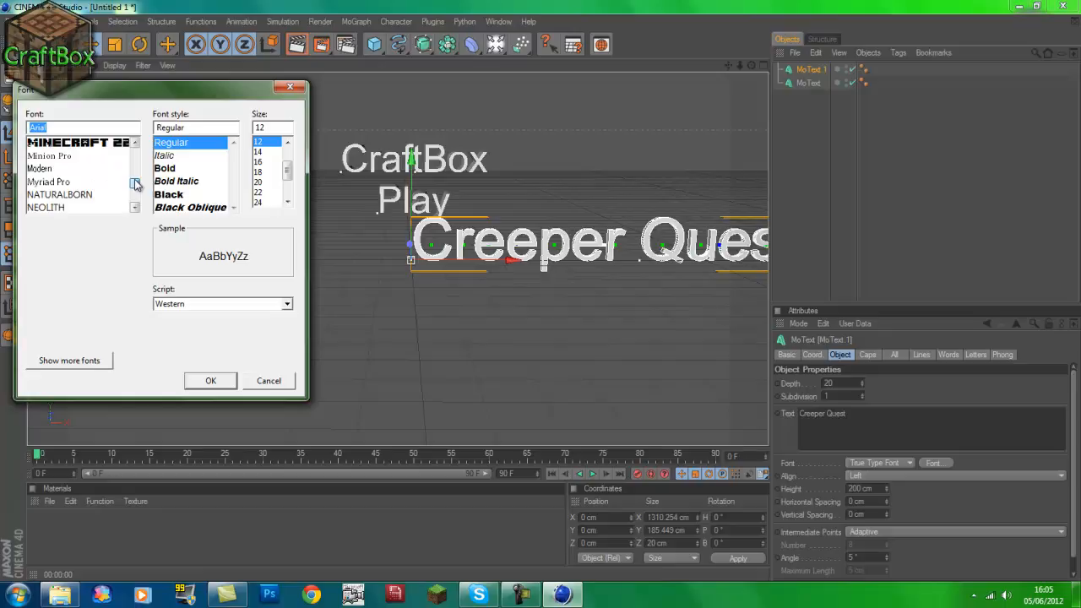
click(95, 144)
click(202, 380)
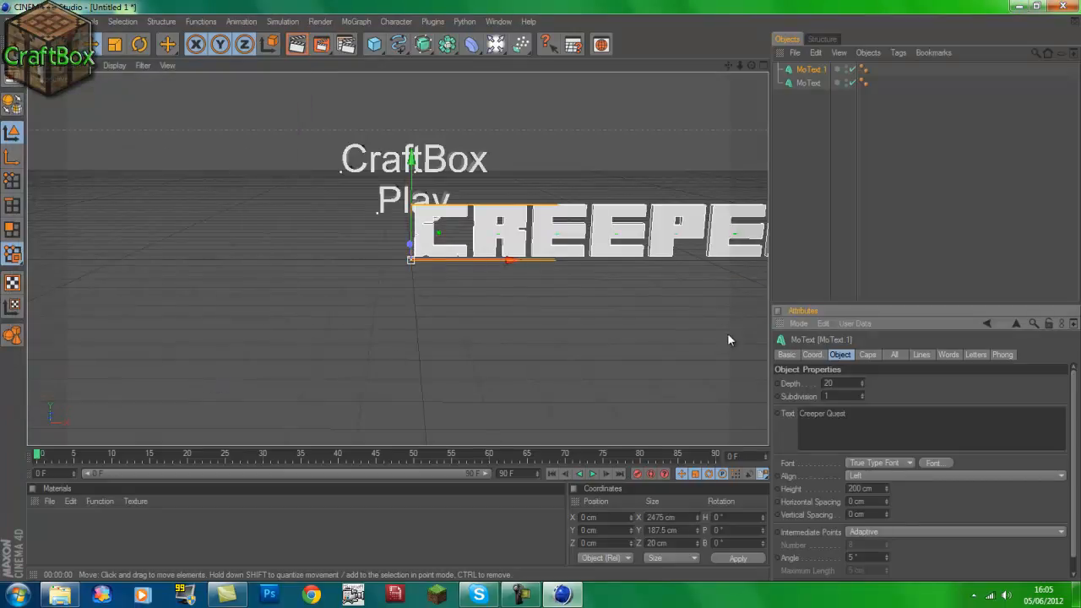
Set the Creeper Quest text's height to 100 cm and place it just below CraftBox Play, at about X -647 cm, Y 36 cm.
drag(542, 290, 520, 291)
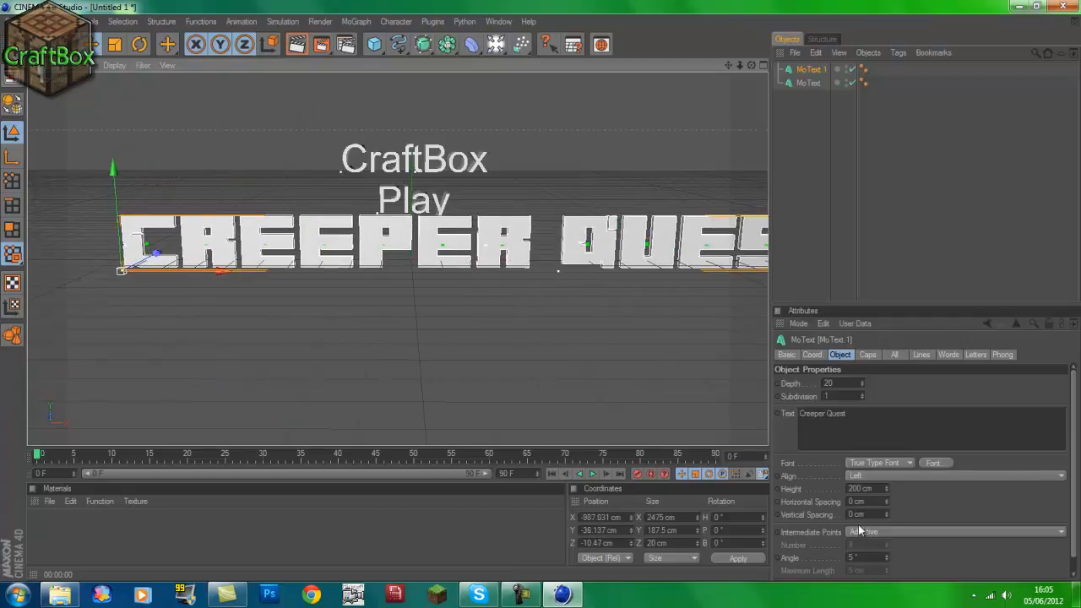
double_click(860, 488)
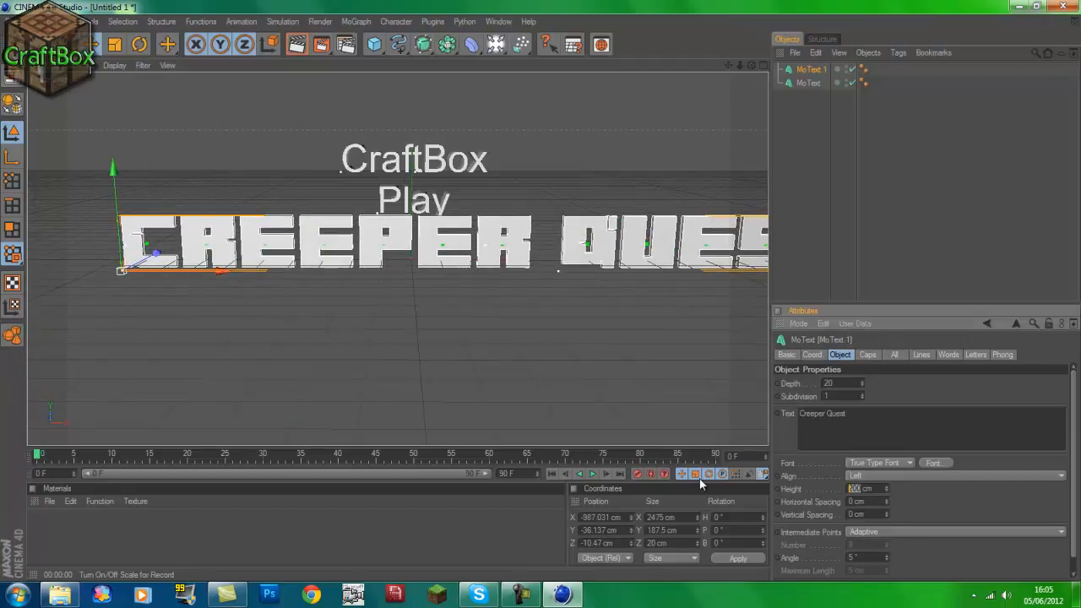
text(1)
key(Return)
drag(319, 262, 542, 290)
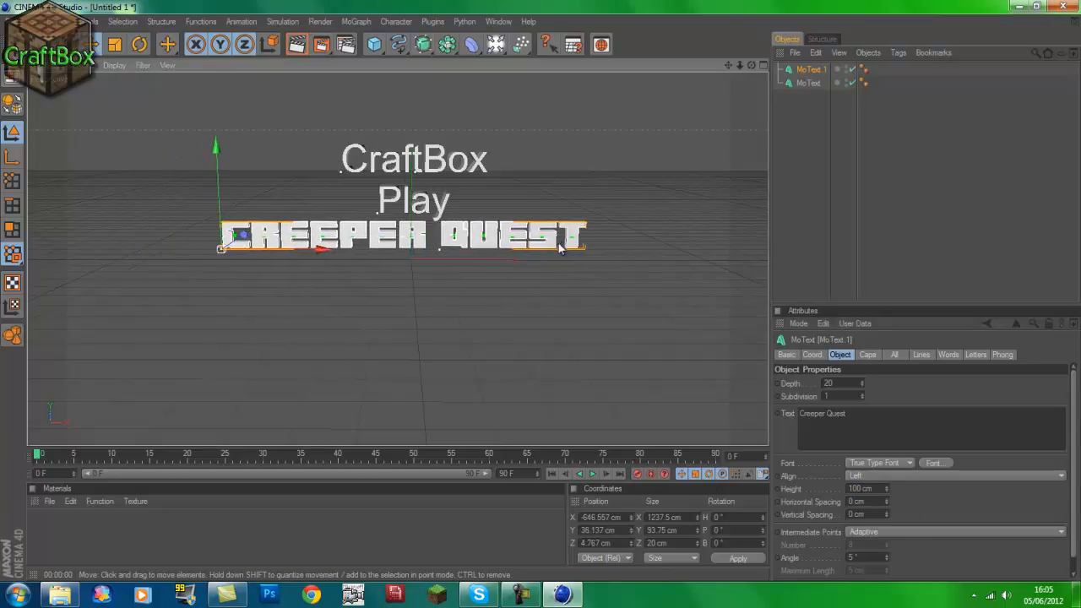
scroll(511, 146, up, 5)
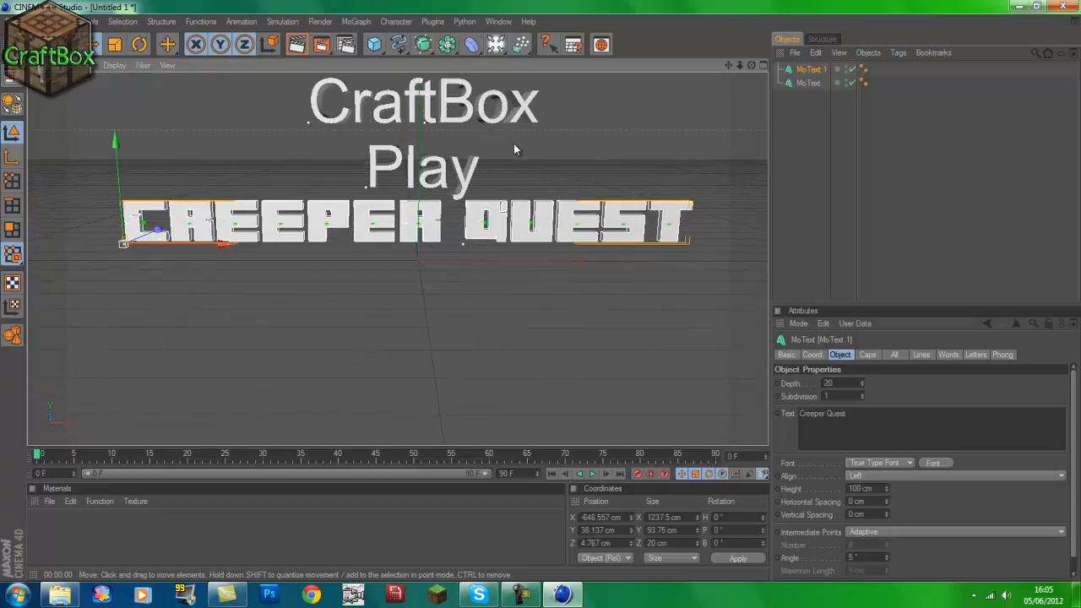
Change the font of the CraftBox Play text to ELEGANCE in regular style and render the active view as a preview.
click(808, 83)
click(933, 463)
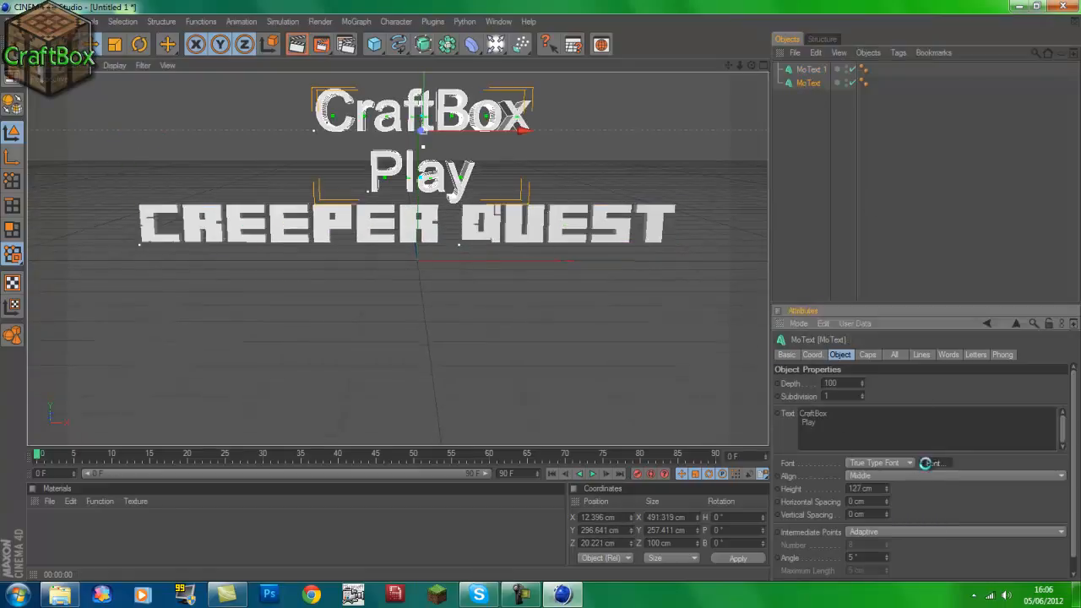
mouse_move(134, 160)
mouse_down()
mouse_move(136, 181)
mouse_move(136, 169)
mouse_up()
click(69, 145)
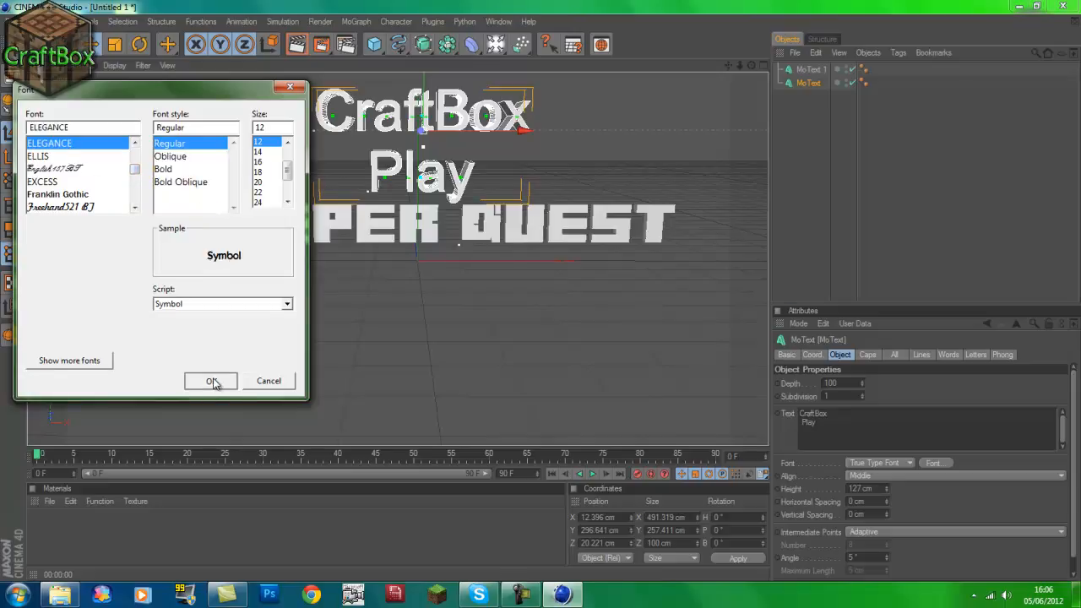
click(212, 380)
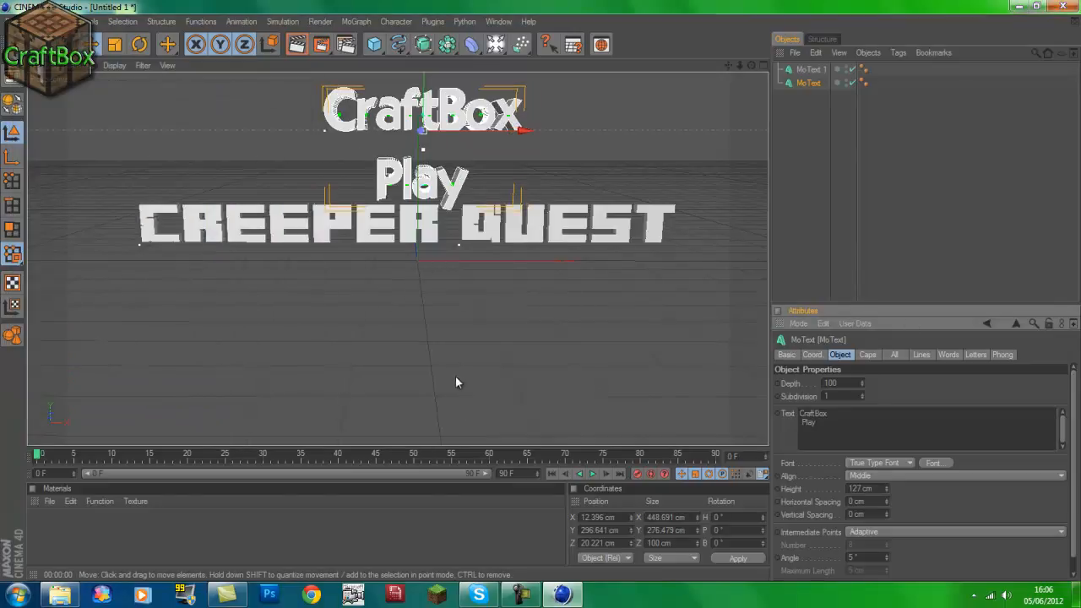
click(297, 45)
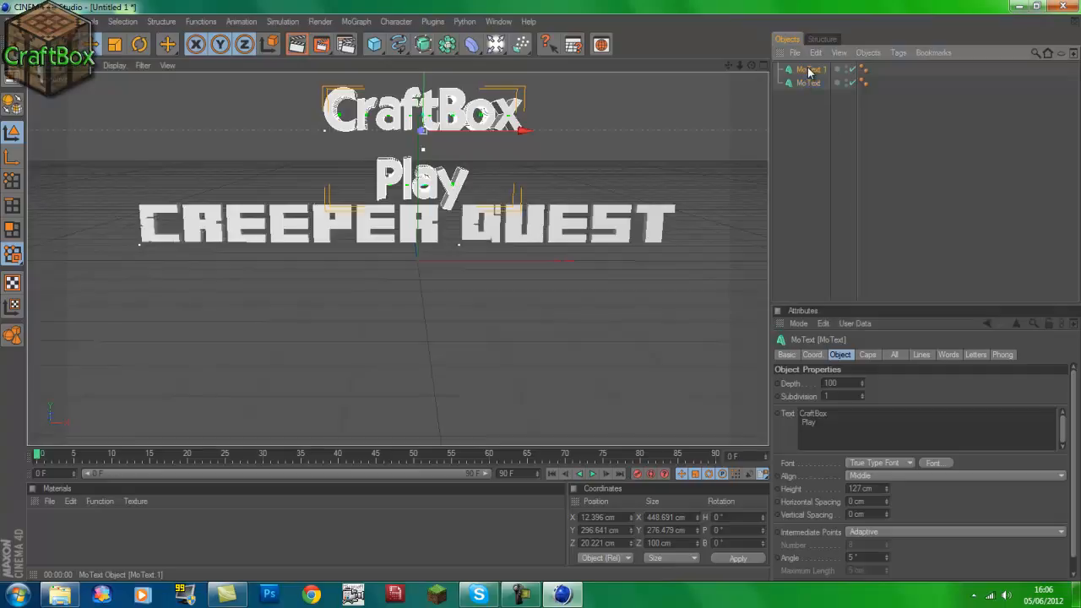
Set the extrusion depth of the Creeper Quest text to 100 and render the active view to check both titles.
click(808, 69)
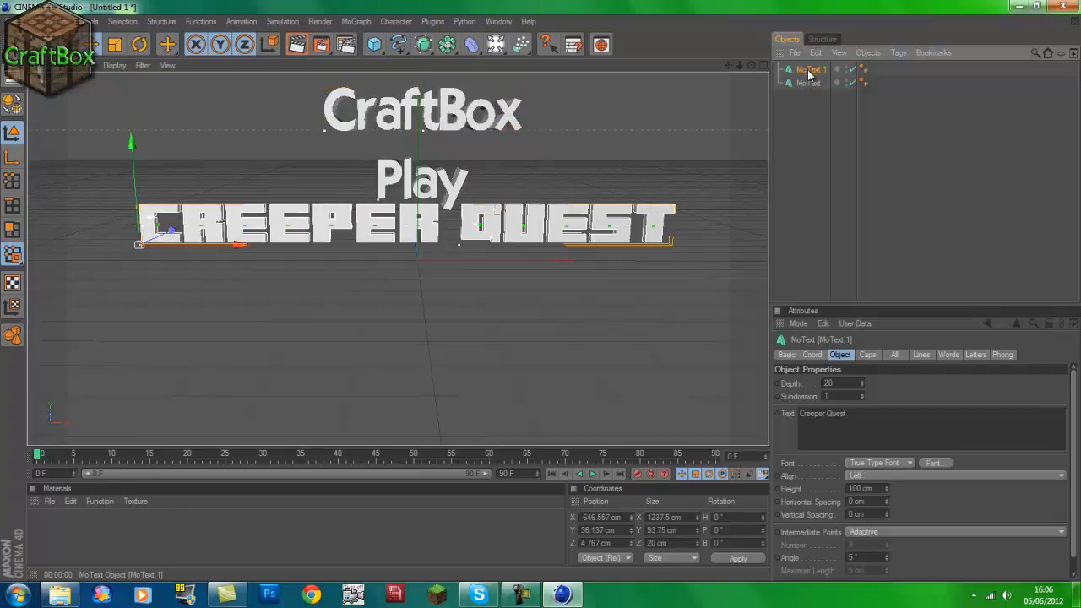
double_click(830, 384)
text(100)
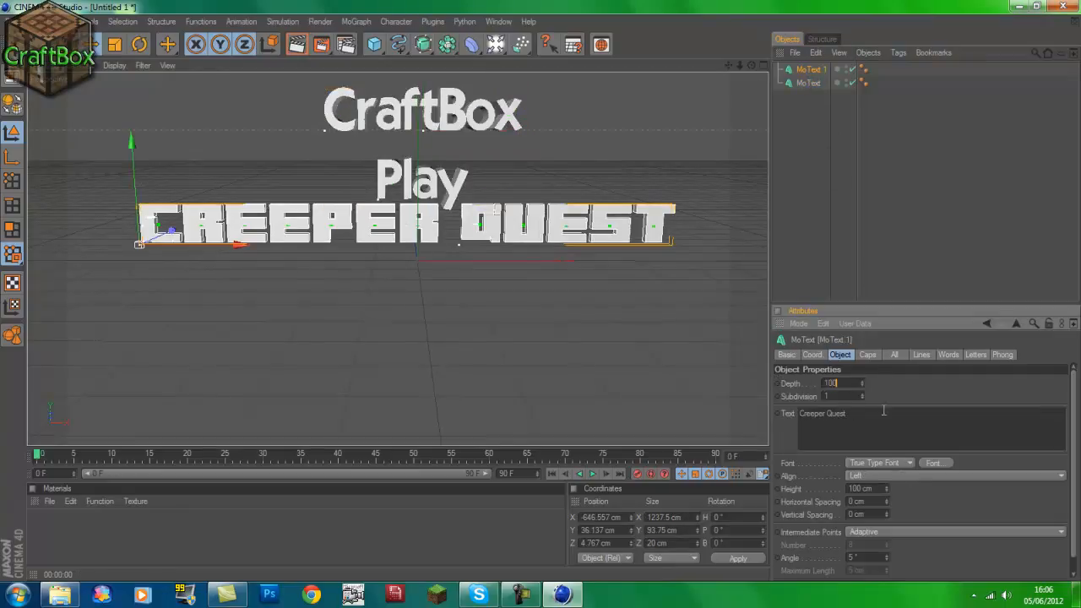
key(Return)
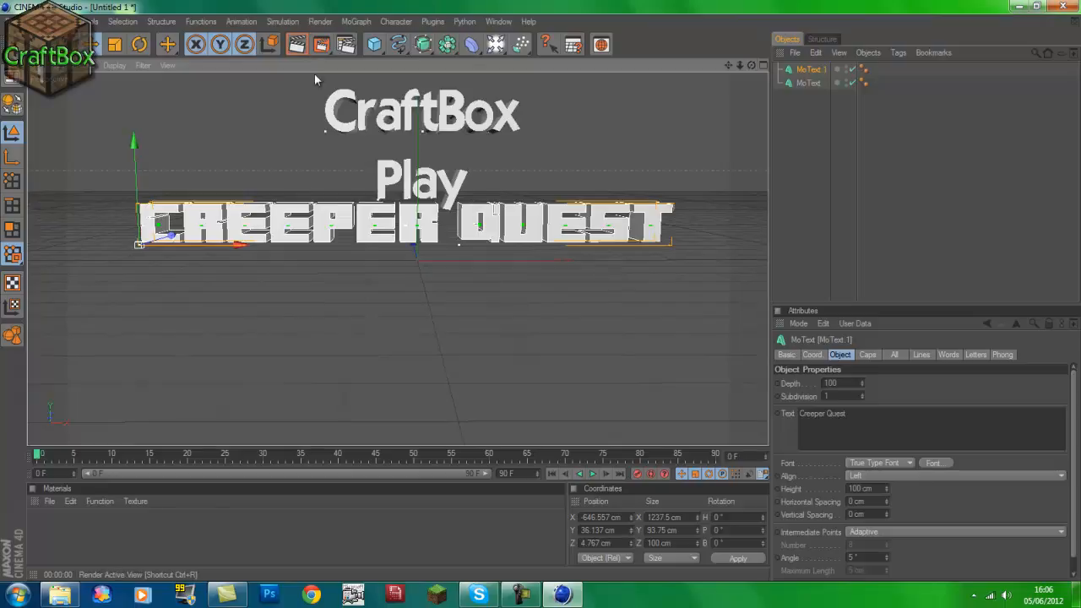
click(298, 46)
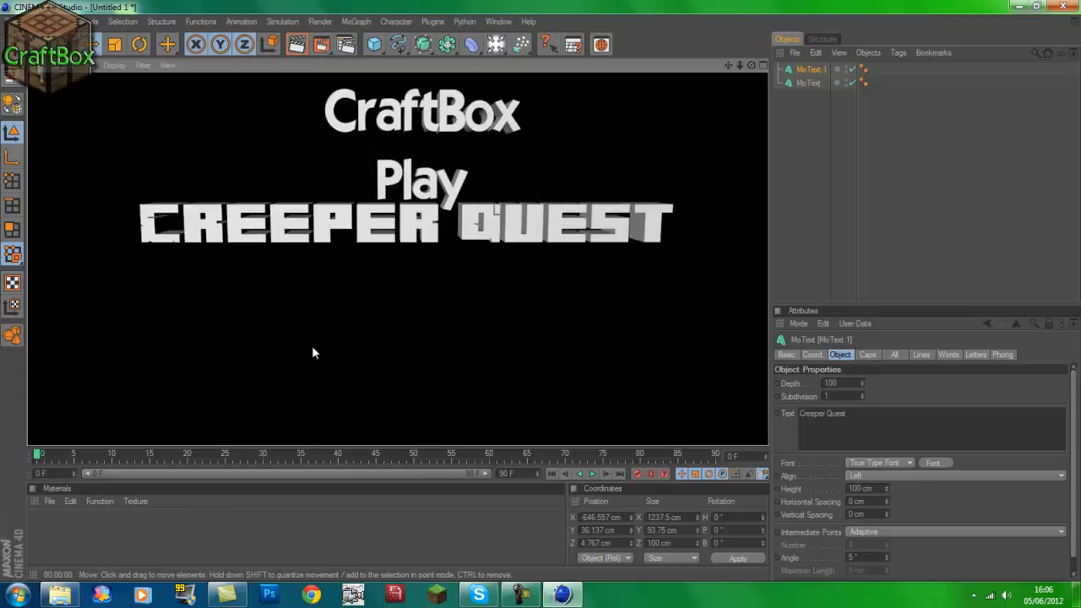
click(812, 200)
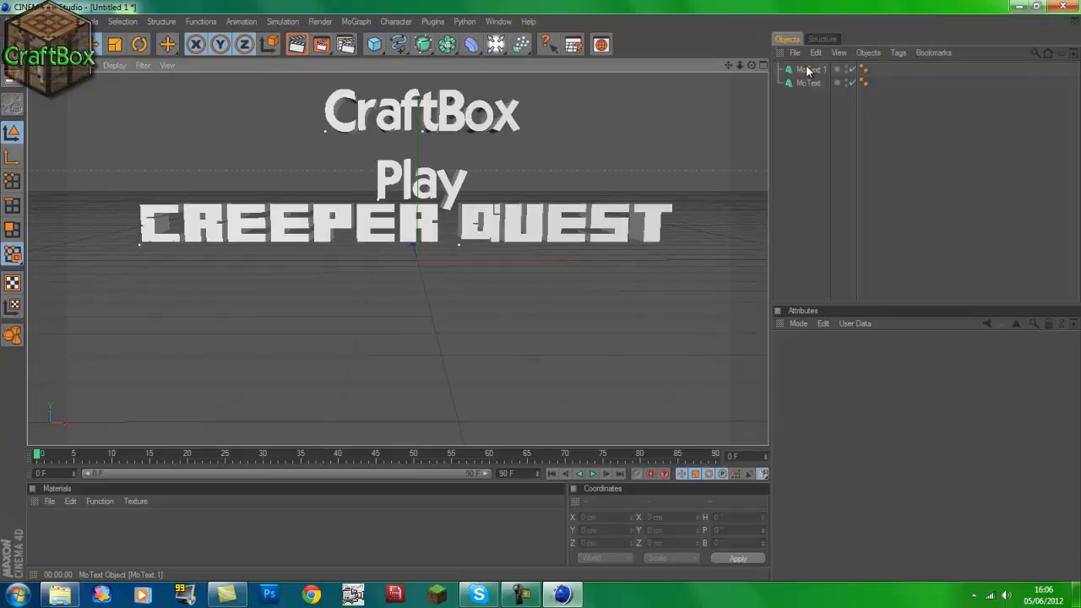
Set the alignment of the Creeper Quest text to Middle.
click(431, 241)
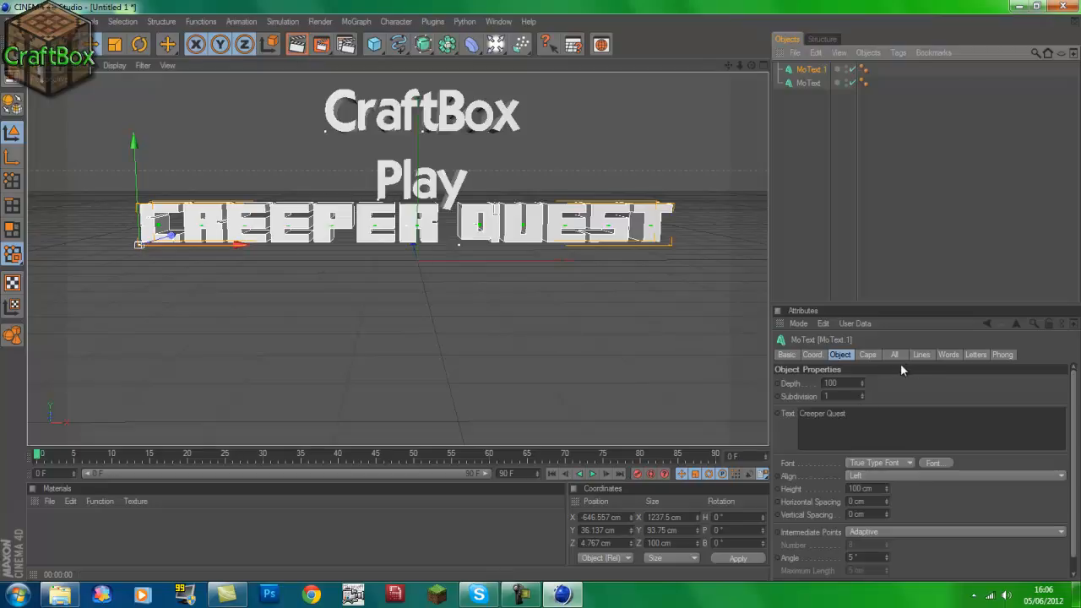
click(857, 473)
click(870, 501)
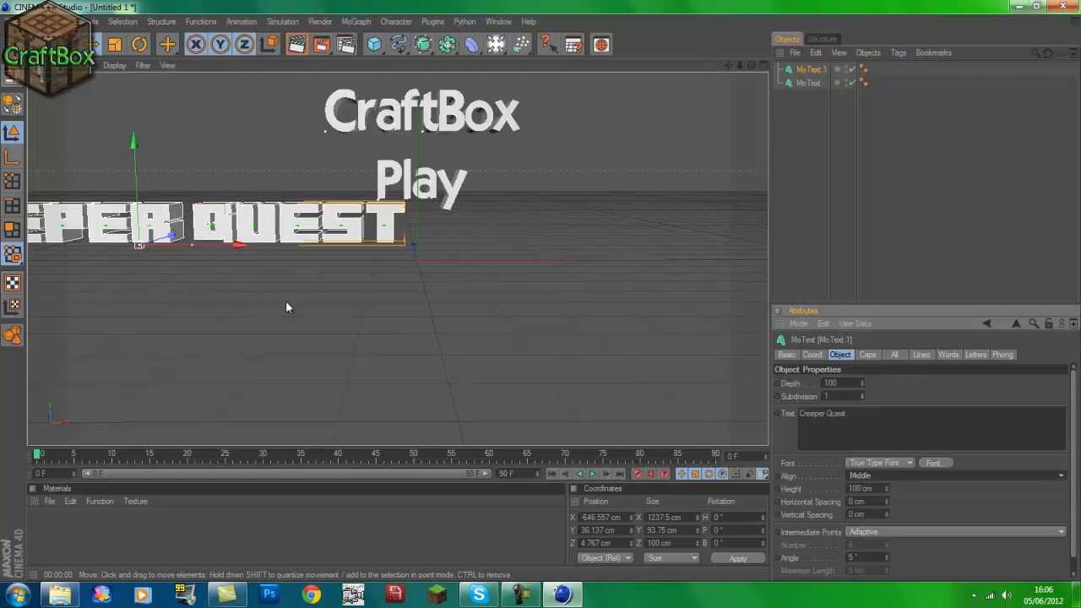
Center the Creeper Quest text beneath CraftBox Play at about X 10 cm, Y -3 cm.
drag(188, 235, 540, 289)
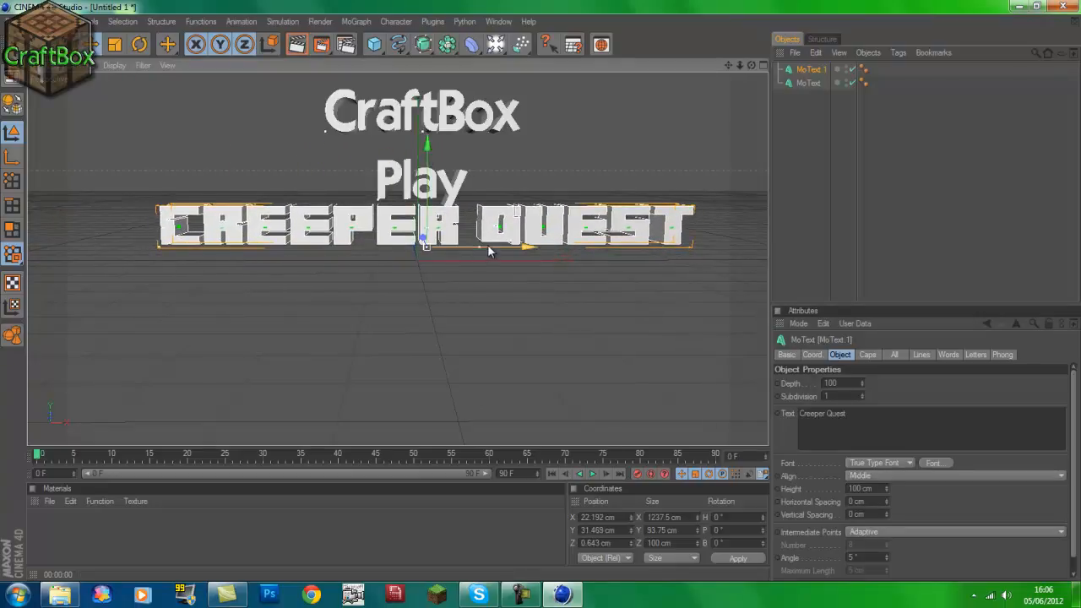
drag(488, 244, 537, 292)
drag(435, 237, 541, 290)
drag(441, 237, 542, 296)
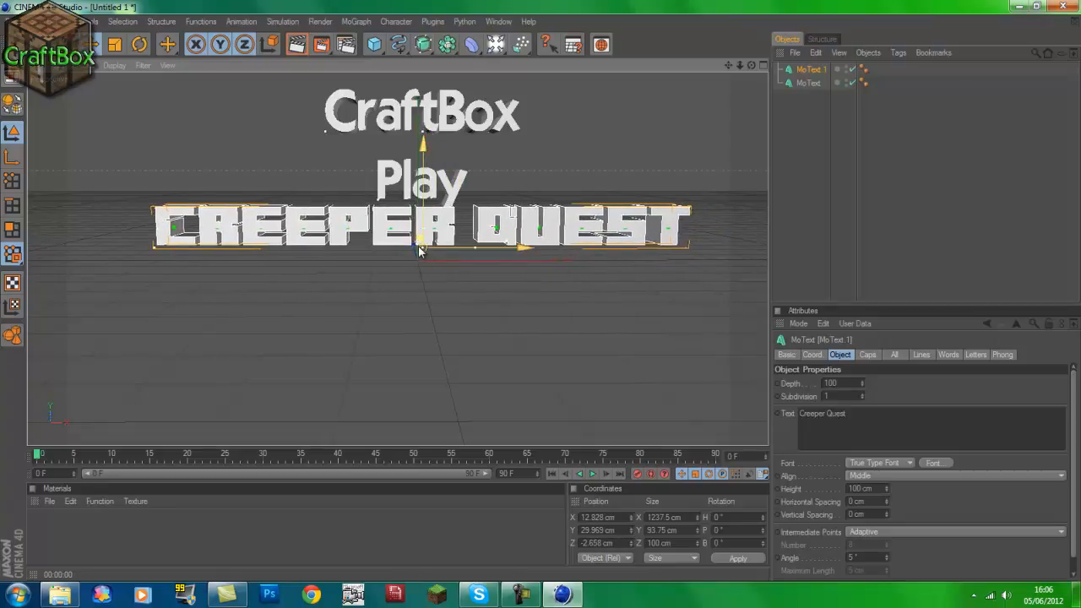
drag(422, 253, 540, 292)
drag(422, 204, 543, 296)
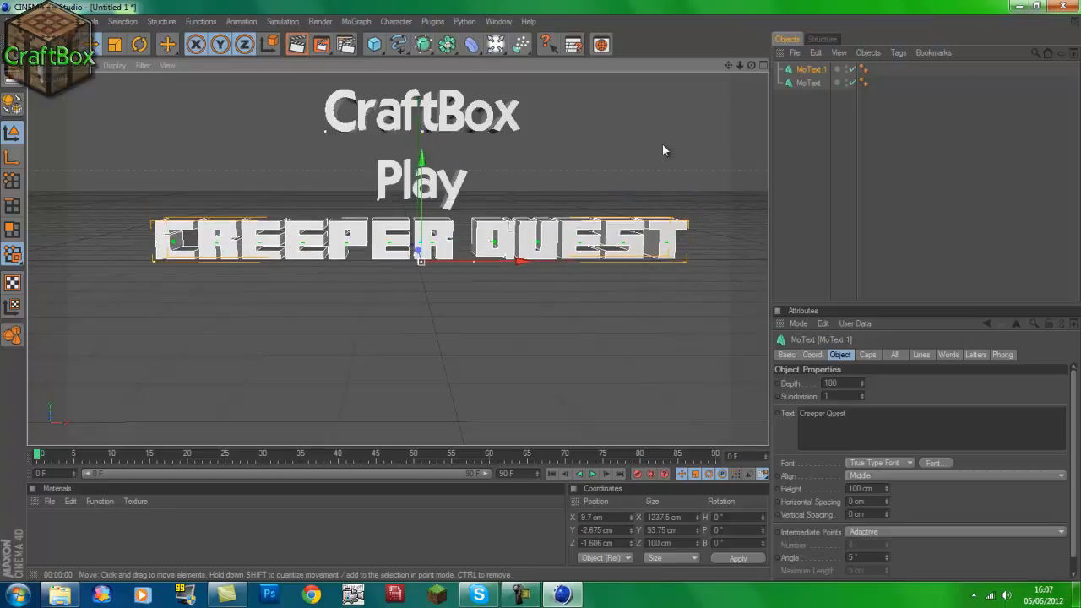
Move the Creeper Quest text back in depth to about Z 46 cm and preview the titles with a render of the active view.
drag(751, 66, 540, 292)
drag(403, 197, 494, 254)
drag(751, 65, 540, 292)
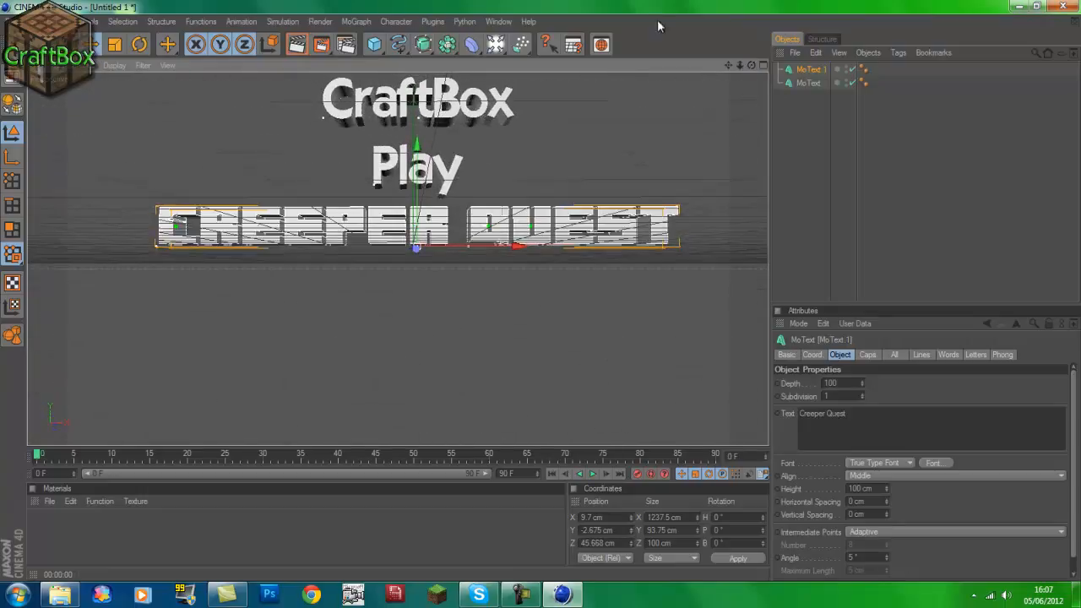
click(300, 45)
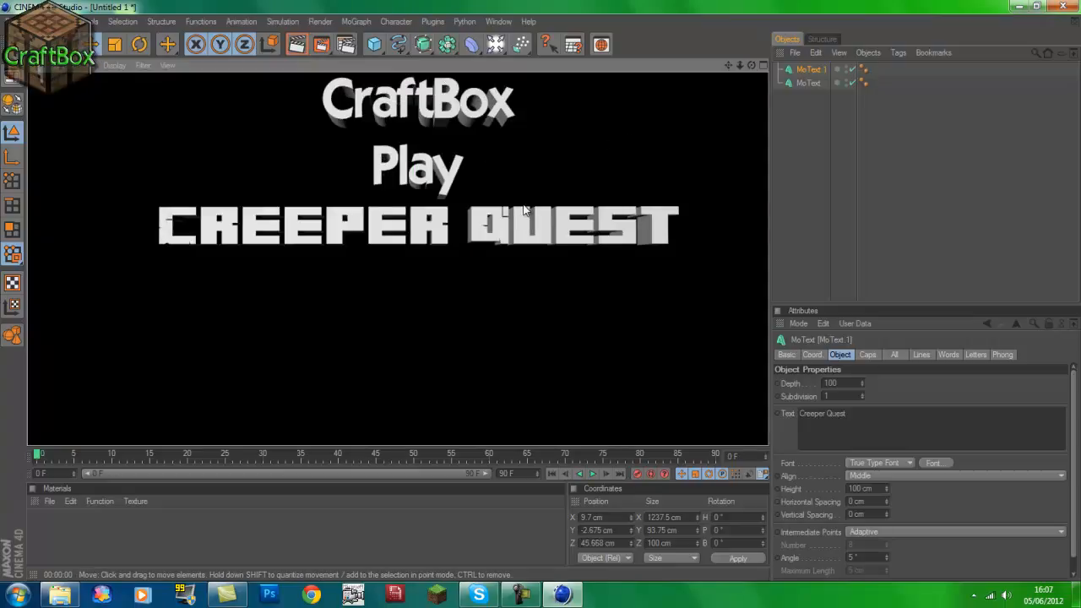
click(540, 290)
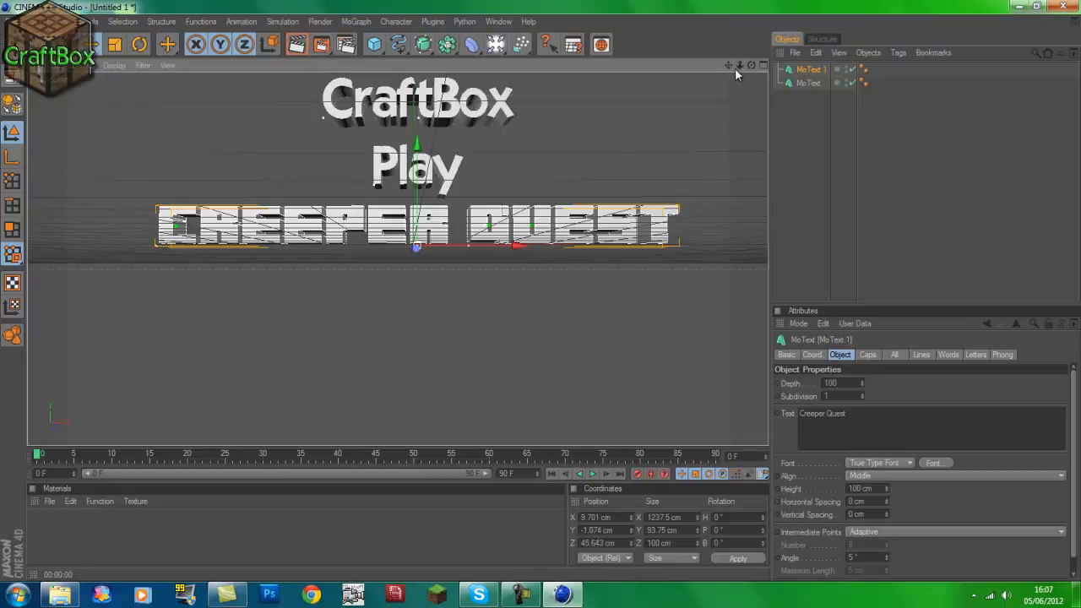
drag(751, 65, 541, 291)
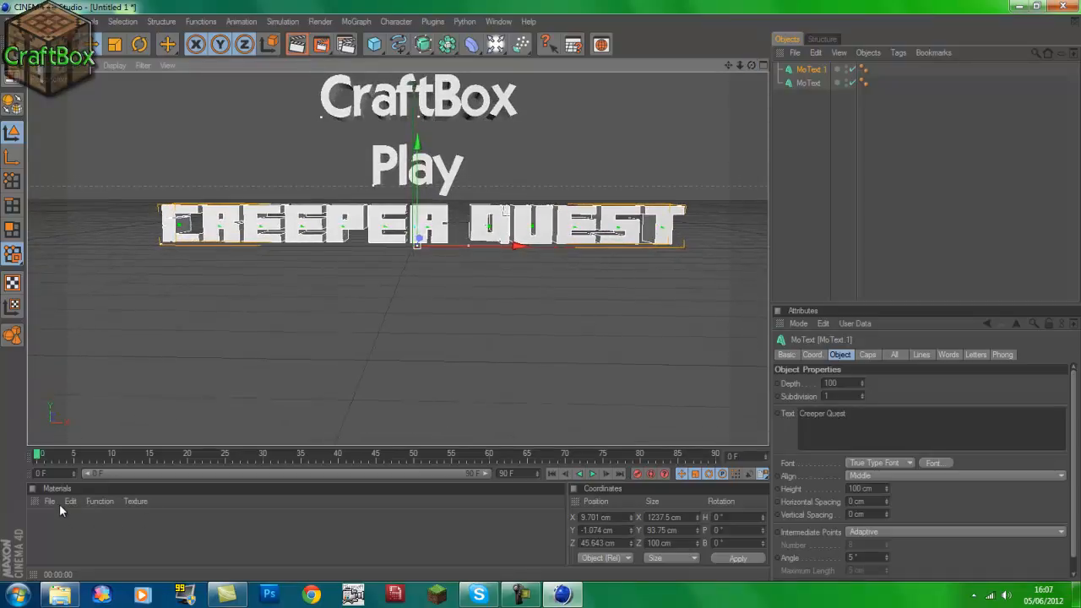
Create a new material and give it a dark green color of R 0, G 113, B 0.
double_click(56, 526)
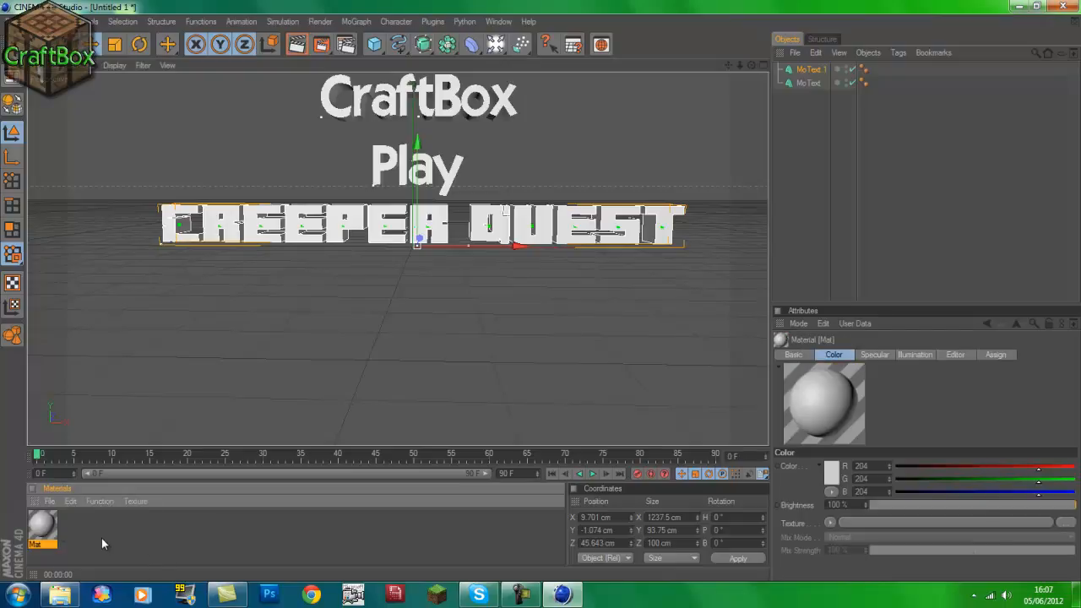
double_click(39, 526)
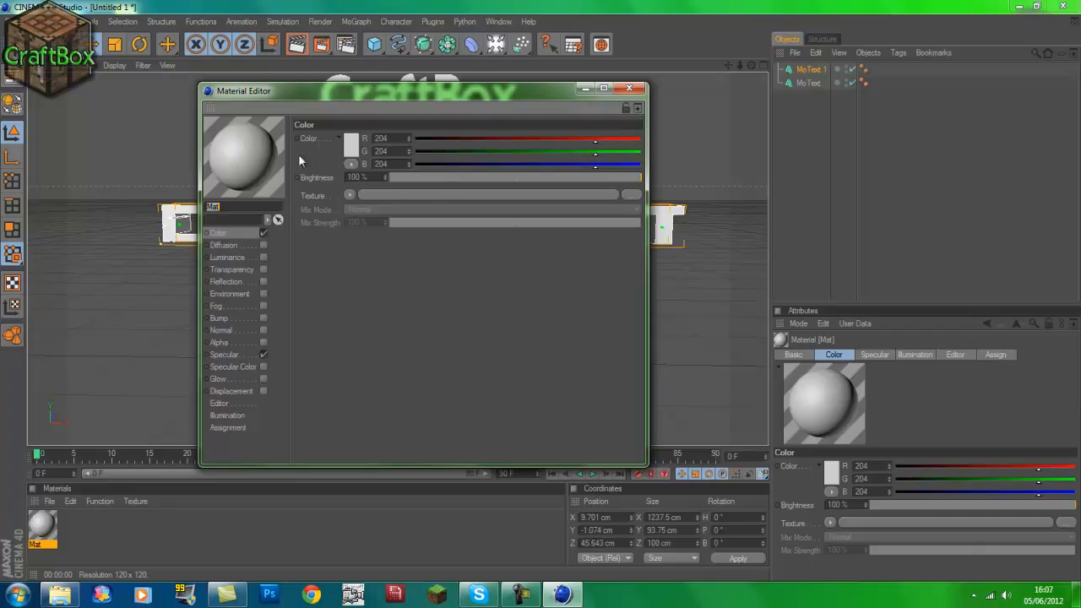
drag(592, 141, 417, 142)
drag(595, 167, 405, 143)
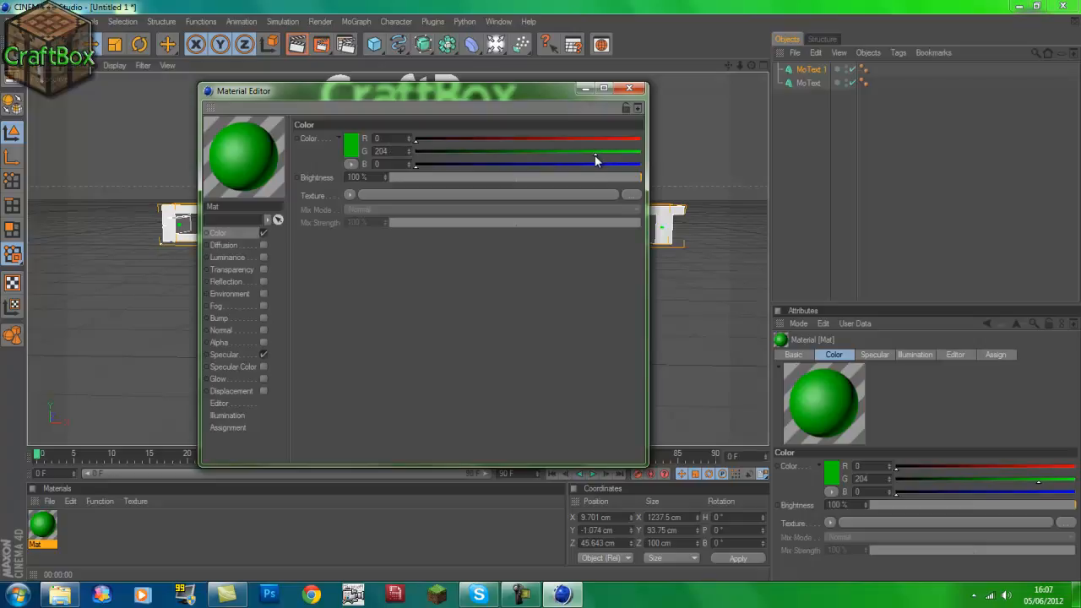
drag(594, 155, 515, 151)
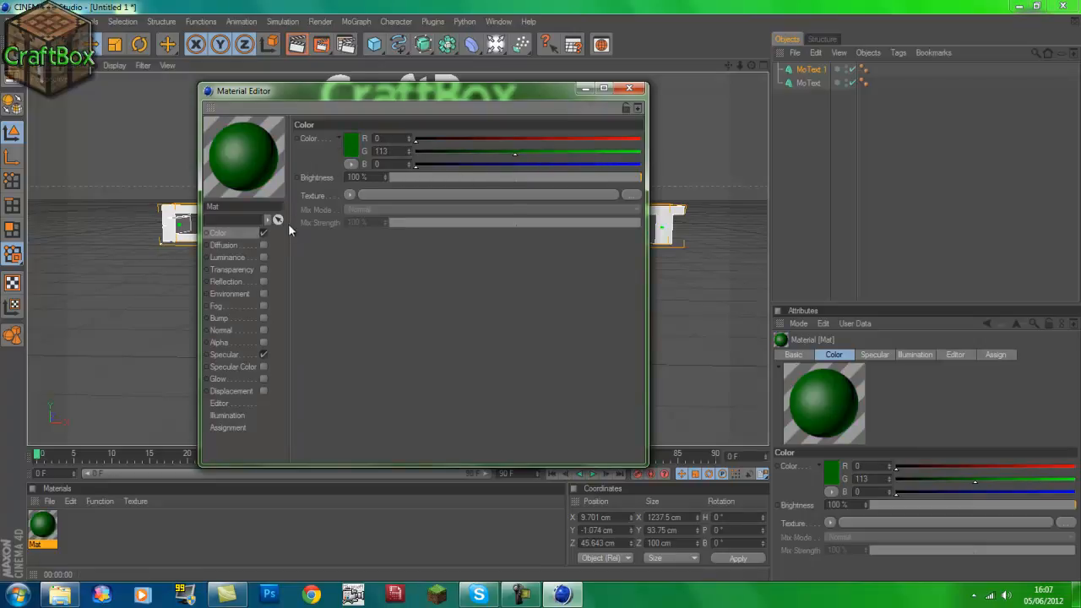
Enable Glow on the green material and set its outer strength to 200%.
click(220, 379)
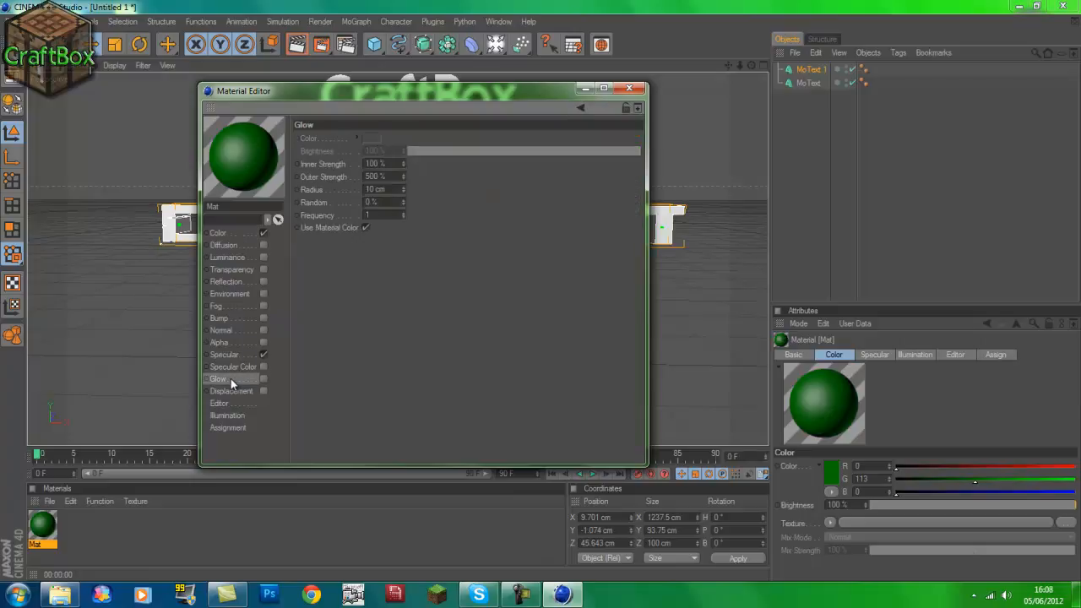
click(263, 378)
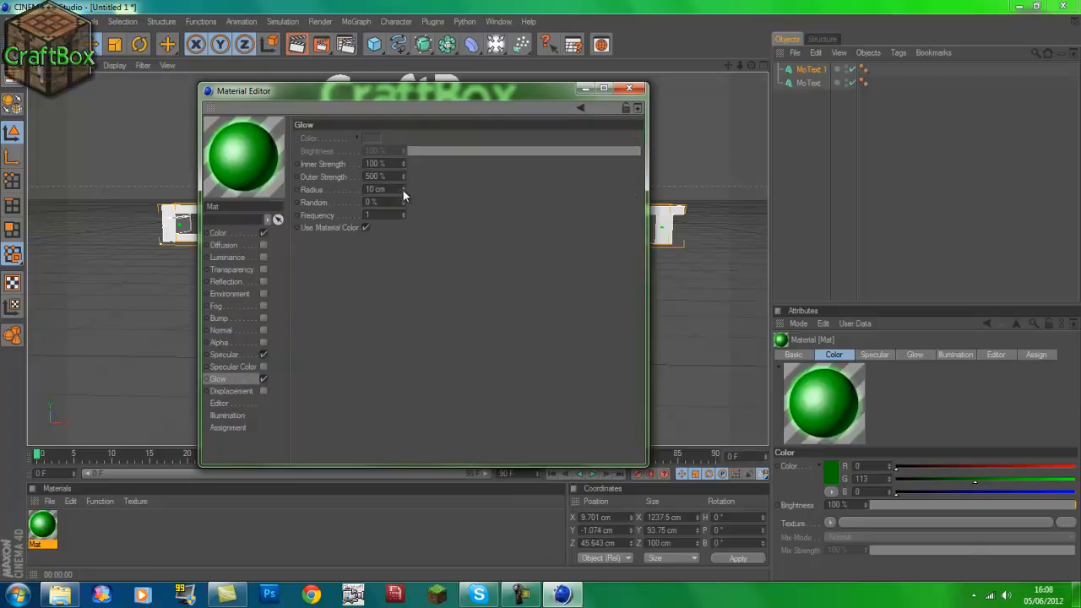
double_click(380, 176)
text(200)
key(Return)
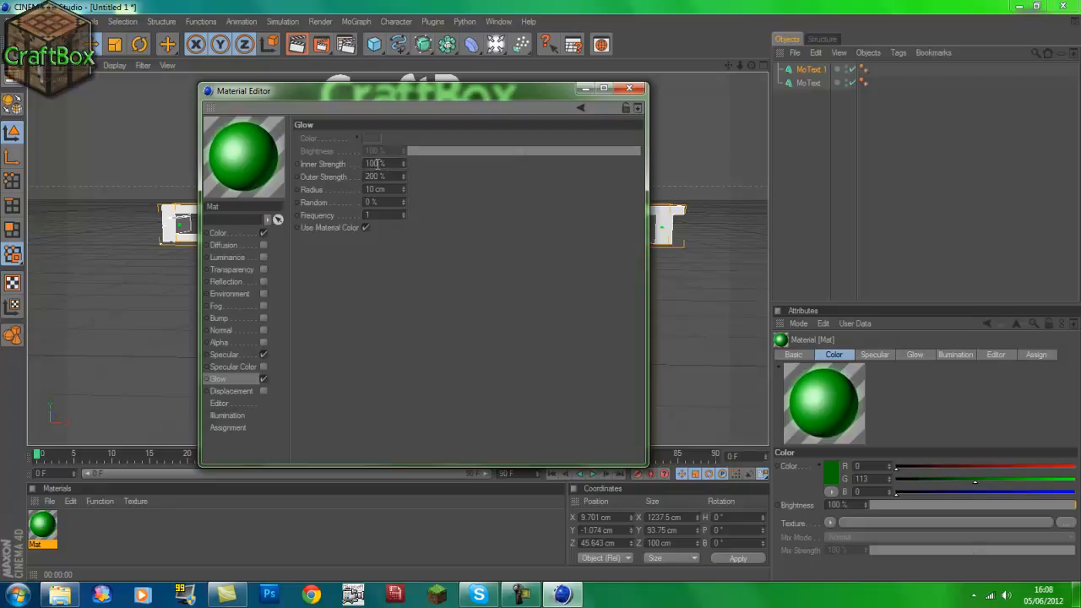
Set the green material's inner glow strength to 50% and enable Reflection with a dark green color of R 0, G 94, B 0.
text(50)
key(Return)
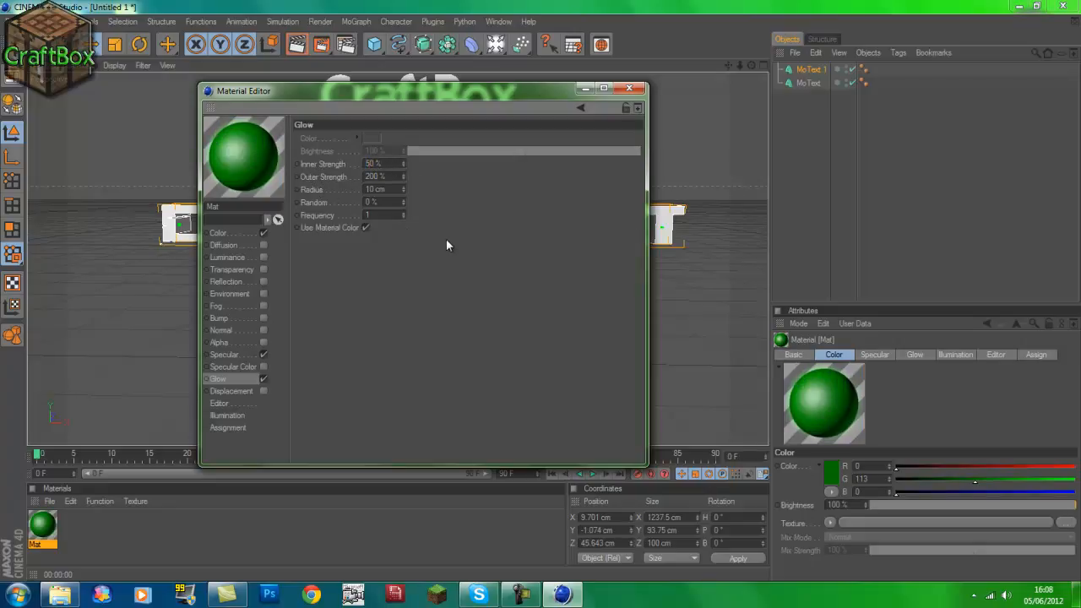
click(263, 281)
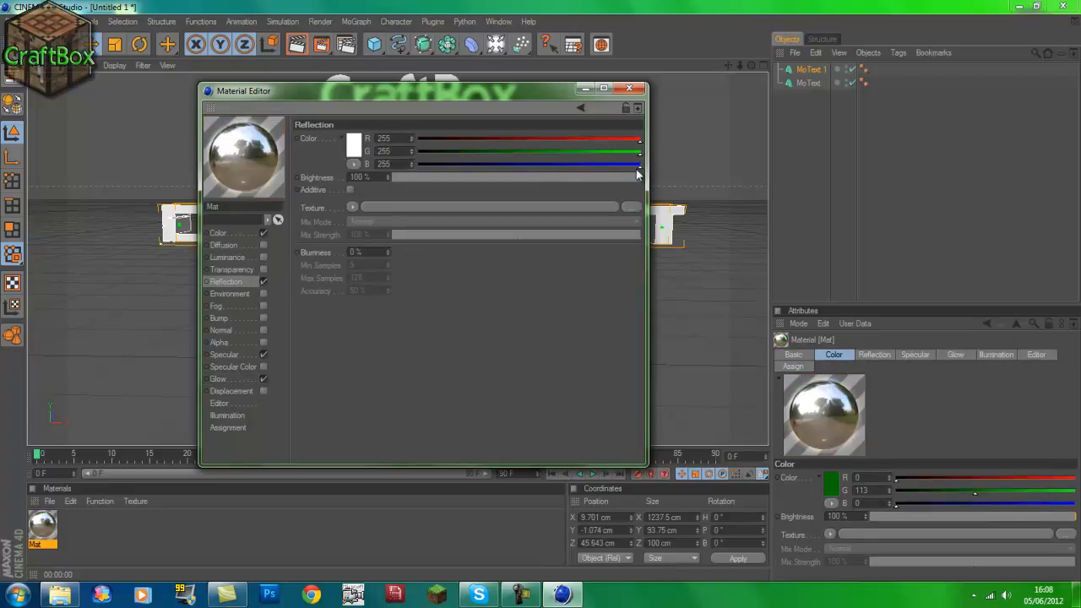
drag(636, 166, 411, 168)
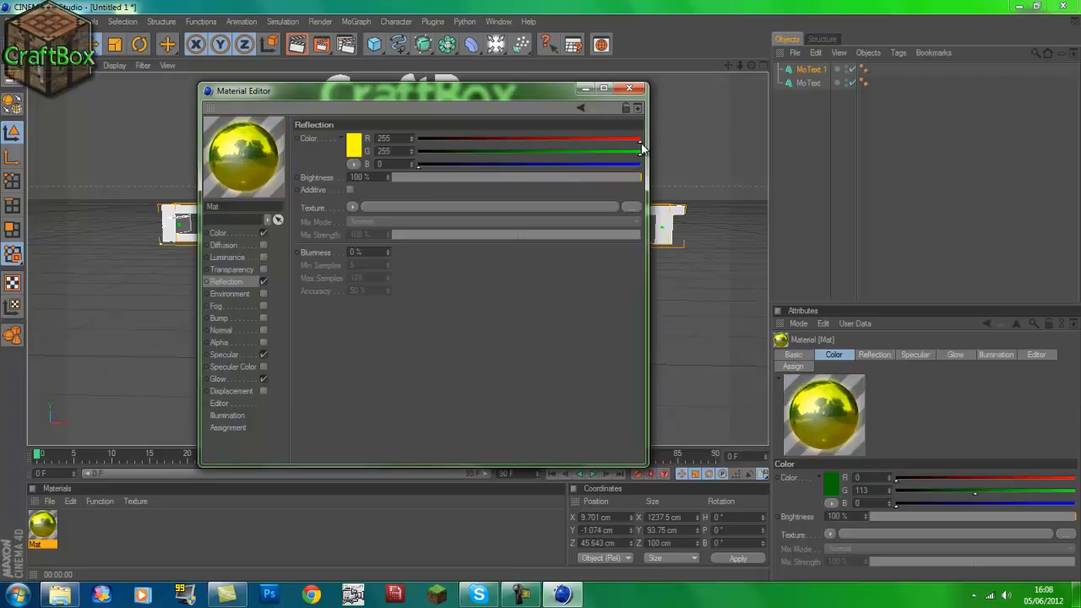
drag(639, 139, 292, 145)
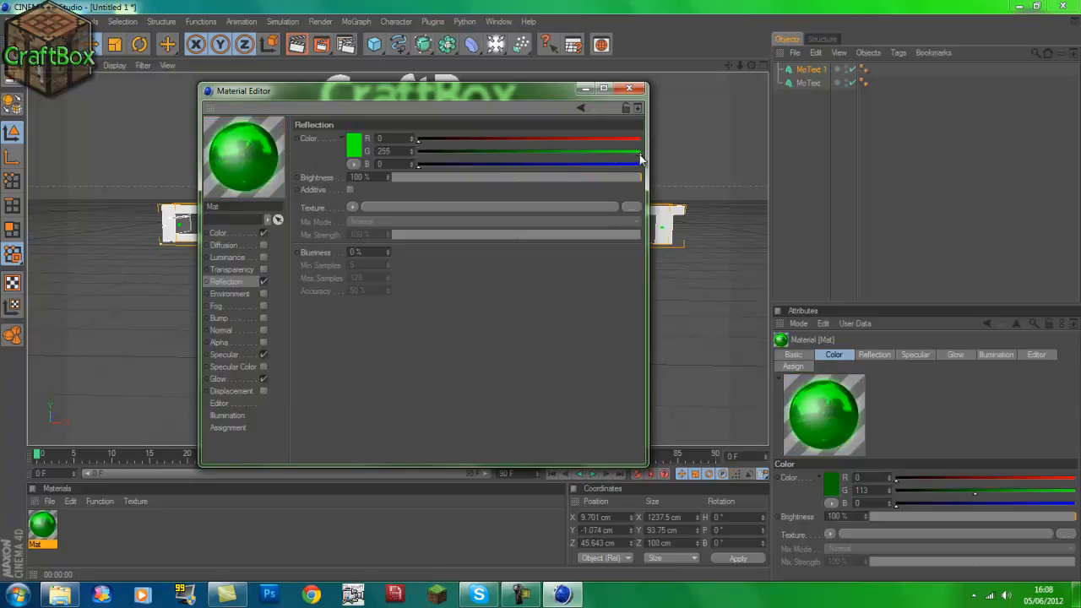
drag(640, 153, 493, 156)
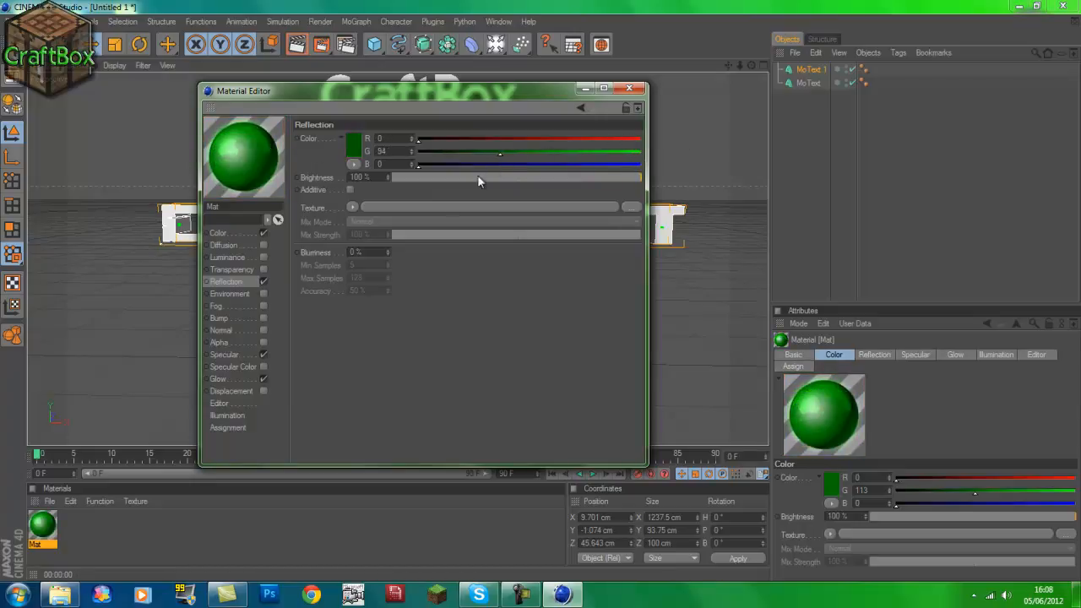
click(630, 89)
Apply the dark green glowing material to the Creeper Quest text and preview it with a render of the active view.
drag(52, 520, 291, 227)
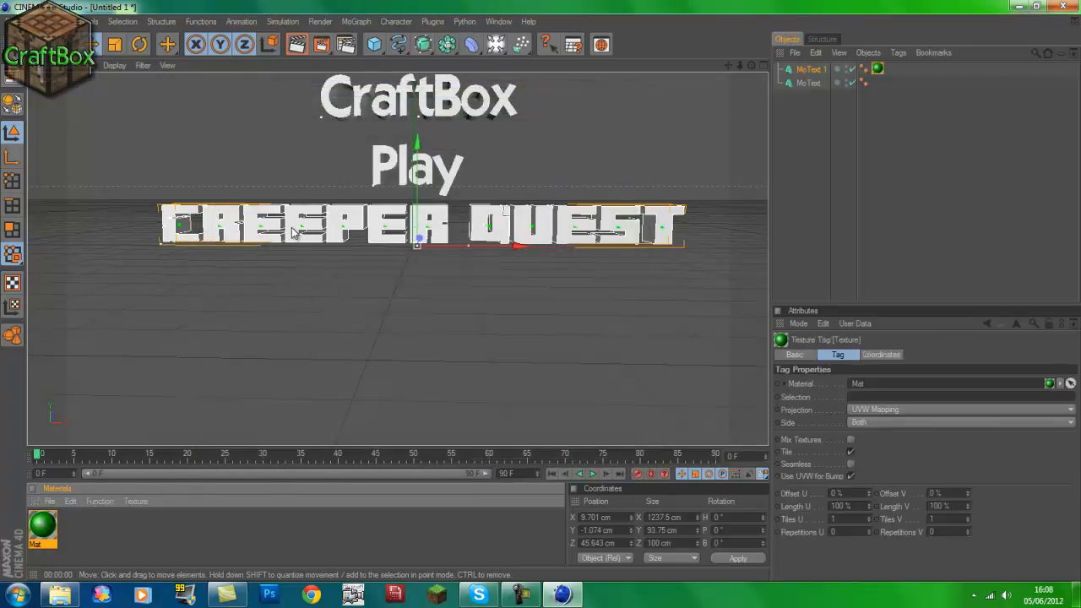
click(294, 47)
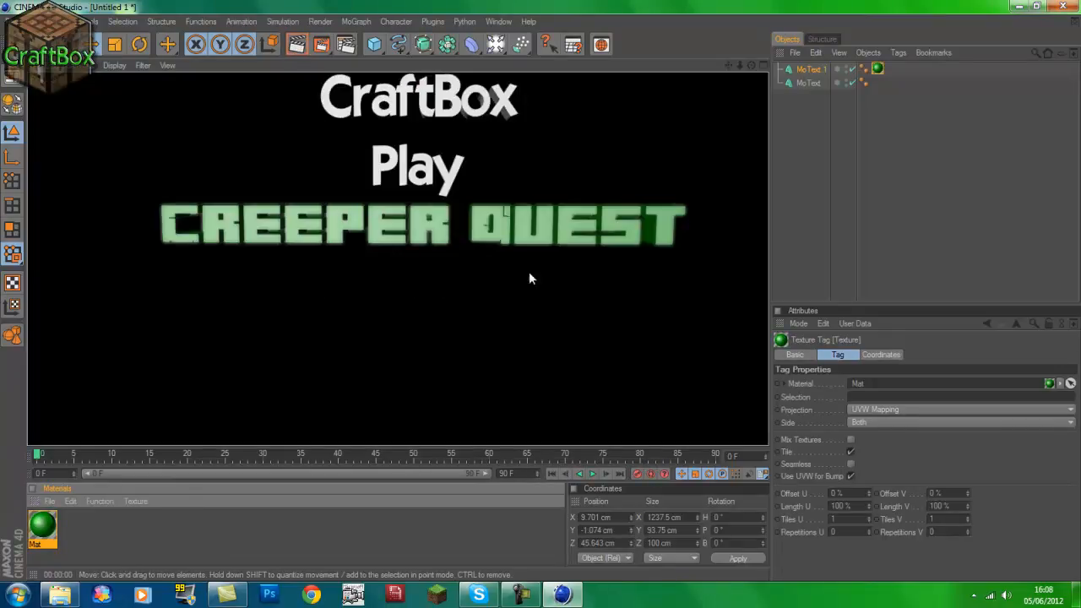
Create a second material and set its reflection color to bright green, R 0, G 255, B 0.
click(821, 85)
double_click(156, 531)
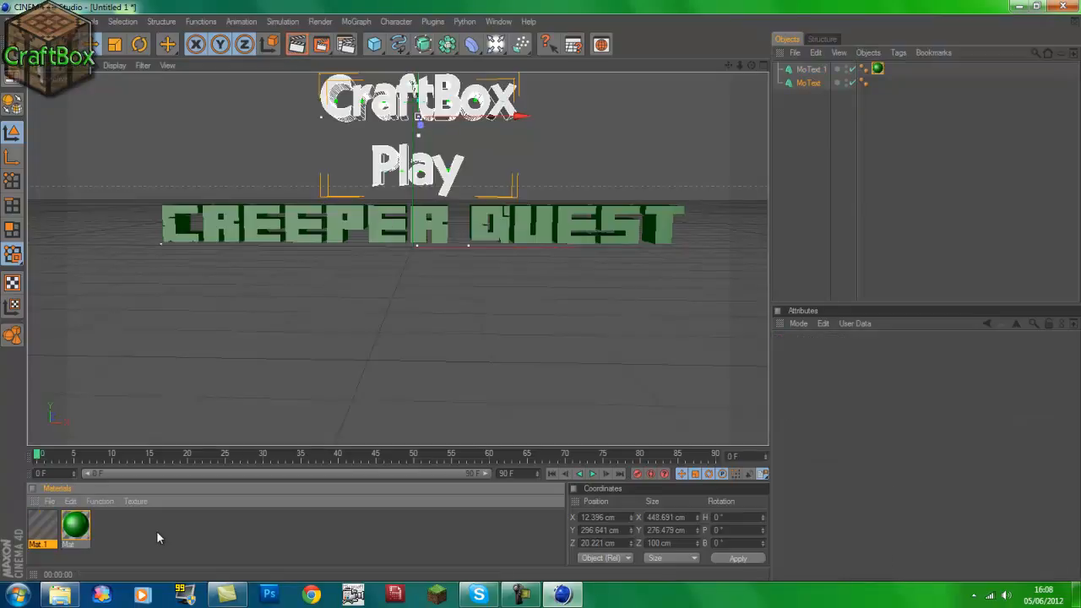
double_click(42, 523)
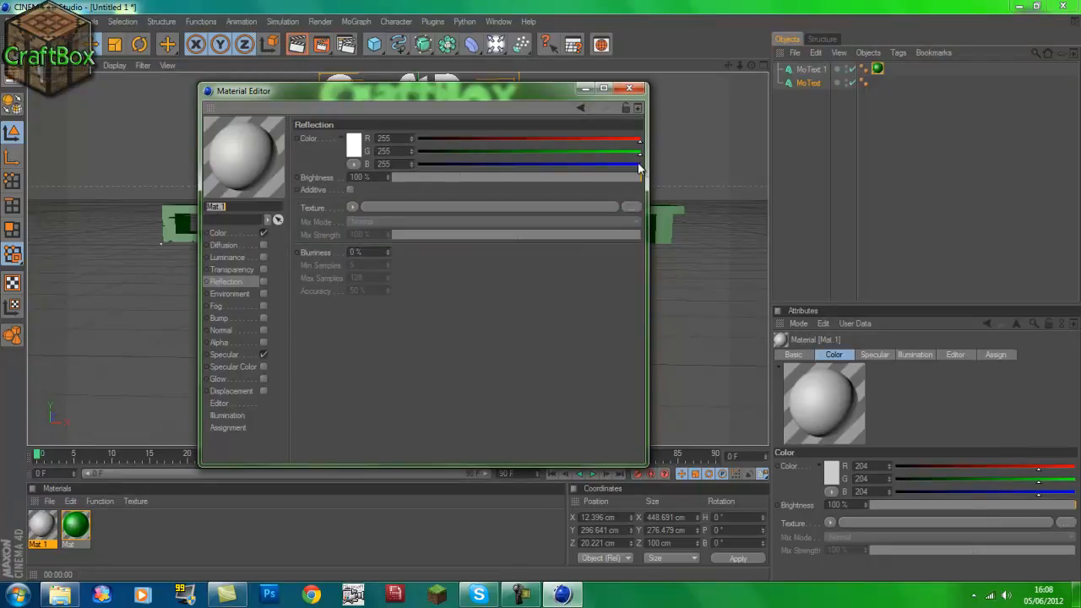
drag(638, 165, 417, 165)
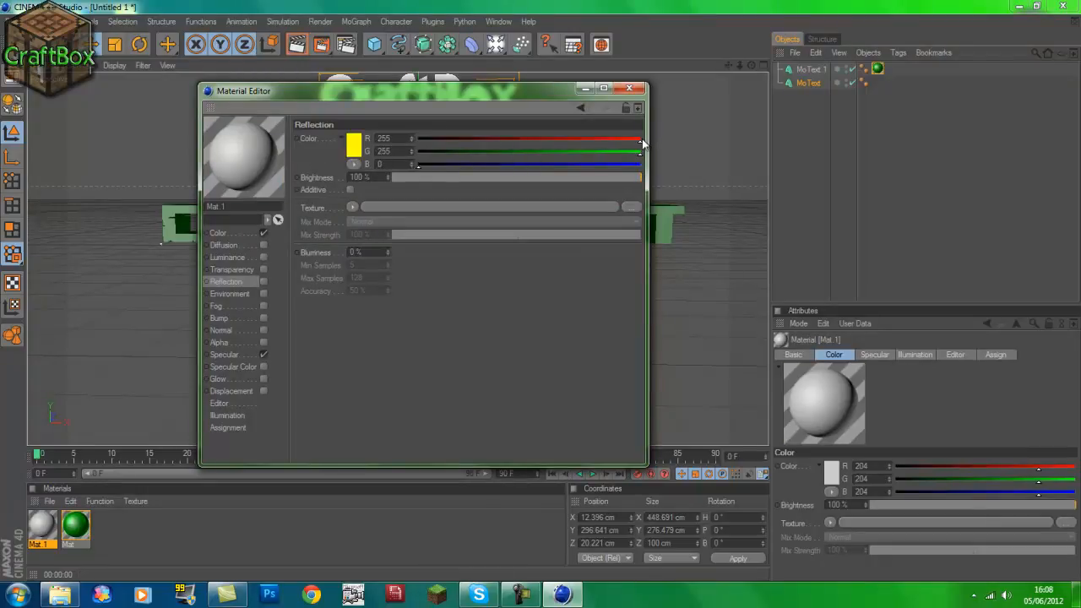
drag(640, 139, 365, 162)
click(354, 145)
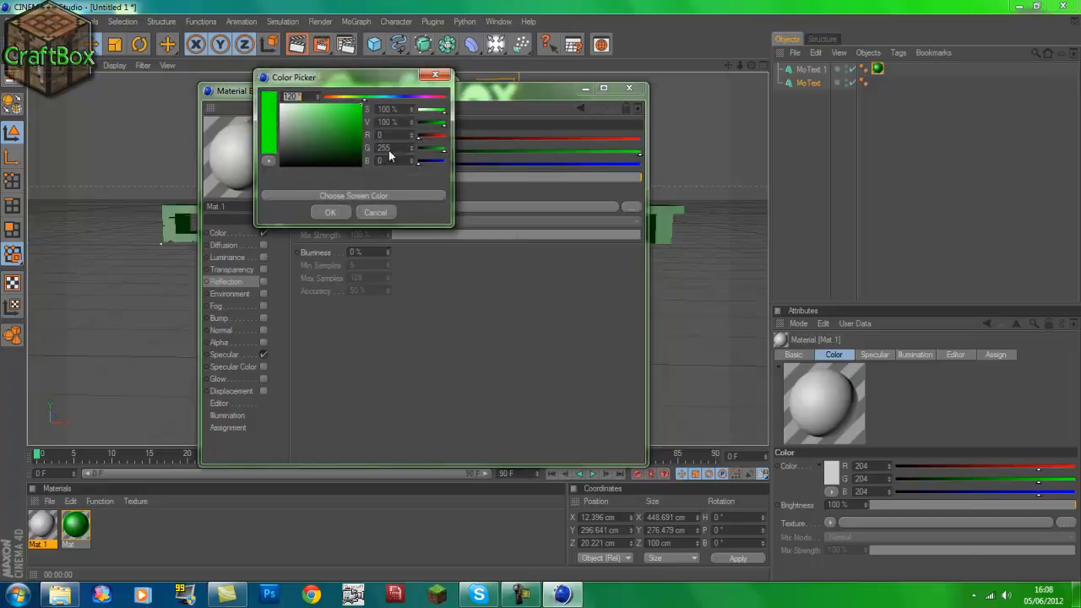
click(331, 212)
Set the second material's base color to bright green, R 0, G 255, B 0.
click(226, 233)
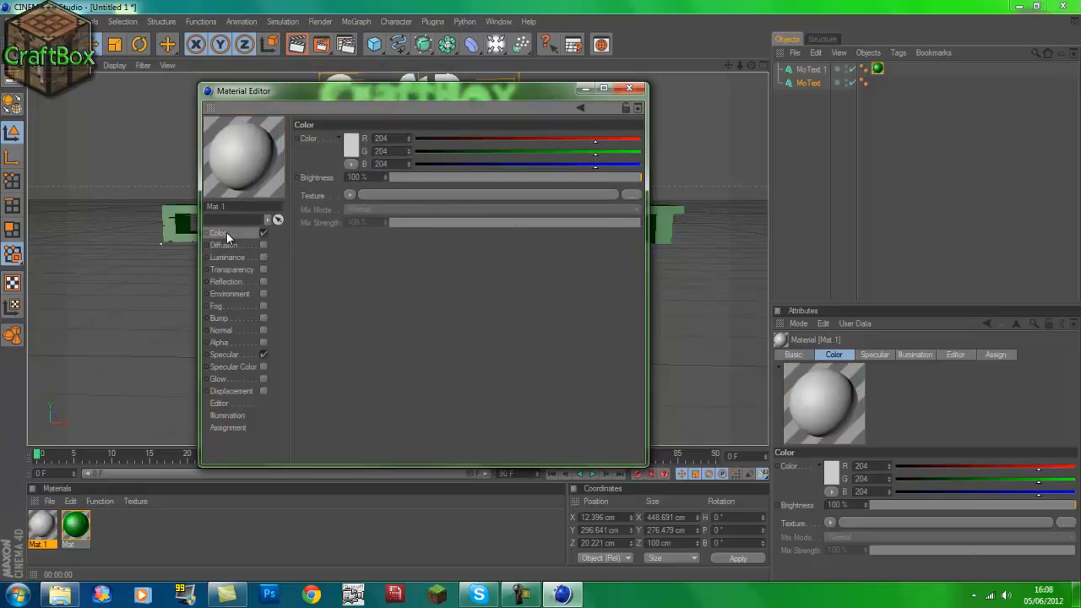
drag(594, 166, 329, 188)
click(592, 140)
drag(592, 141, 285, 296)
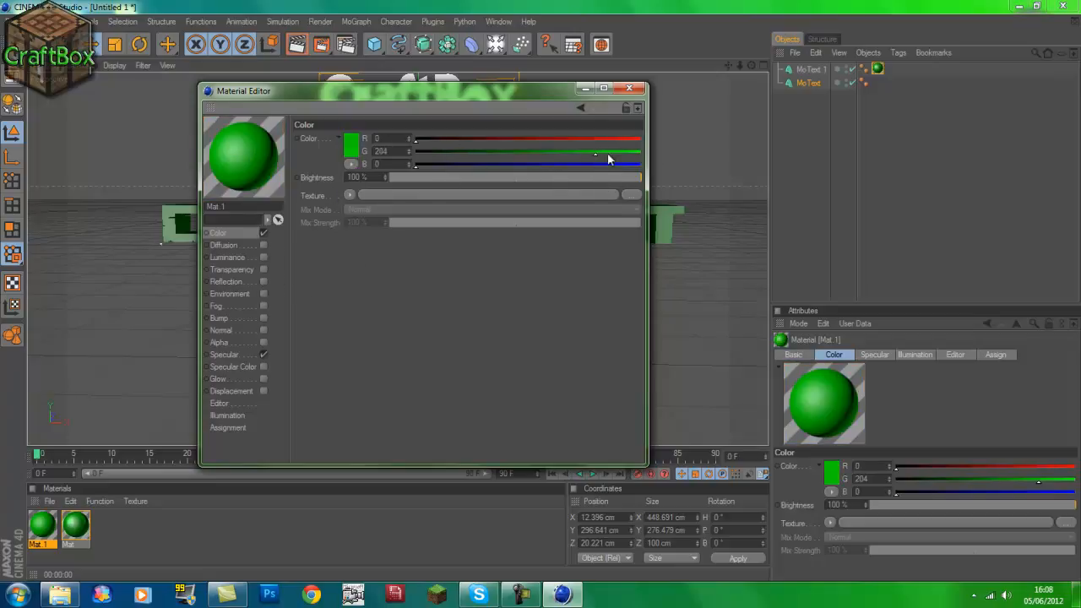
drag(607, 153, 654, 160)
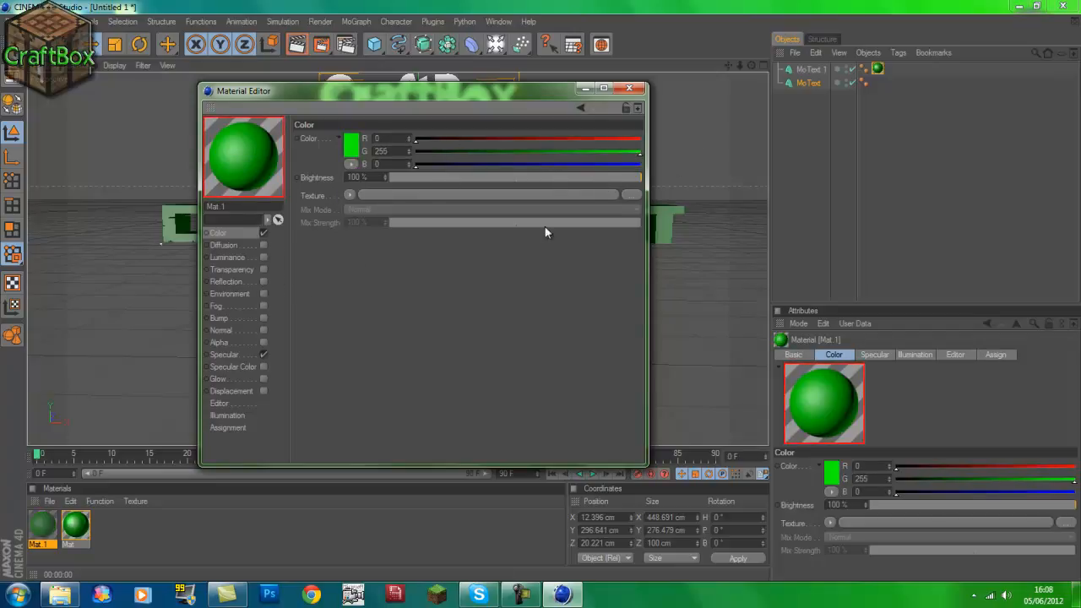
Enable Glow on the bright green material with outer strength 200% and inner strength 0%.
click(263, 379)
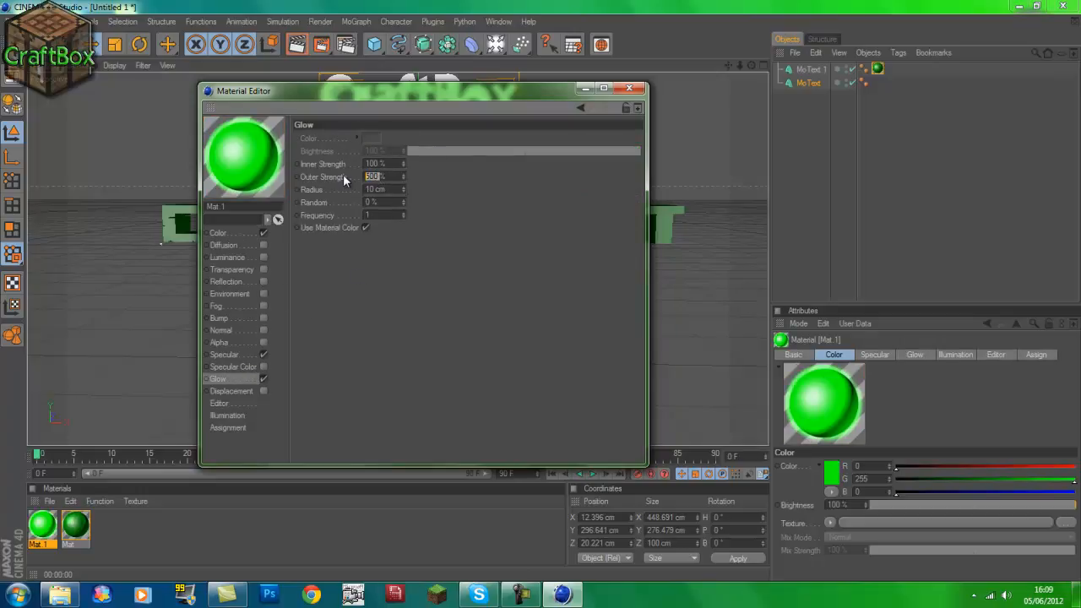
text(200)
key(Return)
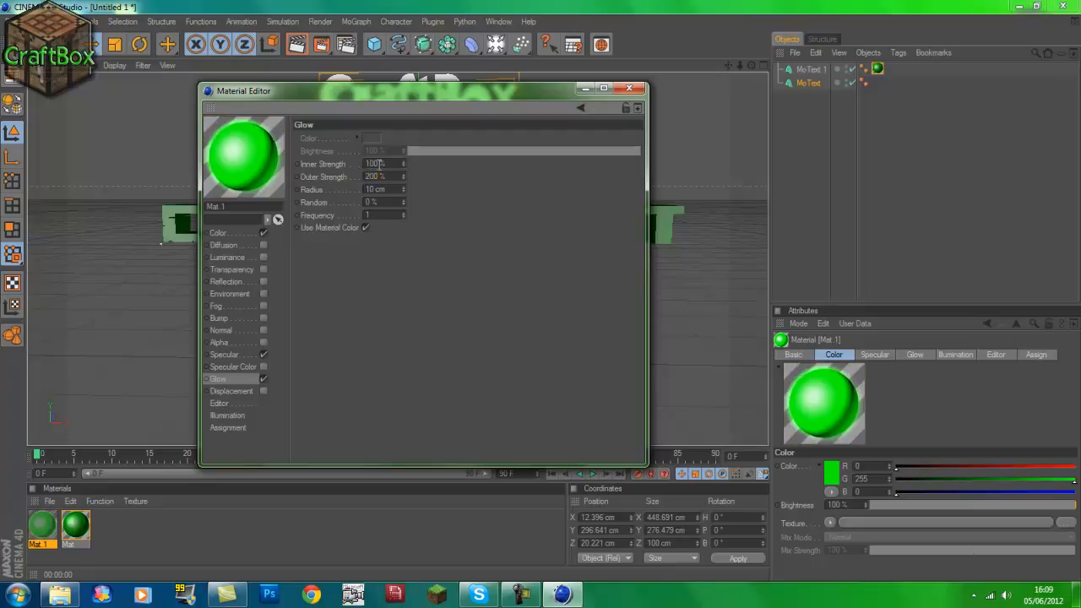
drag(379, 164, 345, 162)
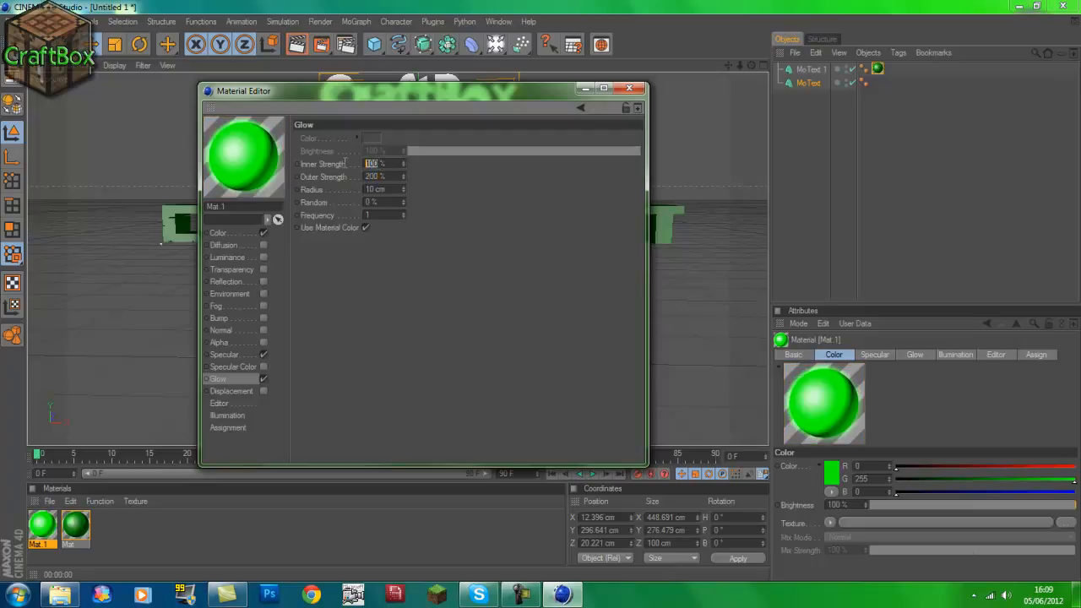
text(0)
key(Return)
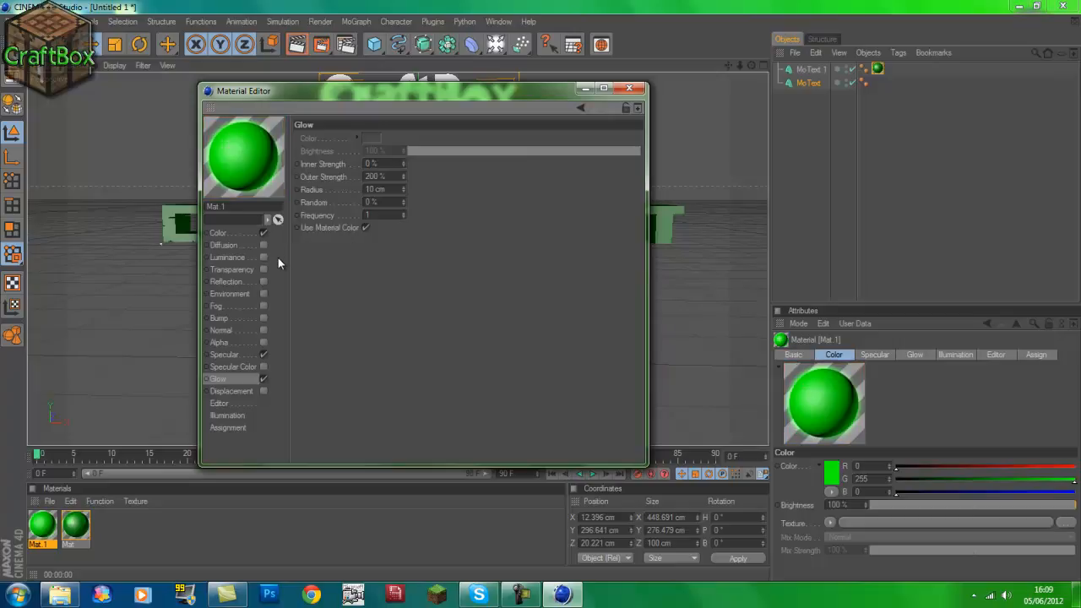
Enable Reflection on the bright green material and lower the reflection brightness to about 49%.
click(263, 282)
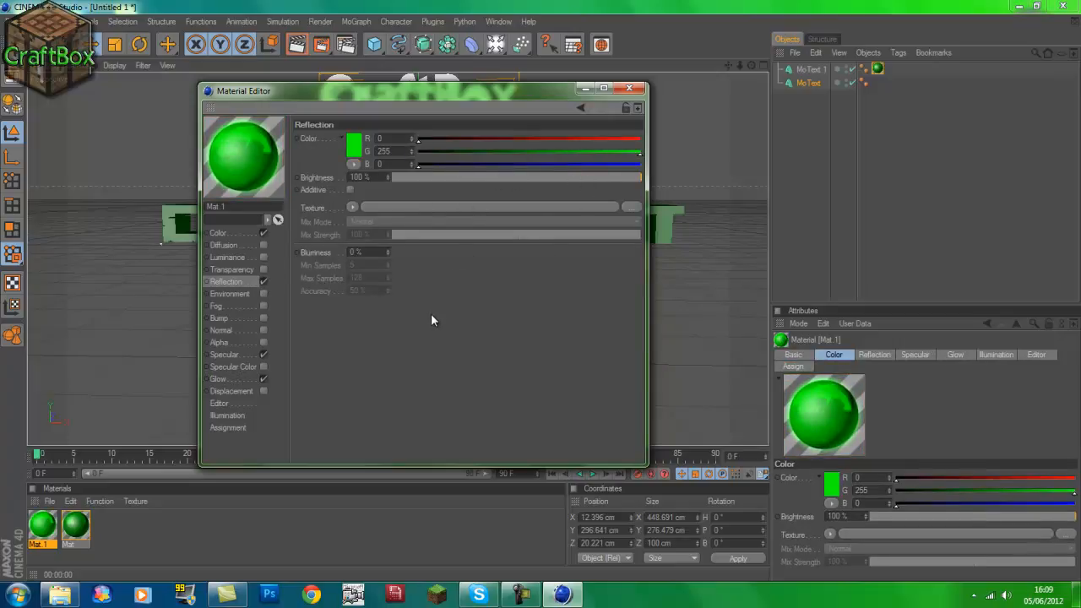
drag(591, 177, 470, 180)
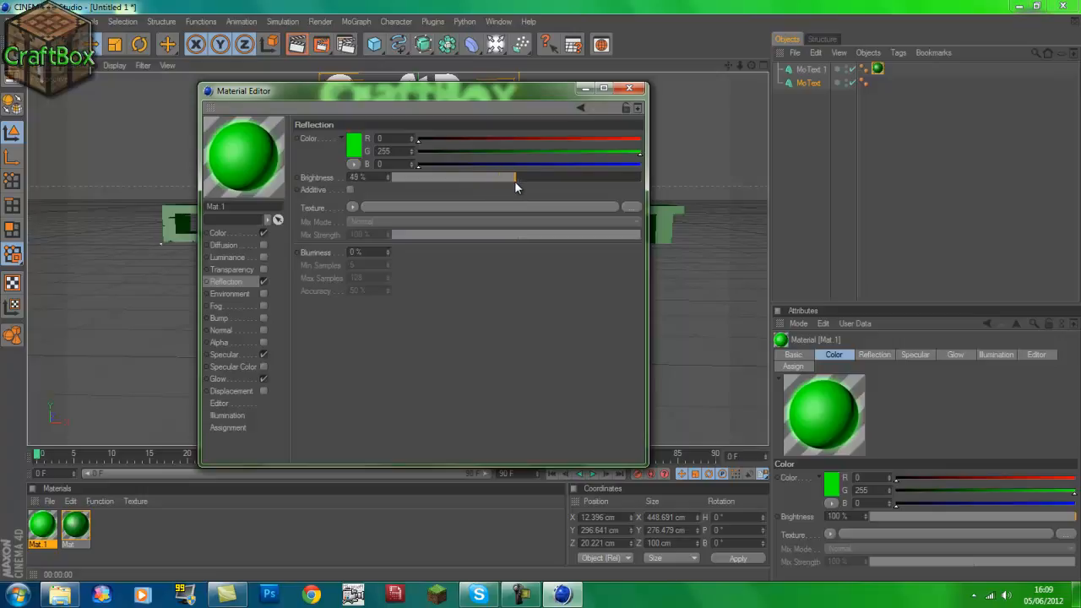
drag(515, 180, 517, 182)
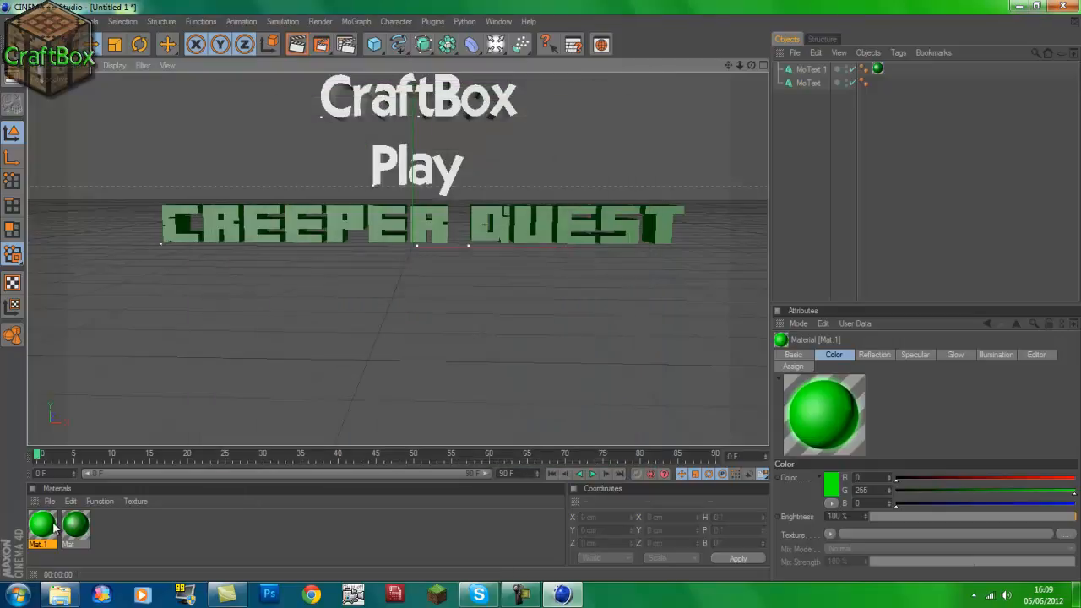
Apply the bright green material to the CraftBox Play text and preview both titles with a render of the active view.
drag(41, 530, 354, 105)
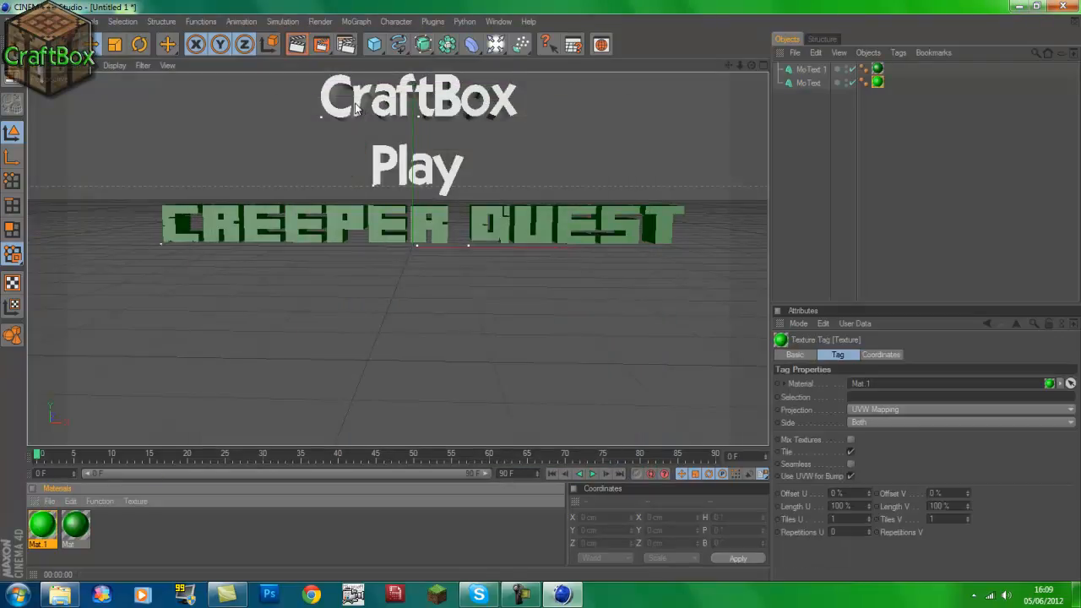
click(297, 43)
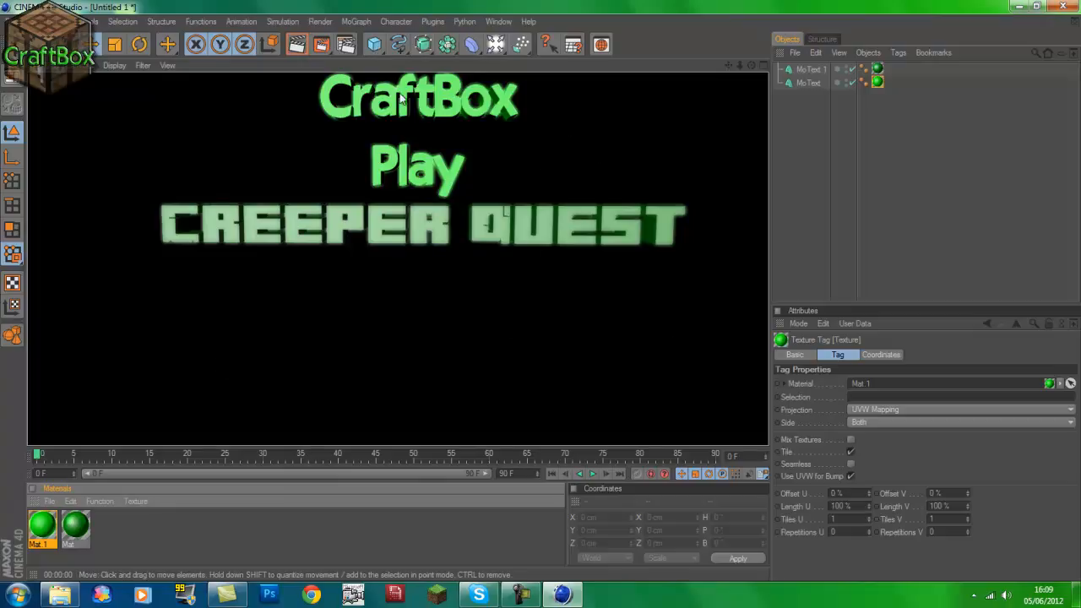
click(623, 166)
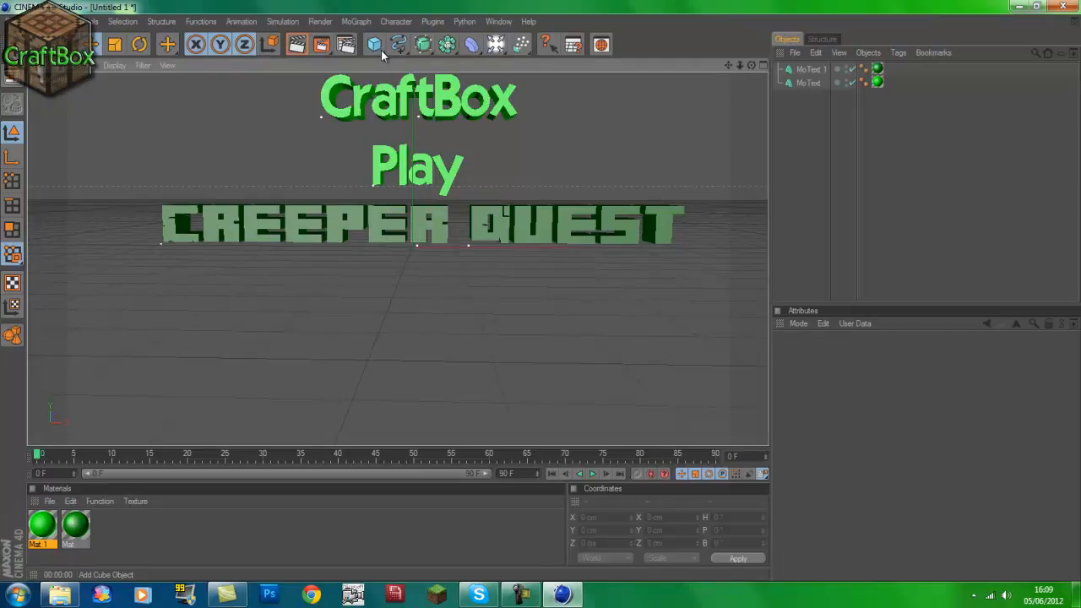
Add a plane as the floor with a width of 99999 cm and a height of 999999 cm.
drag(380, 49, 491, 82)
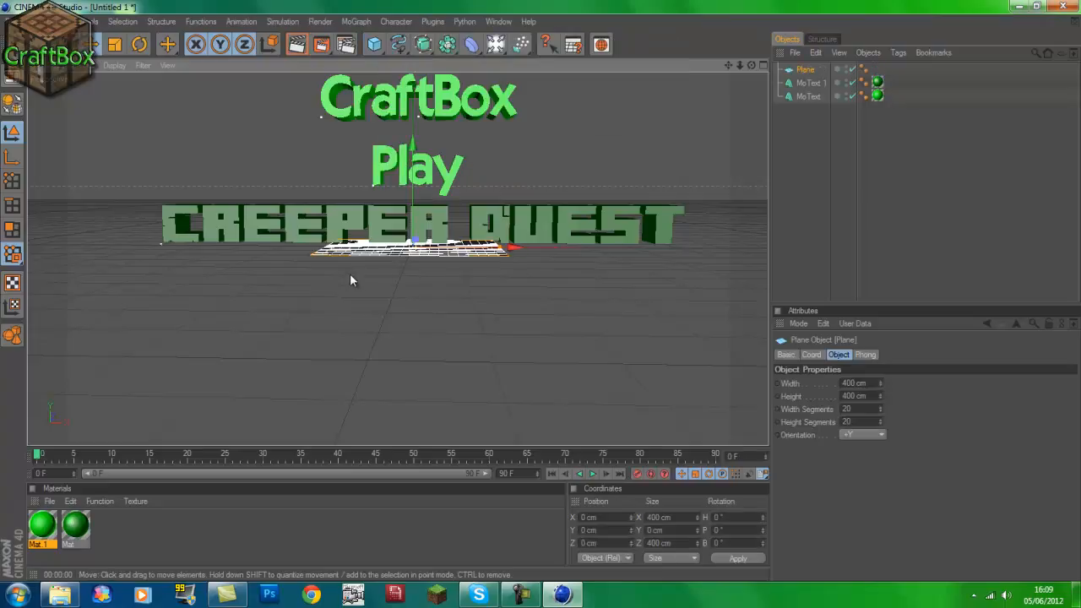
double_click(854, 383)
text(99999)
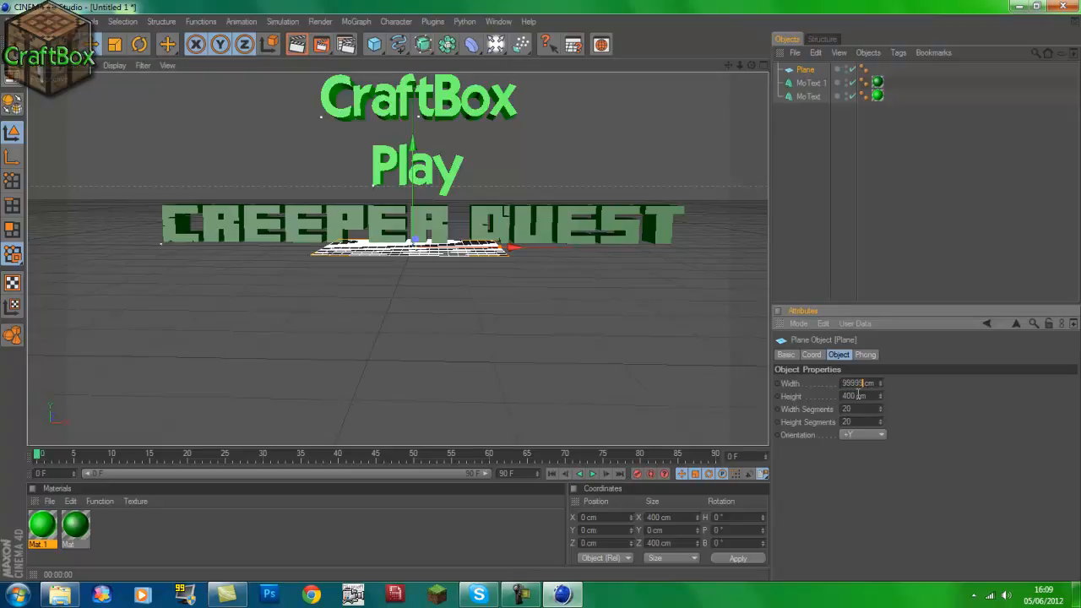
drag(856, 395, 814, 392)
text(999999)
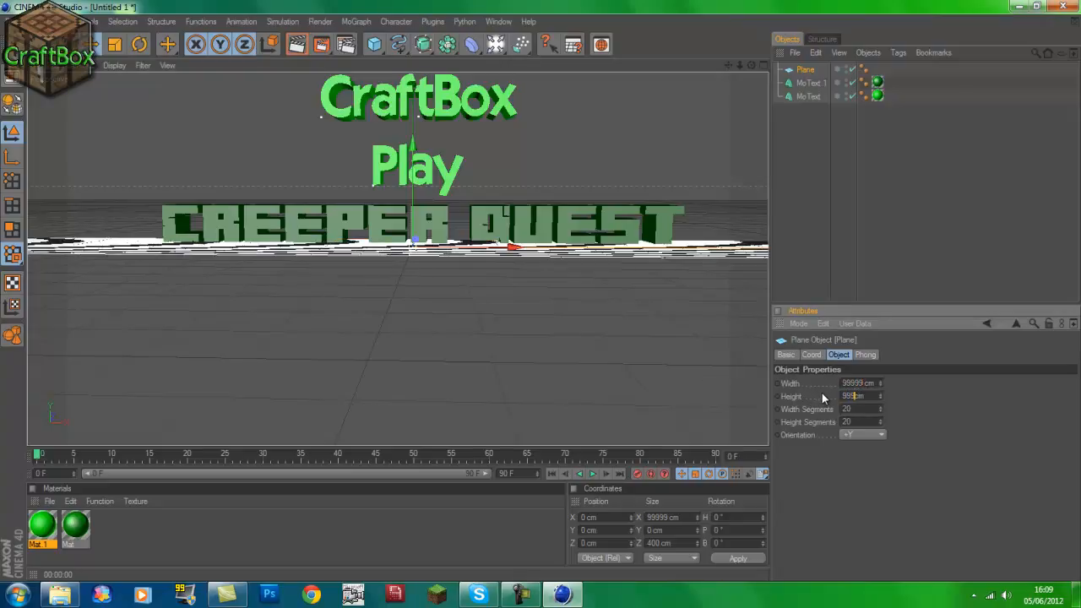
key(Return)
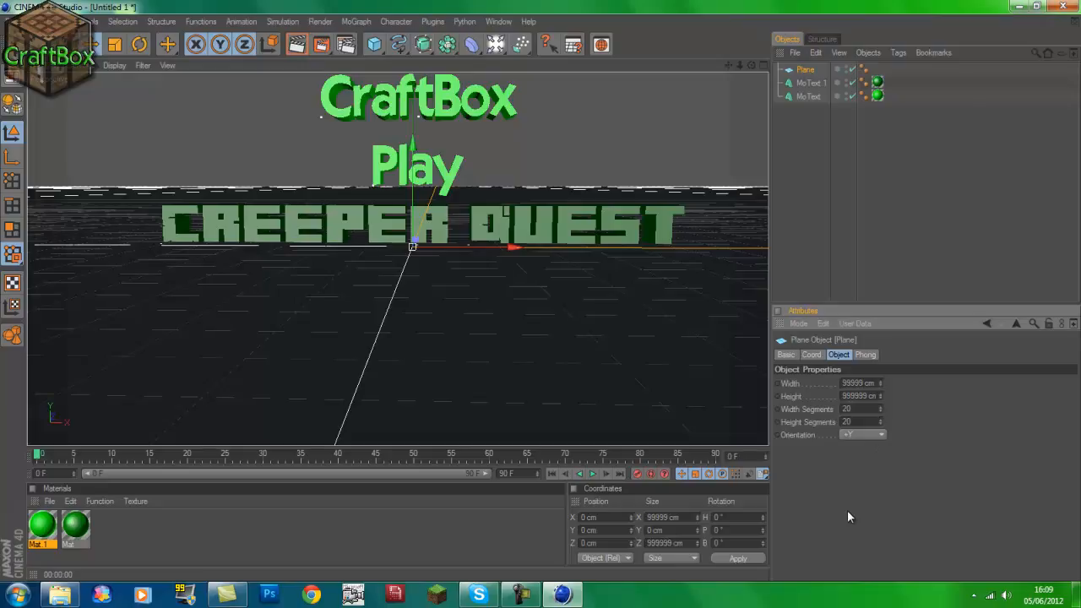
Add a cube and undo it, then preview the titles and the floor plane with a render of the active view.
click(377, 44)
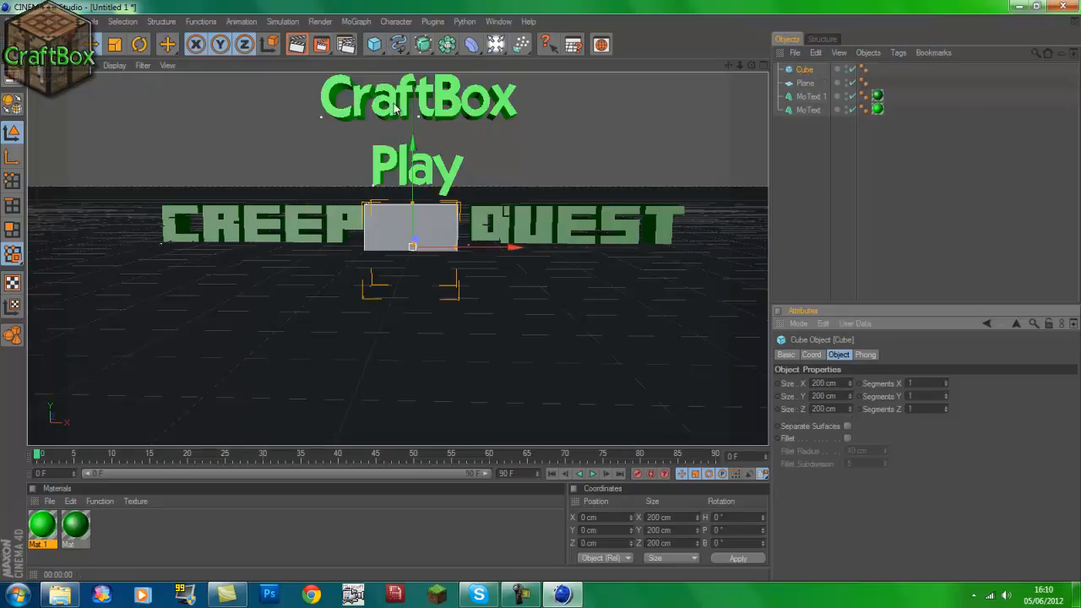
key(ctrl+z)
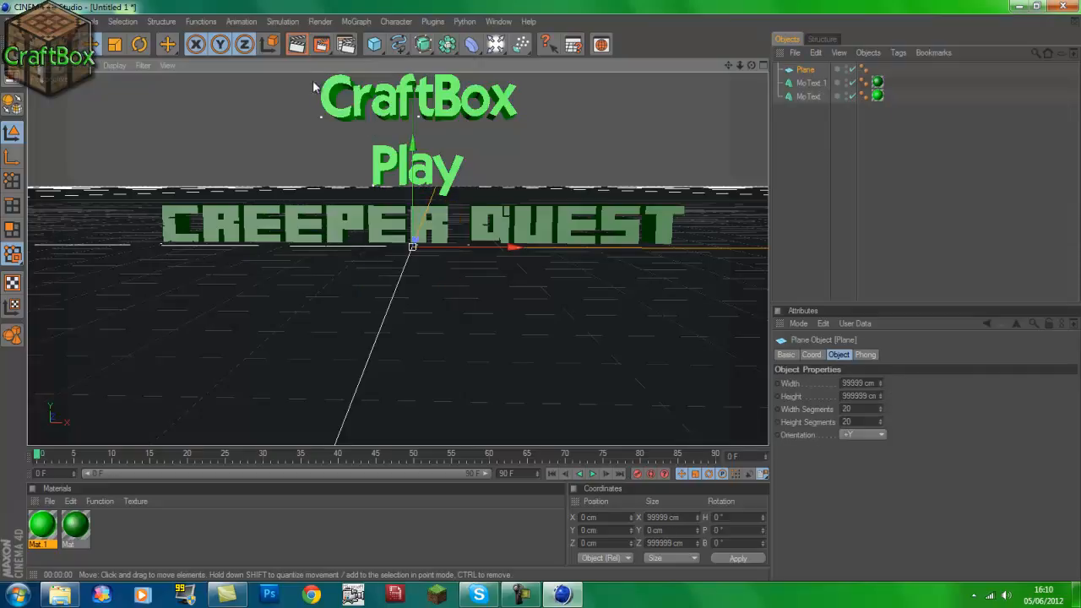
click(297, 44)
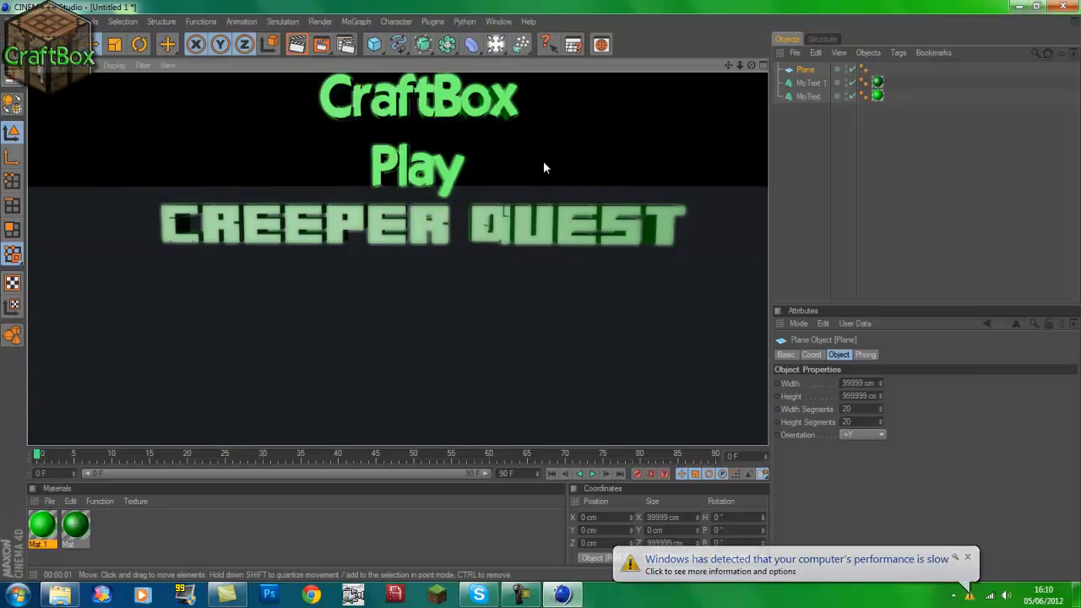
Add an omni light, move it to about X 774 cm, Y 351 cm, Z 83 cm, and preview the lighting with a render.
click(499, 48)
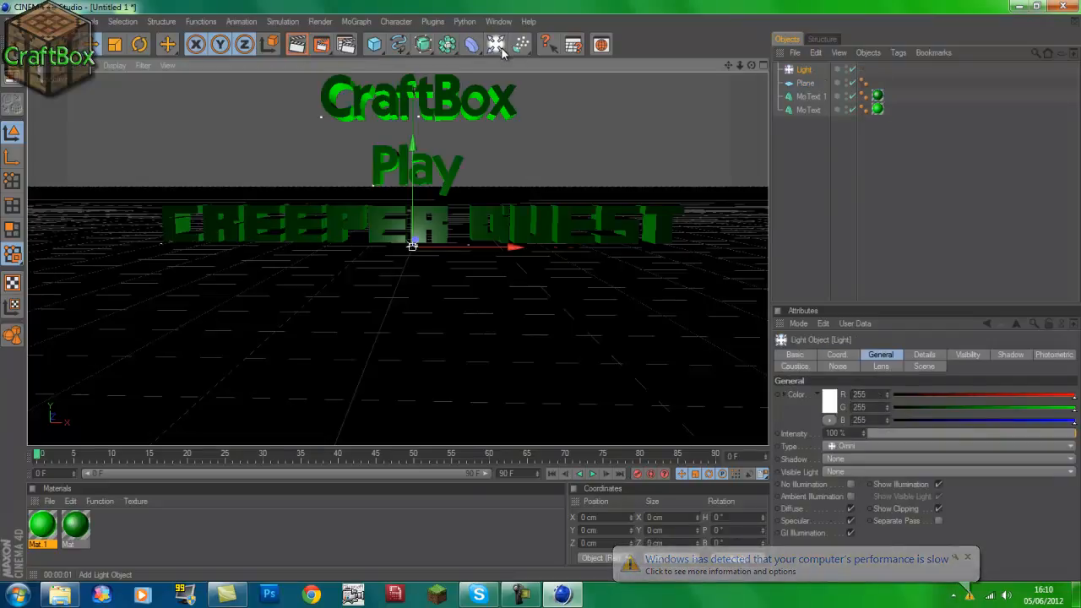
click(504, 49)
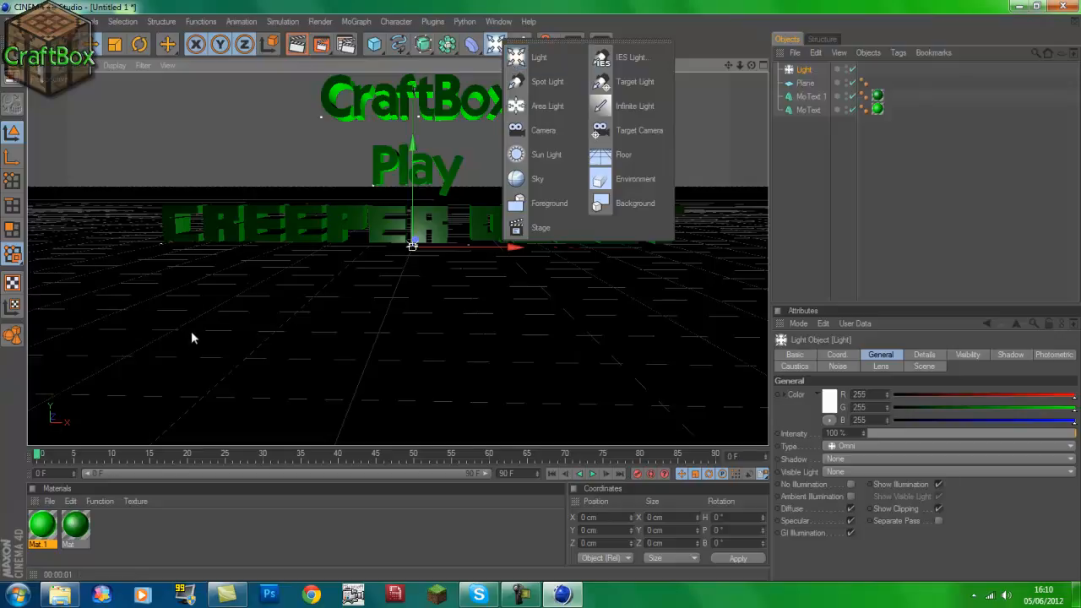
click(376, 259)
drag(411, 249, 541, 290)
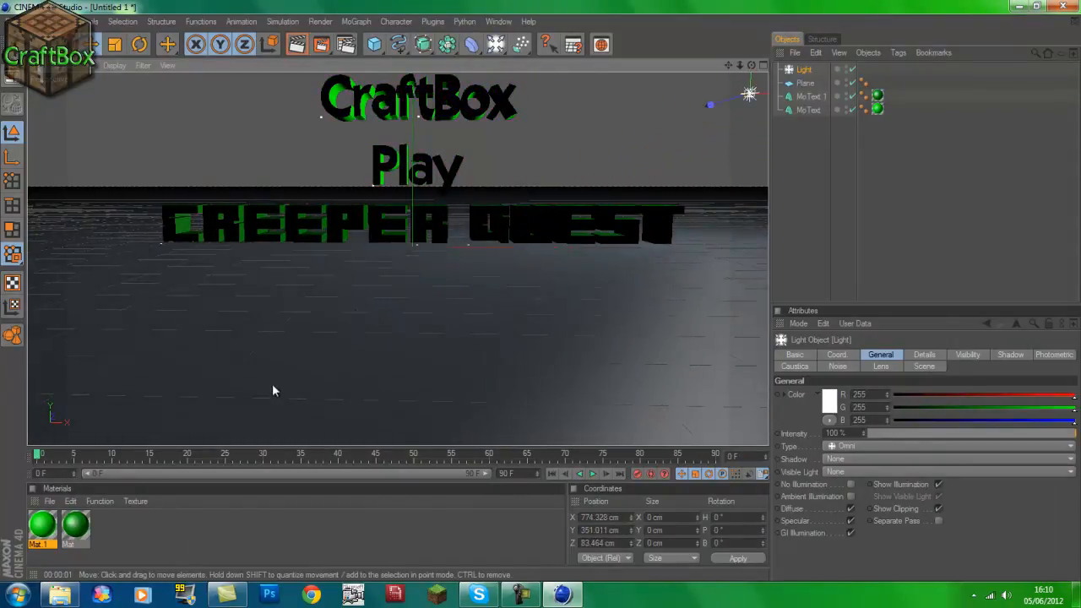
click(297, 45)
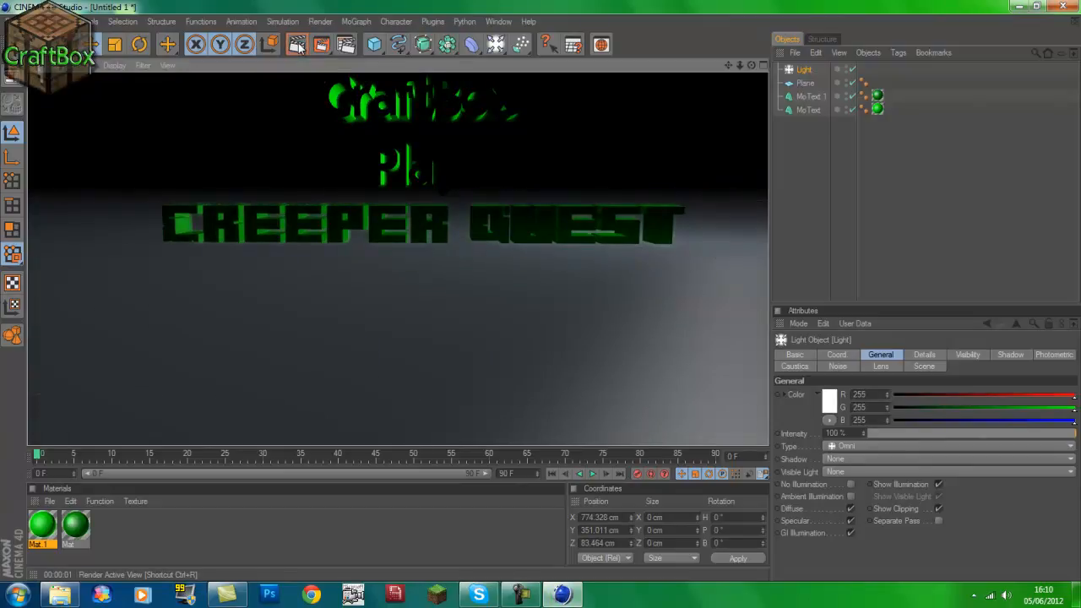
Move the omni light in front of the titles to about X 26 cm, Y 22 cm, Z -620 cm and preview it with a render.
click(276, 153)
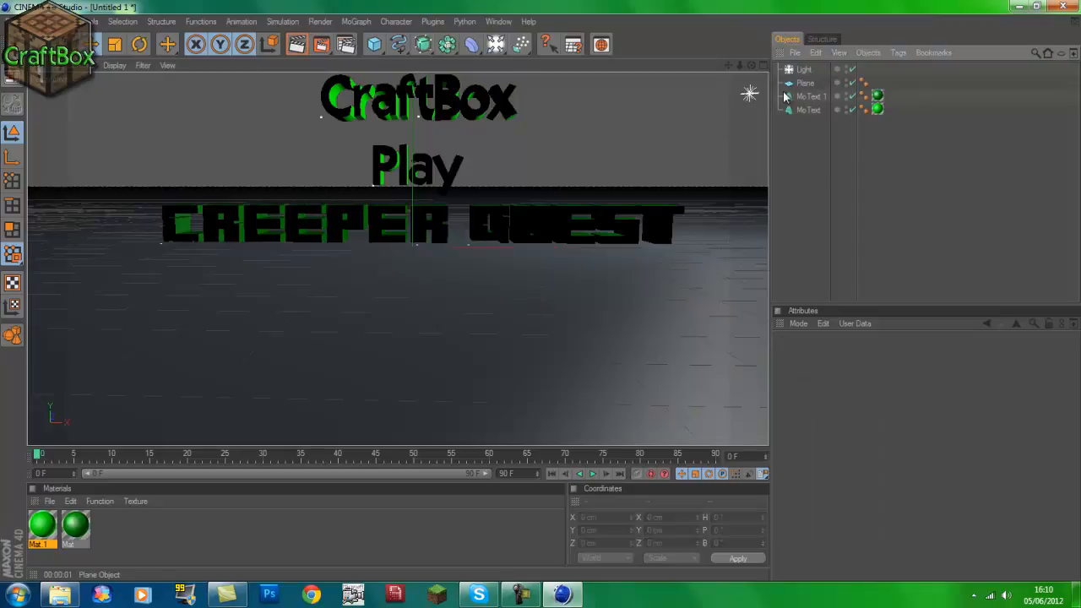
click(805, 71)
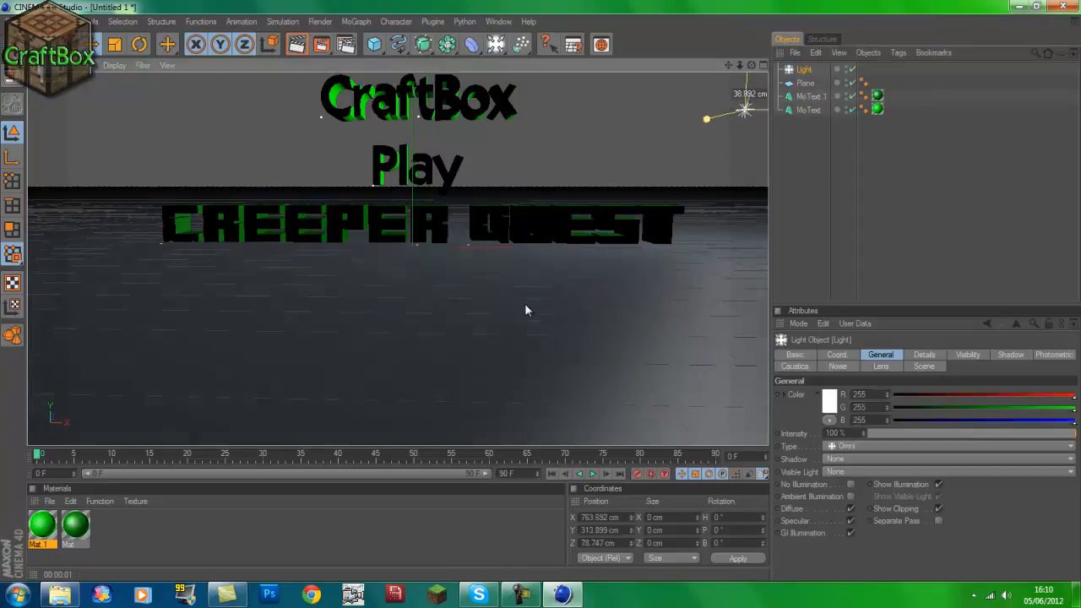
drag(541, 297, 520, 268)
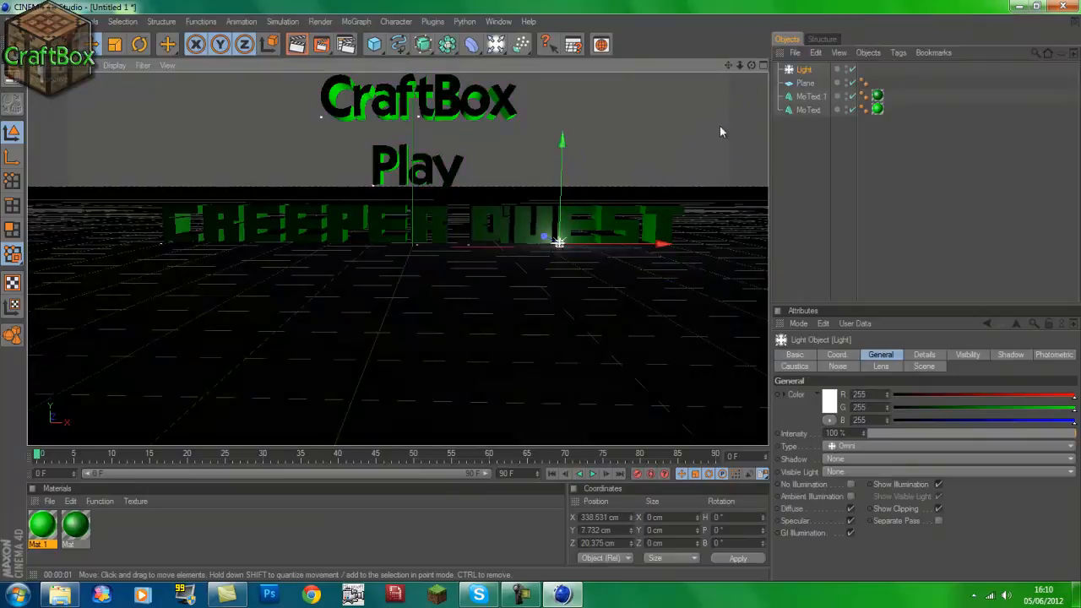
drag(577, 233, 564, 315)
drag(687, 283, 541, 292)
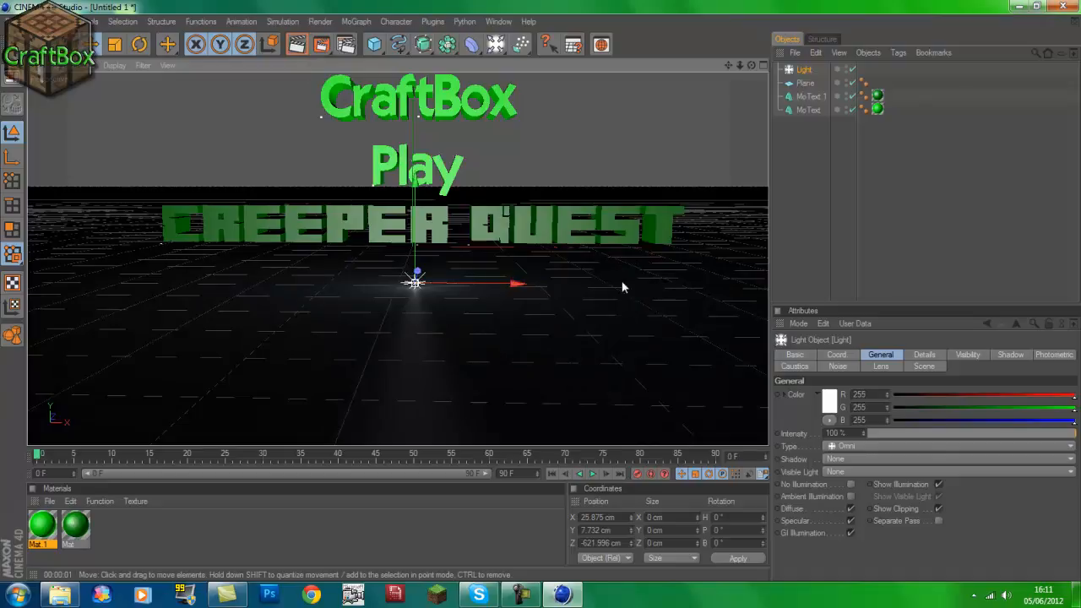
drag(420, 281, 422, 273)
click(296, 43)
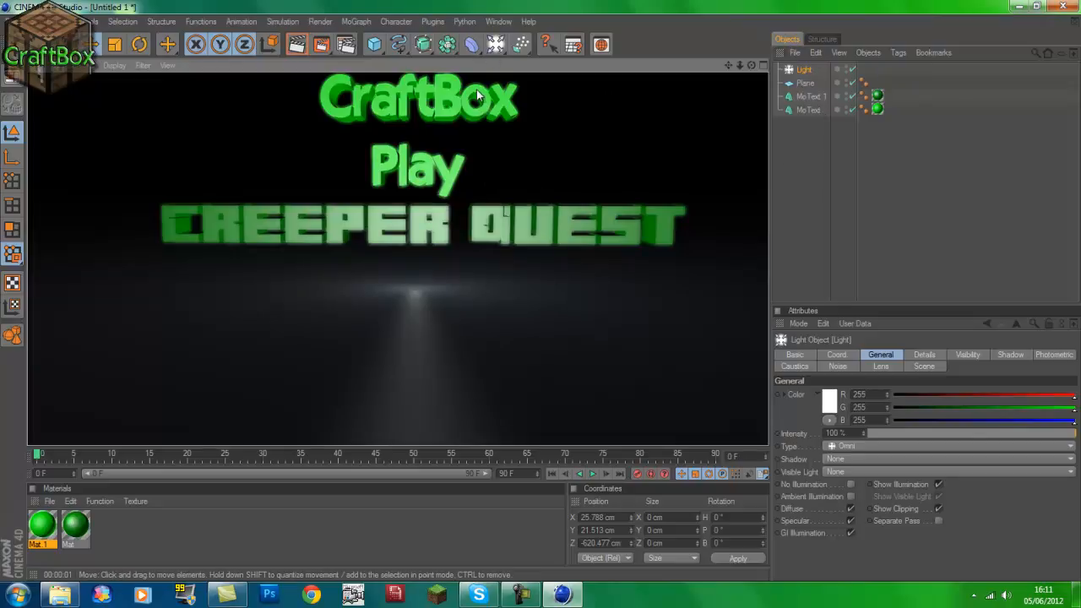
Extend the animation length to 250 frames.
click(503, 474)
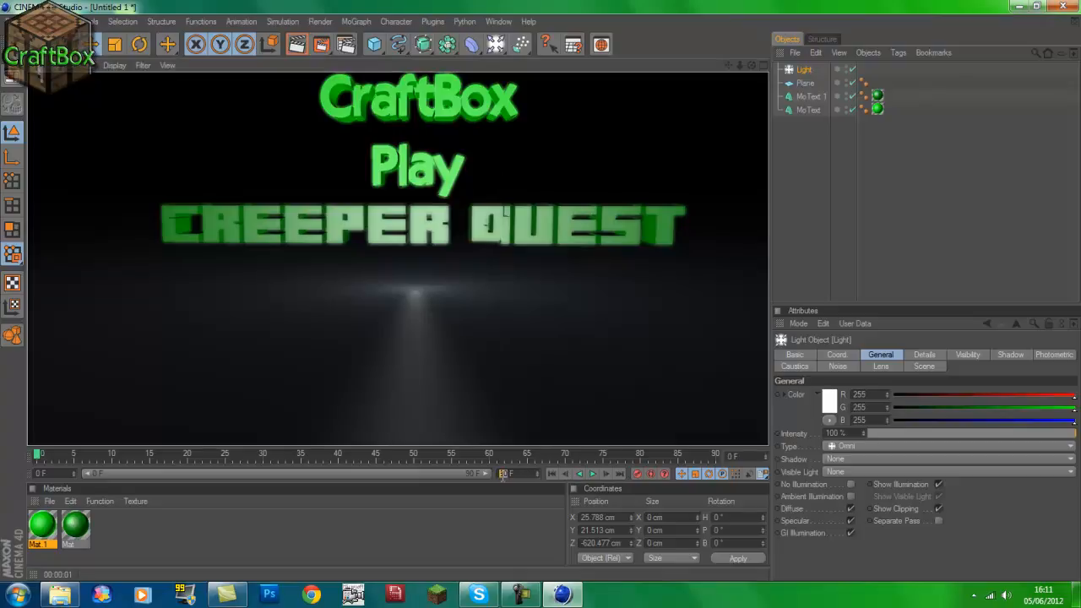
text(250)
key(Return)
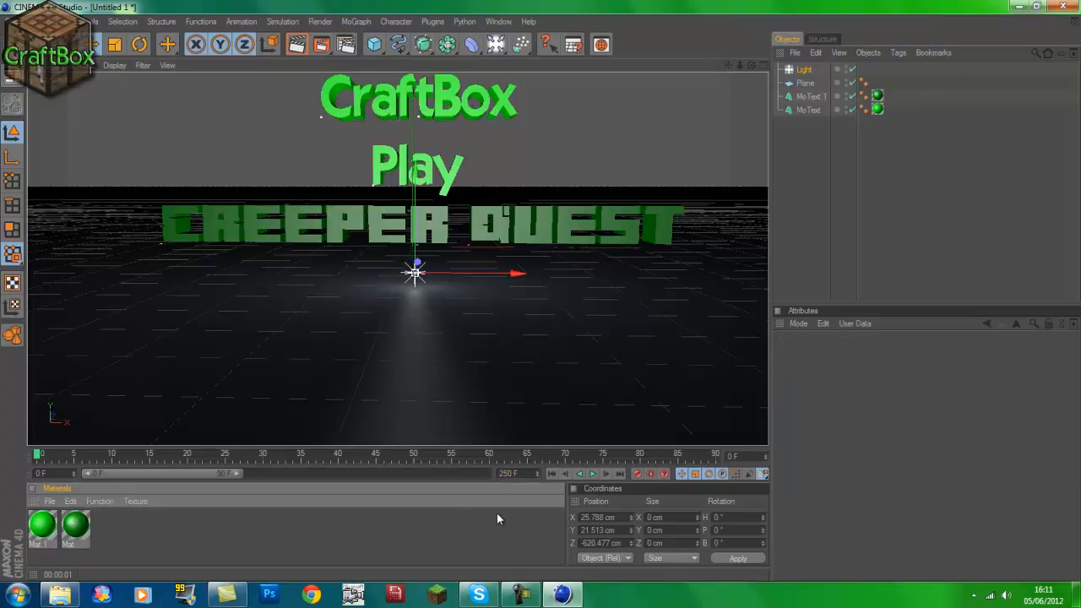
mouse_move(222, 472)
mouse_down()
mouse_move(449, 480)
mouse_move(517, 469)
mouse_move(202, 465)
mouse_up()
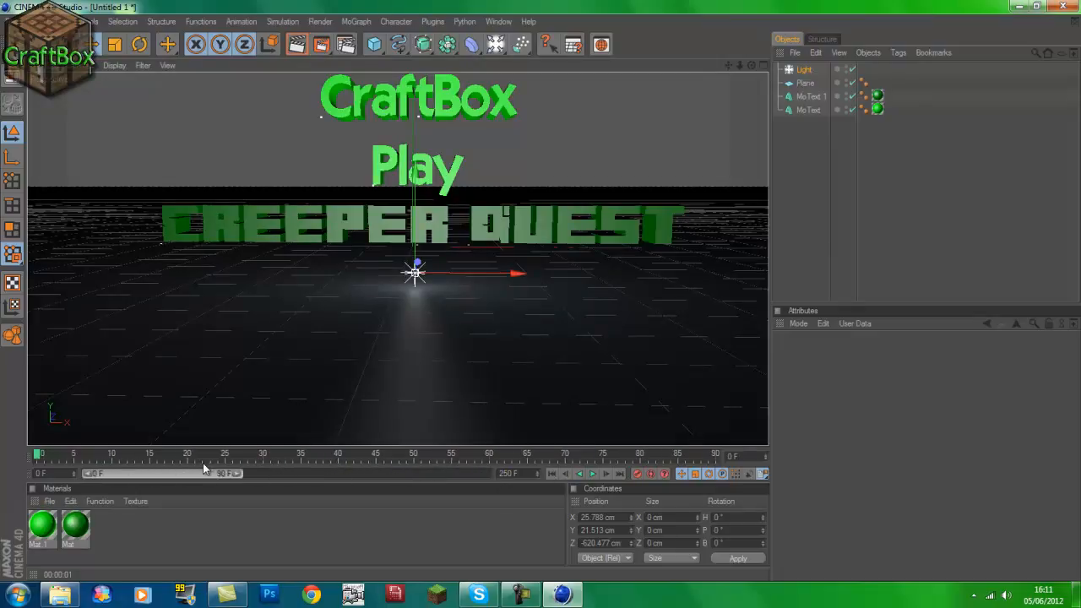
Add a camera to the scene and make it the active scene camera of the viewport.
click(503, 52)
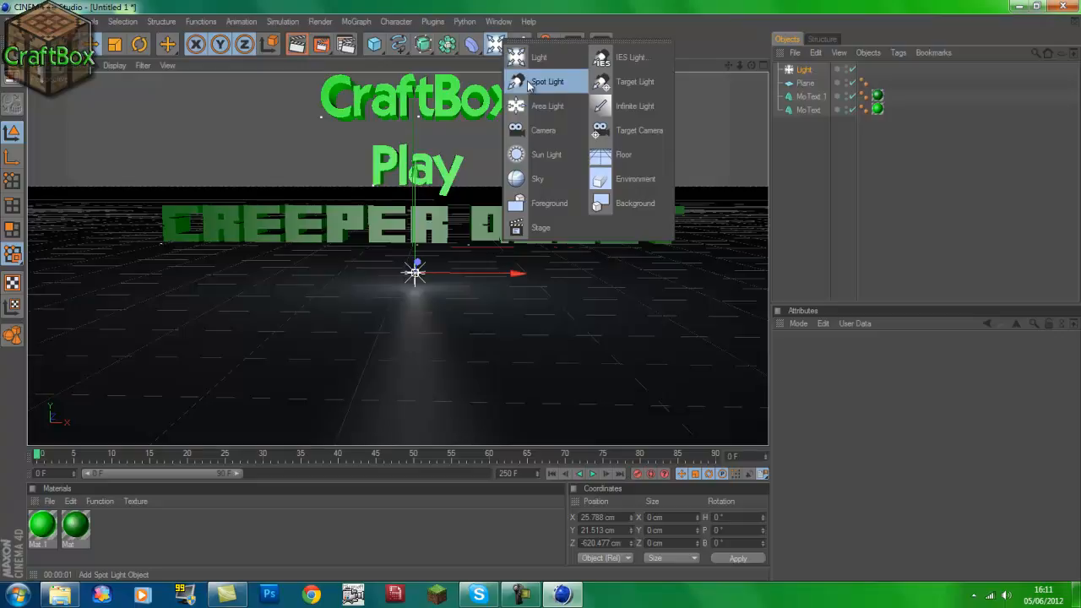
click(539, 131)
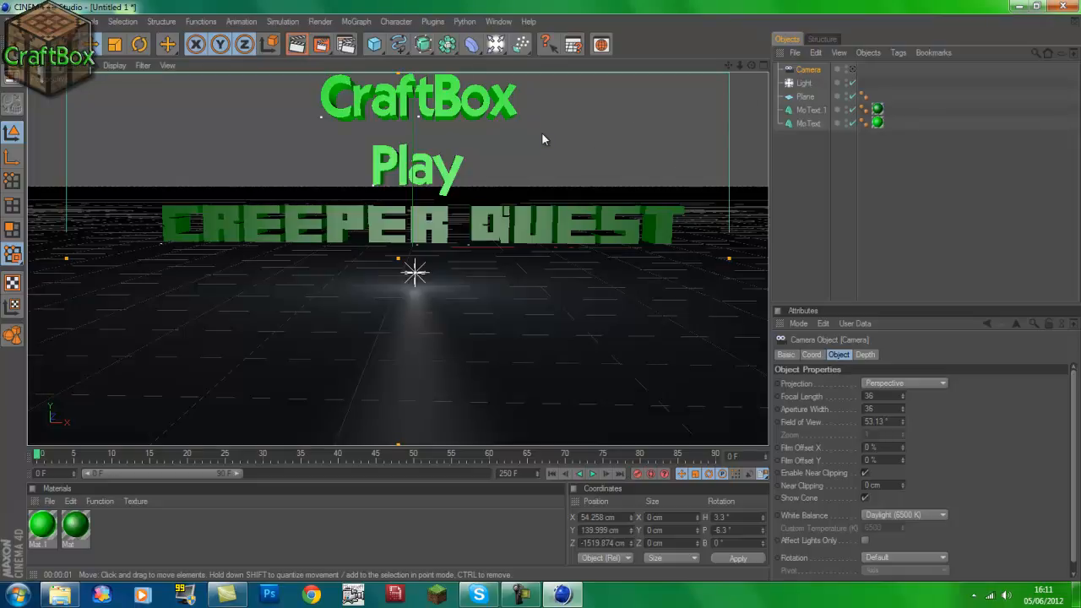
click(85, 65)
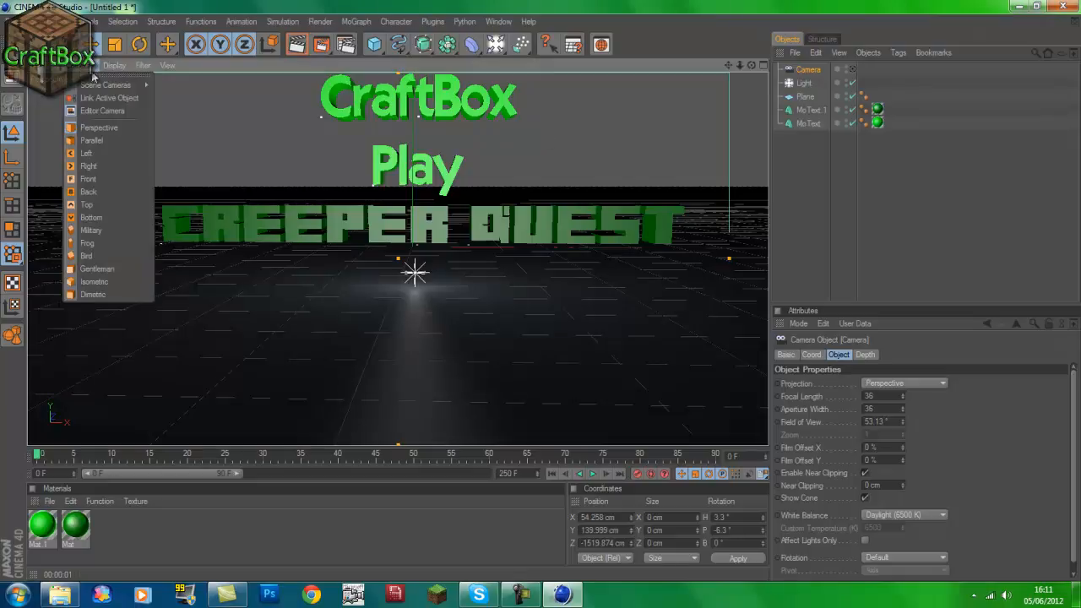
click(168, 85)
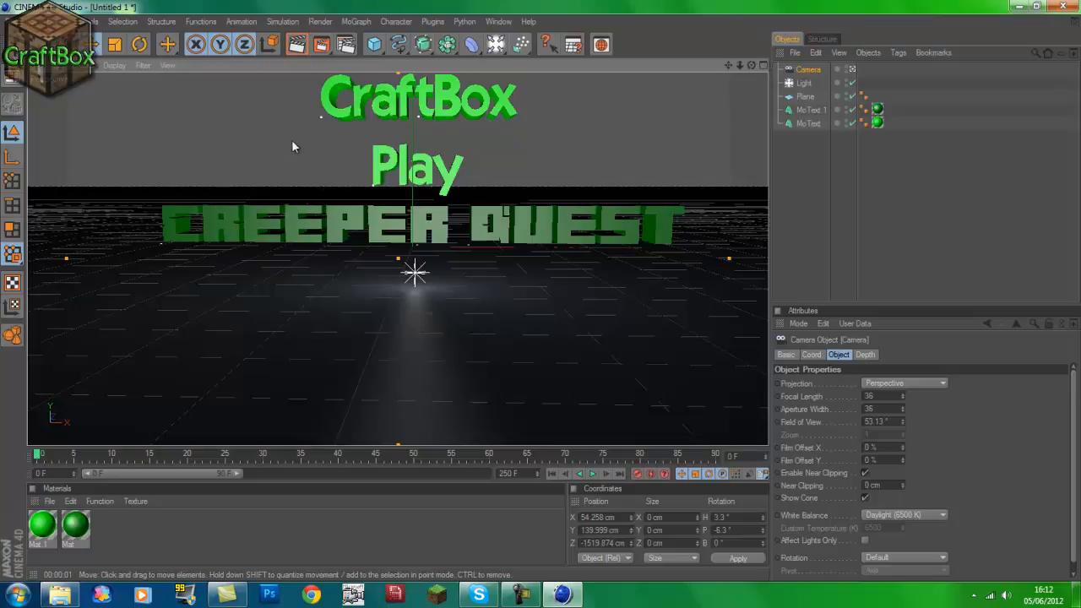
Keyframe the camera rotation at frame 0 with H 57.4°, P 0.1° and at frame 30 with H 38.2°, P -0.5°.
drag(751, 65, 545, 302)
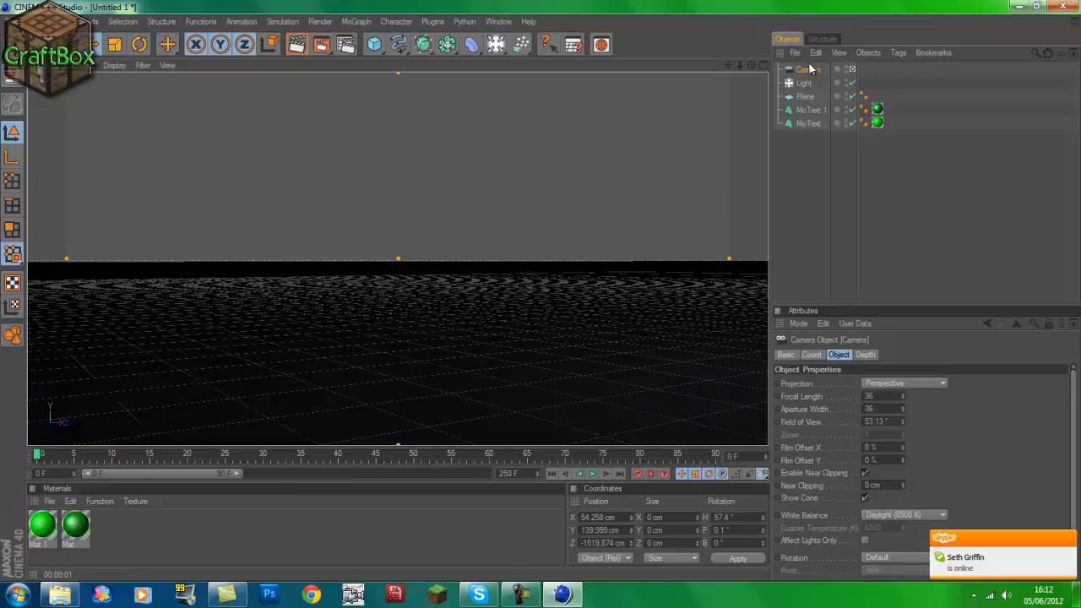
click(638, 478)
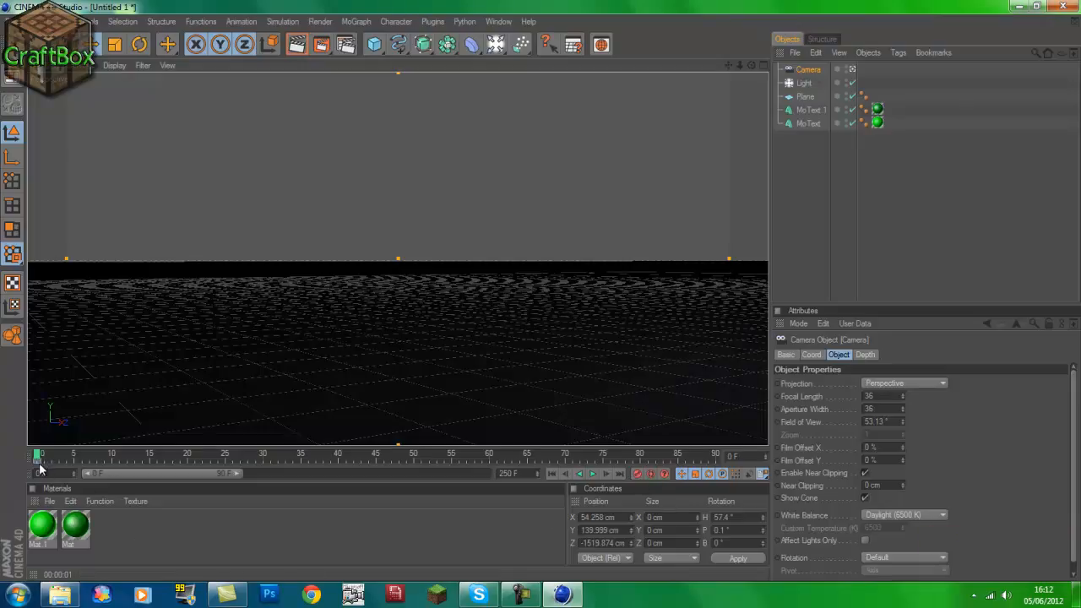
drag(37, 460, 152, 470)
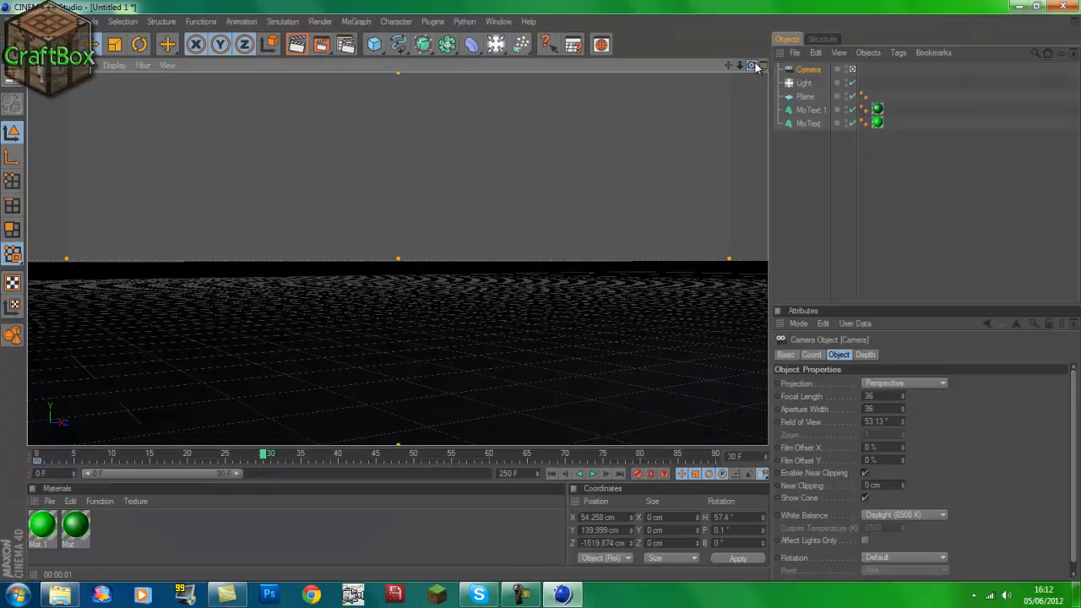
drag(751, 65, 540, 296)
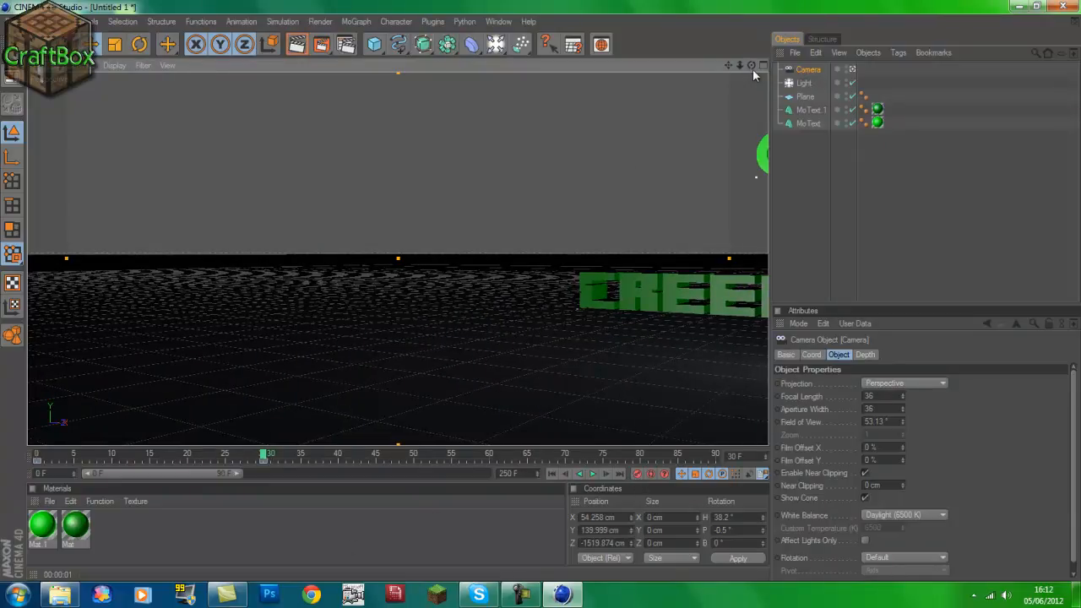
Keyframe the camera facing the titles at frame 60 with H 4.9°, P 2.6° and at frame 75 with H 1.2°, P 0.8°.
drag(267, 456, 490, 454)
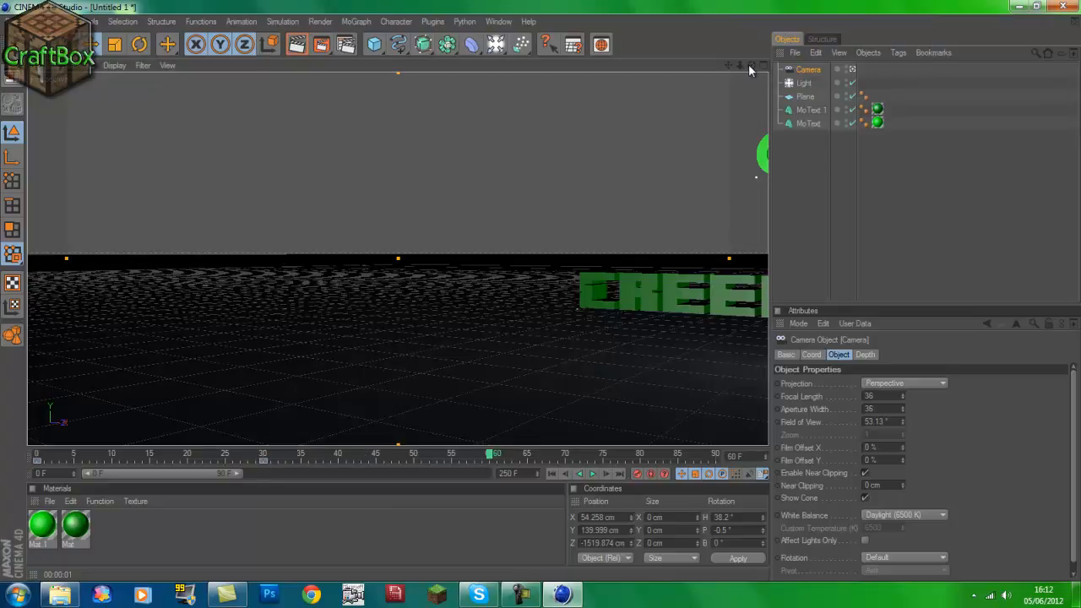
drag(748, 65, 540, 297)
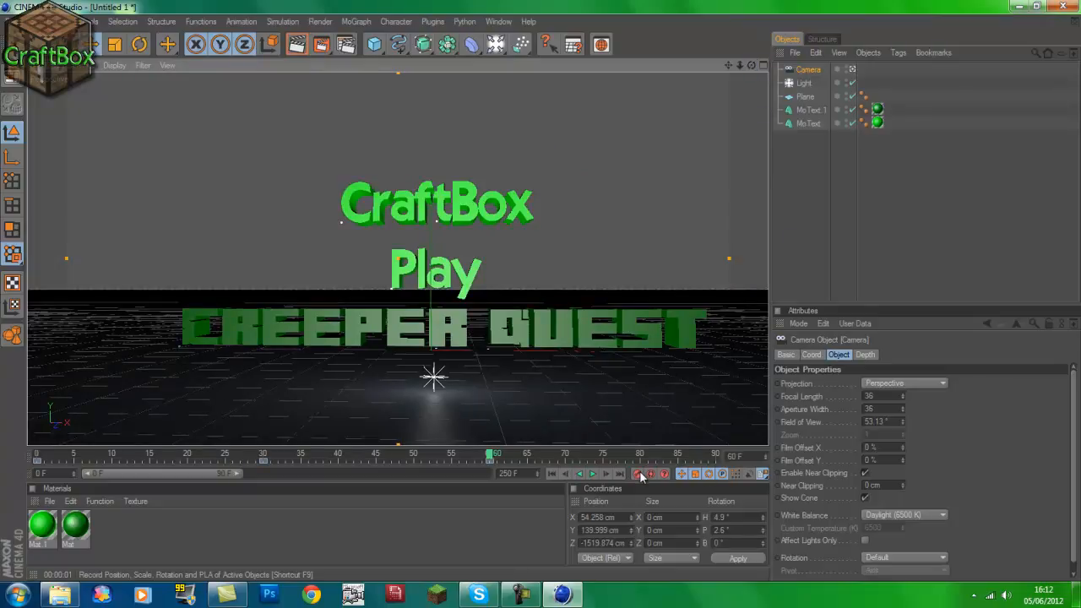
drag(492, 458, 545, 465)
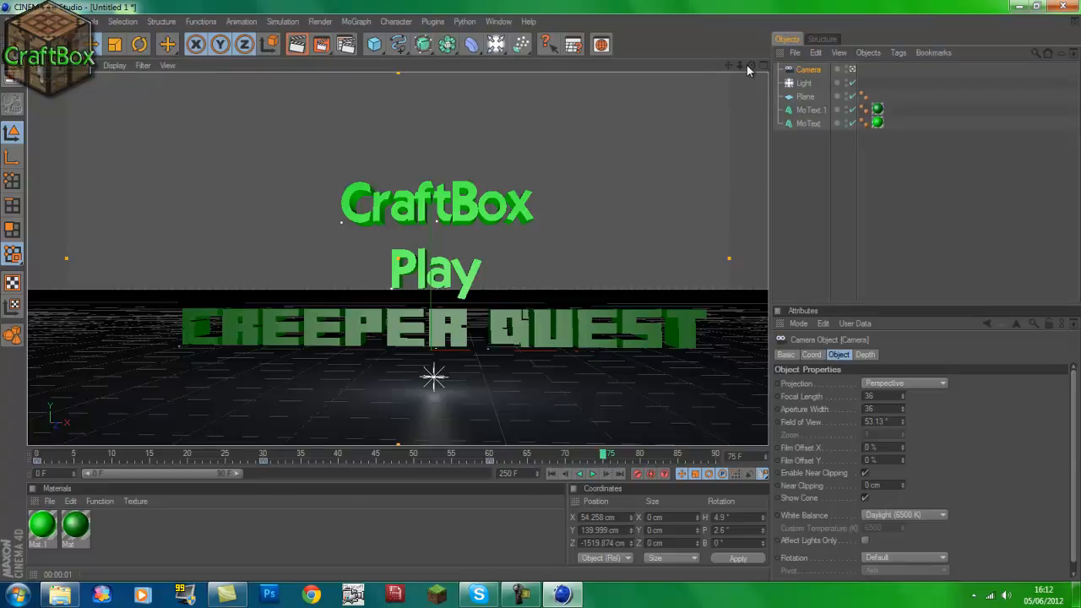
drag(750, 65, 540, 295)
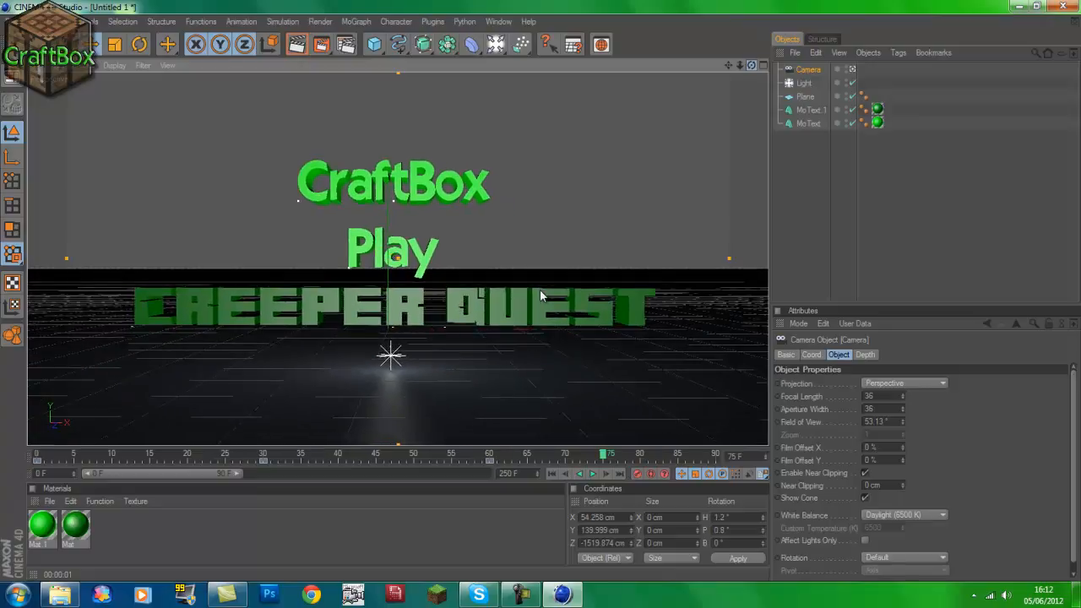
click(638, 474)
Pull the camera back to about Z -1809 cm at frame 105 and record a keyframe there.
scroll(493, 378, down, 4)
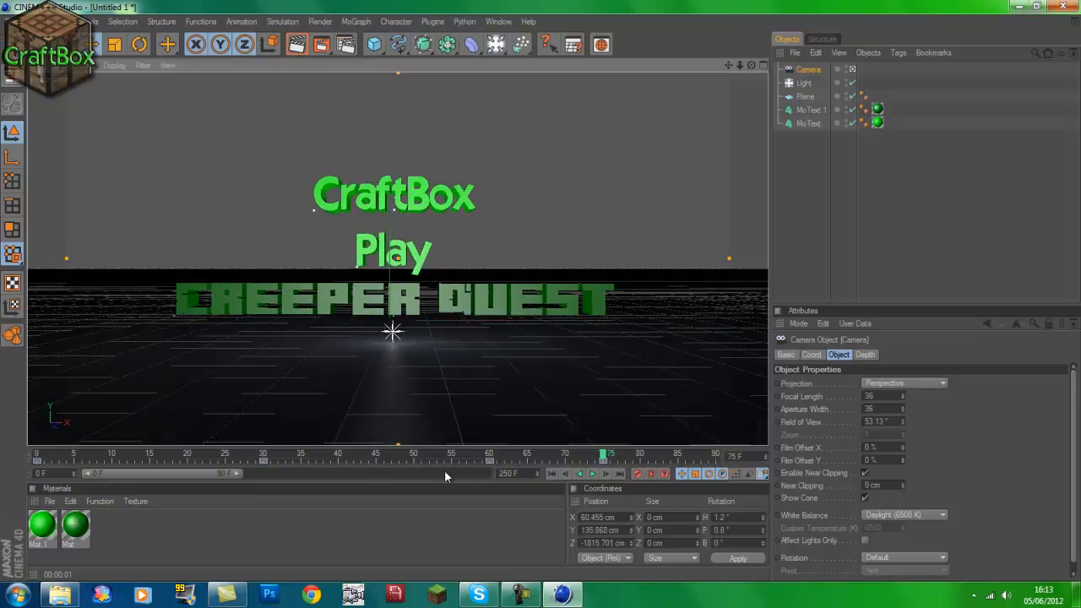
drag(216, 474, 309, 485)
drag(157, 459, 241, 463)
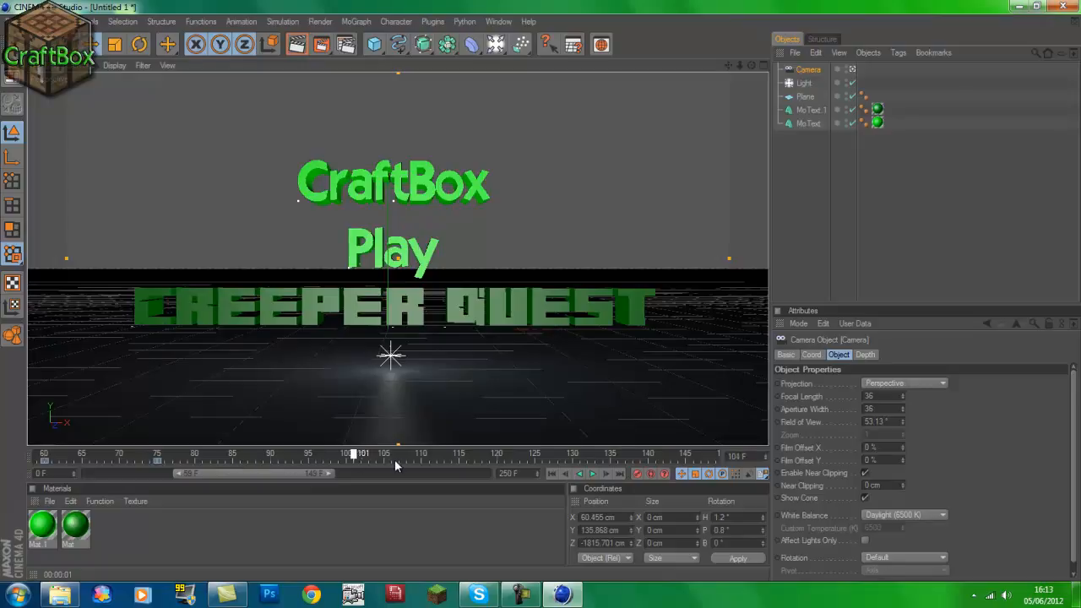
drag(394, 459, 384, 460)
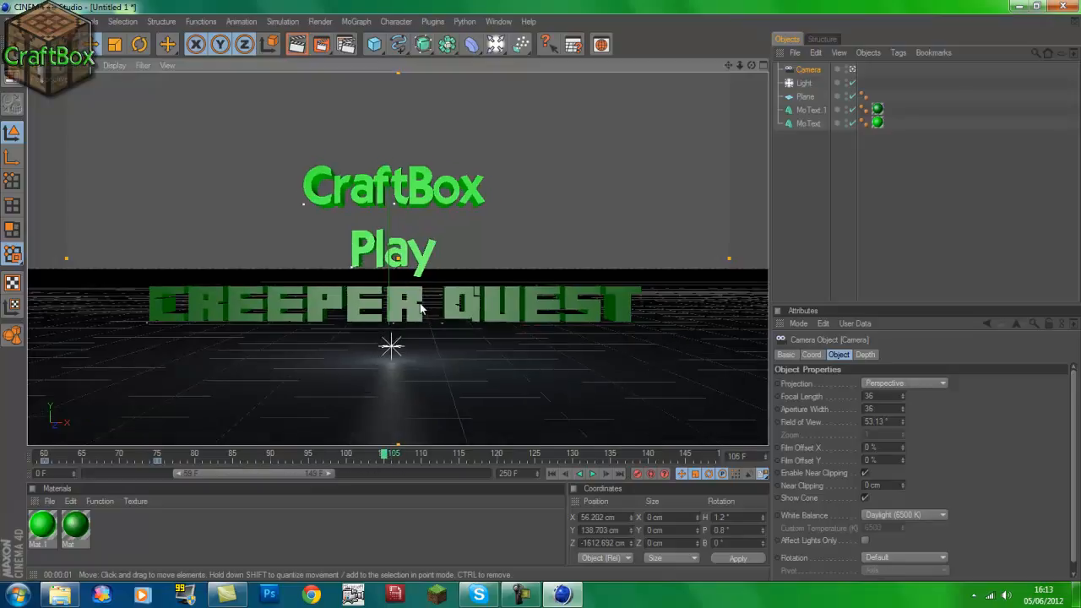
scroll(421, 309, down, 2)
scroll(517, 418, up, 1)
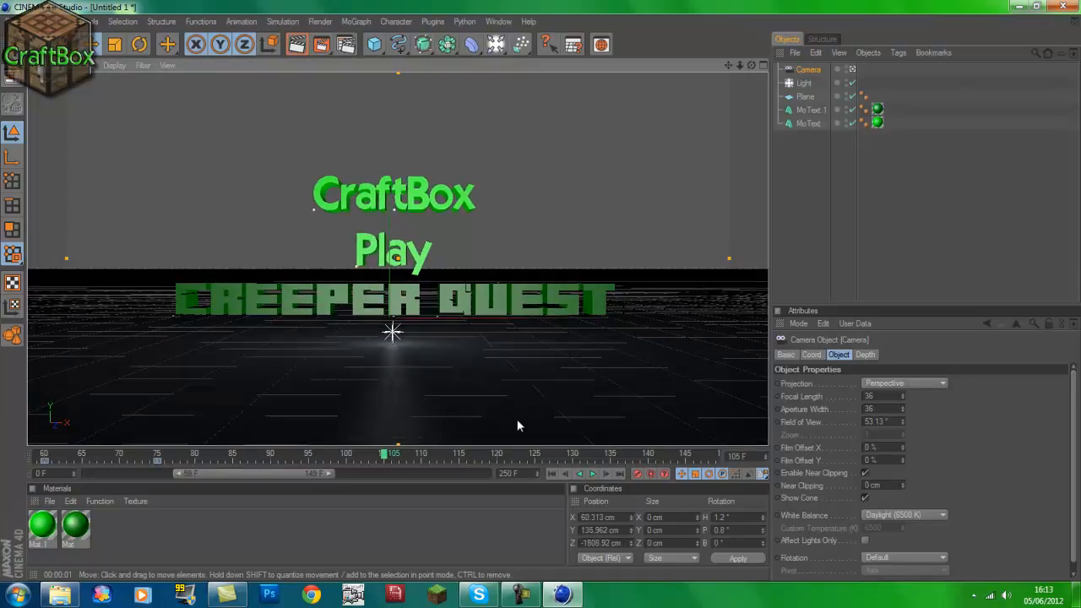
click(637, 476)
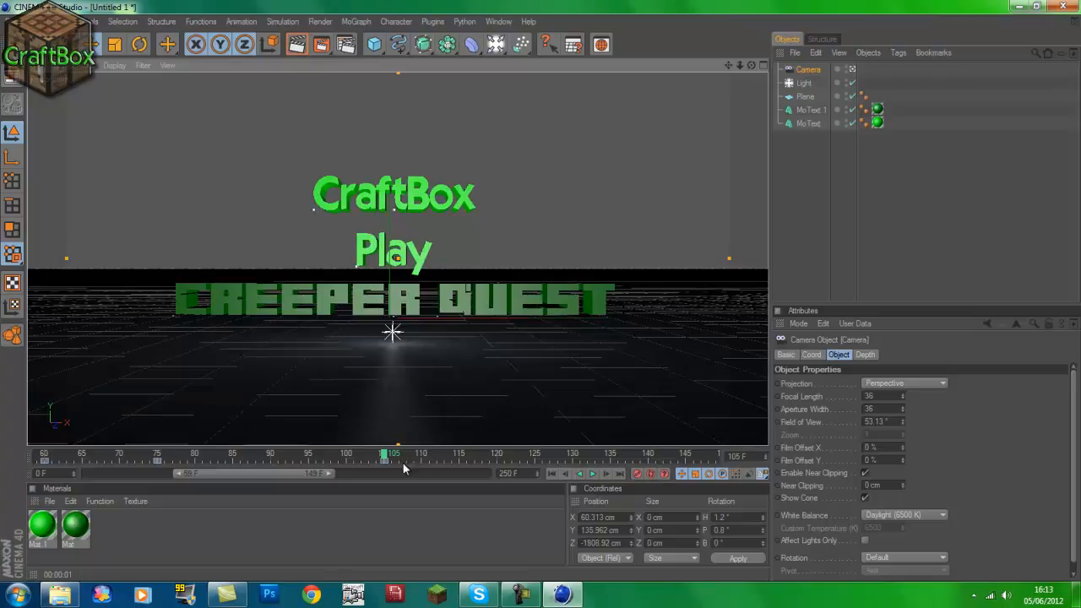
Pull the camera farther back to about Z -2347 cm at frame 130 and record a keyframe.
drag(388, 457, 572, 457)
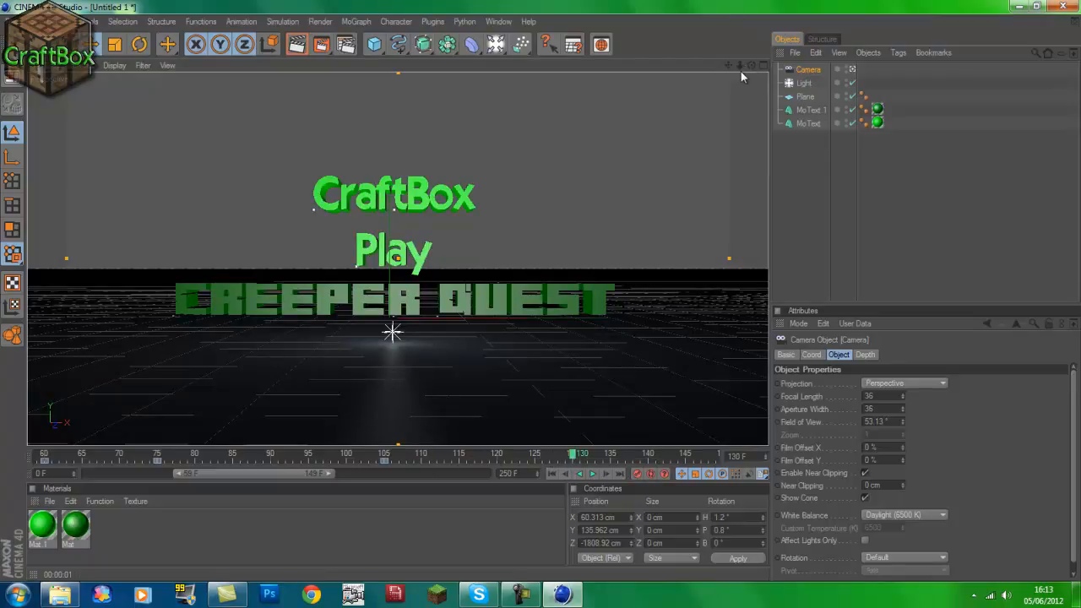
scroll(541, 295, down, 2)
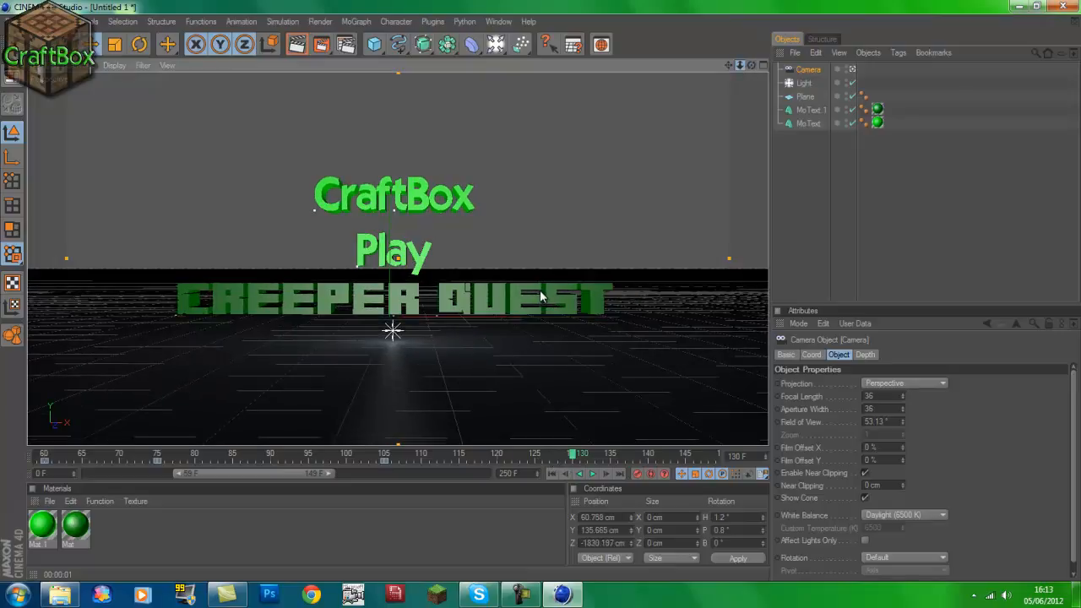
scroll(541, 296, up, 1)
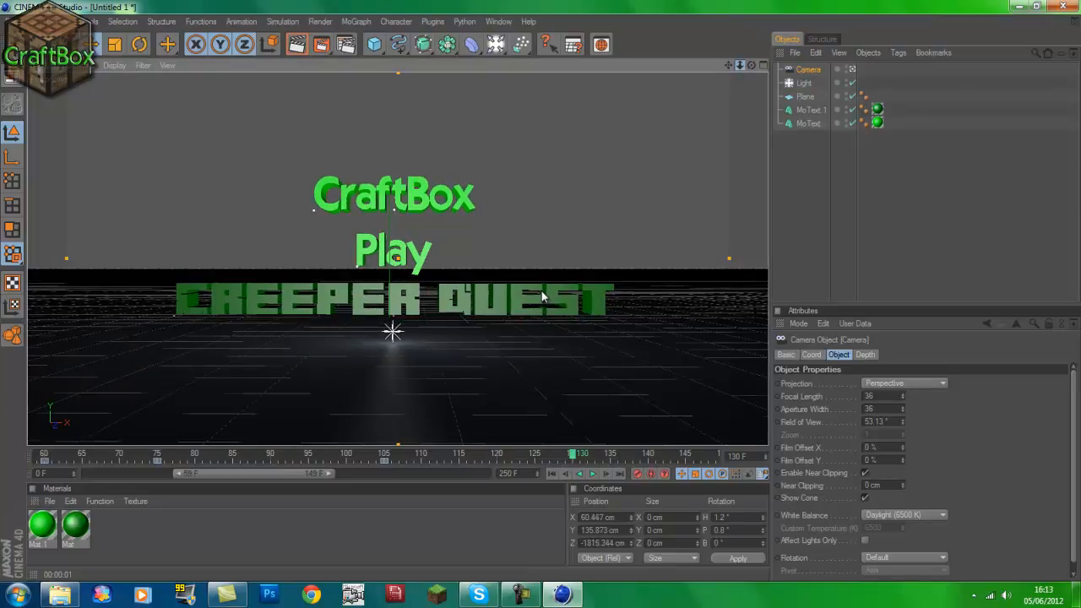
scroll(531, 246, down, 5)
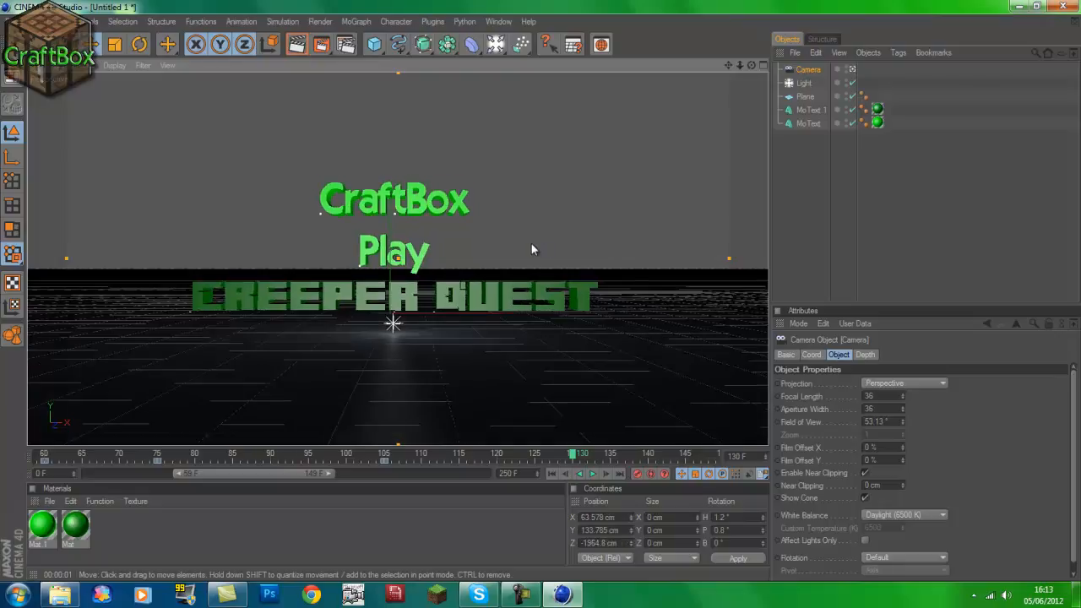
scroll(531, 247, down, 2)
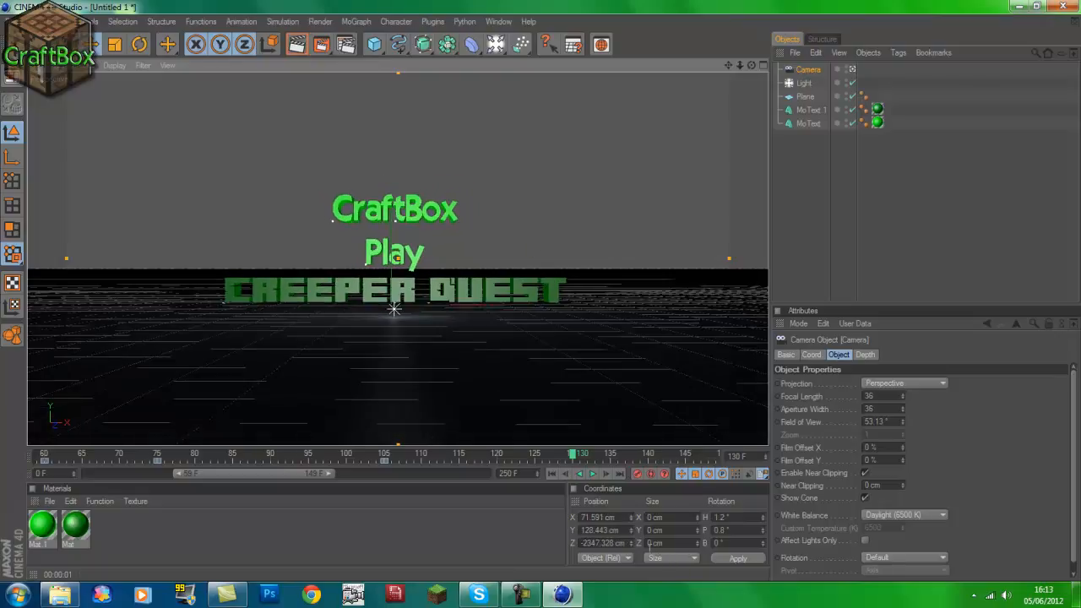
click(637, 474)
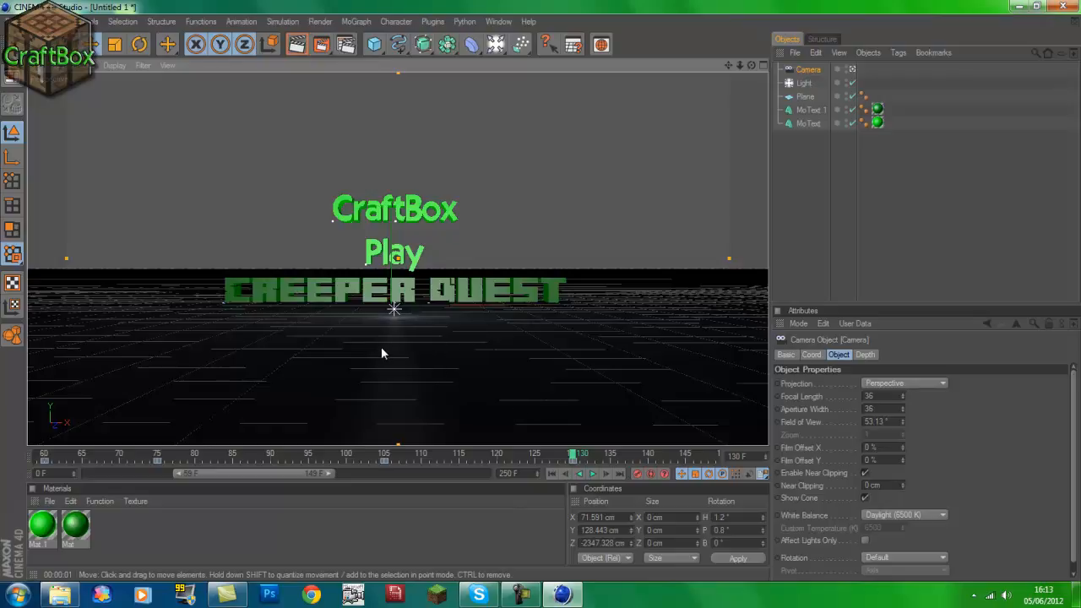
Record a camera keyframe at frame 150 that holds the position at about Z -2347 cm.
scroll(381, 348, up, 1)
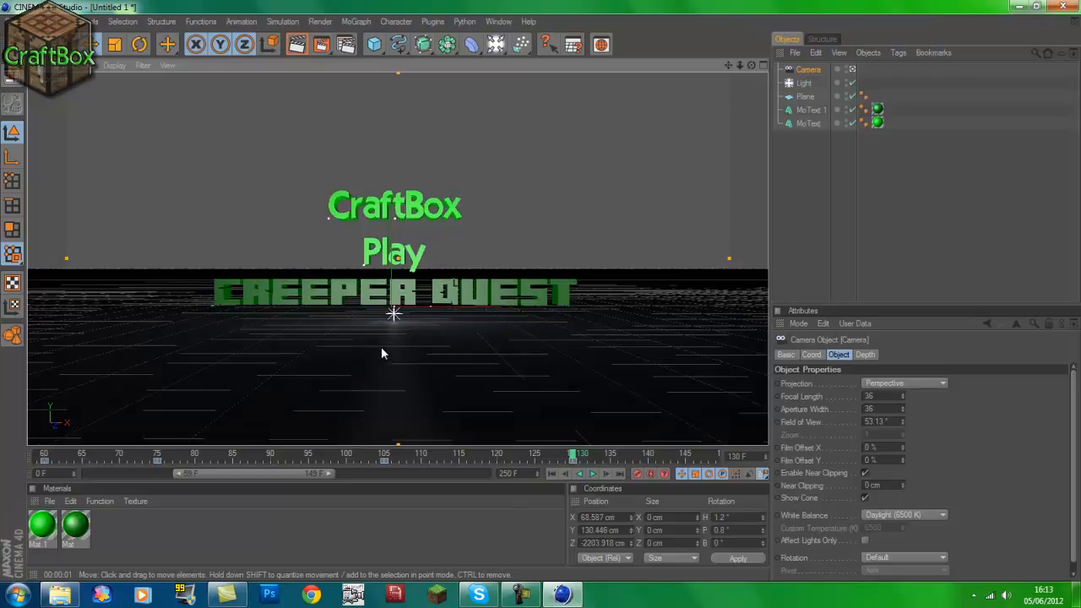
scroll(381, 348, up, 3)
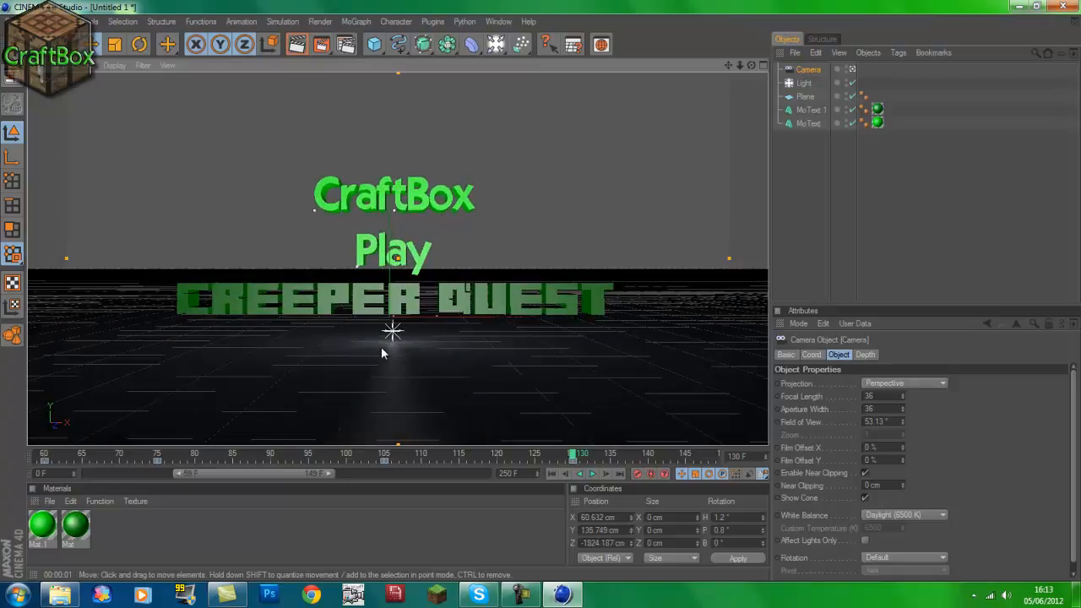
drag(577, 457, 709, 456)
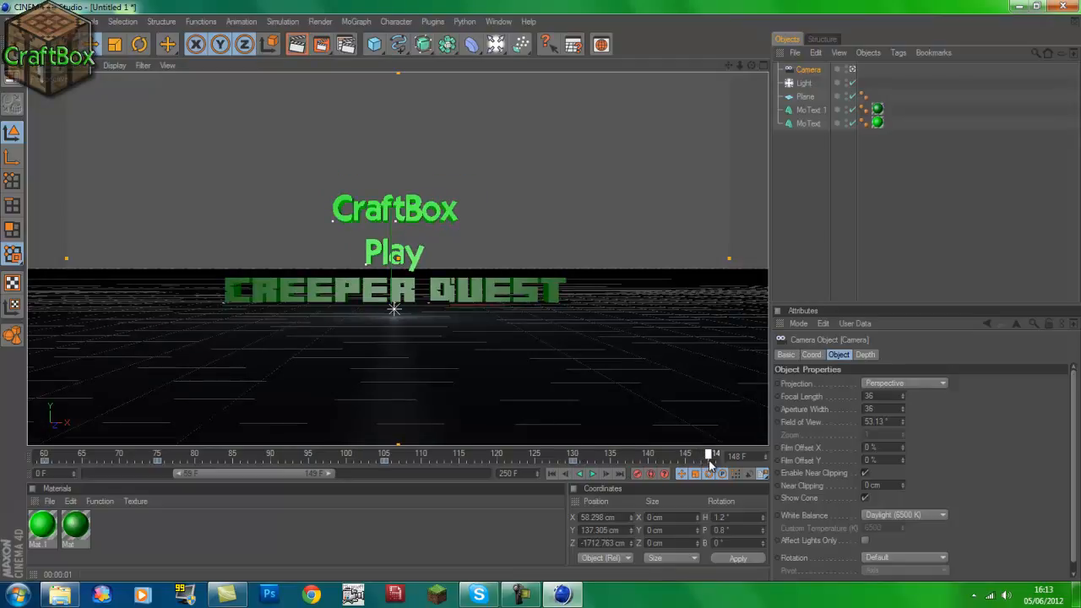
drag(272, 475, 311, 478)
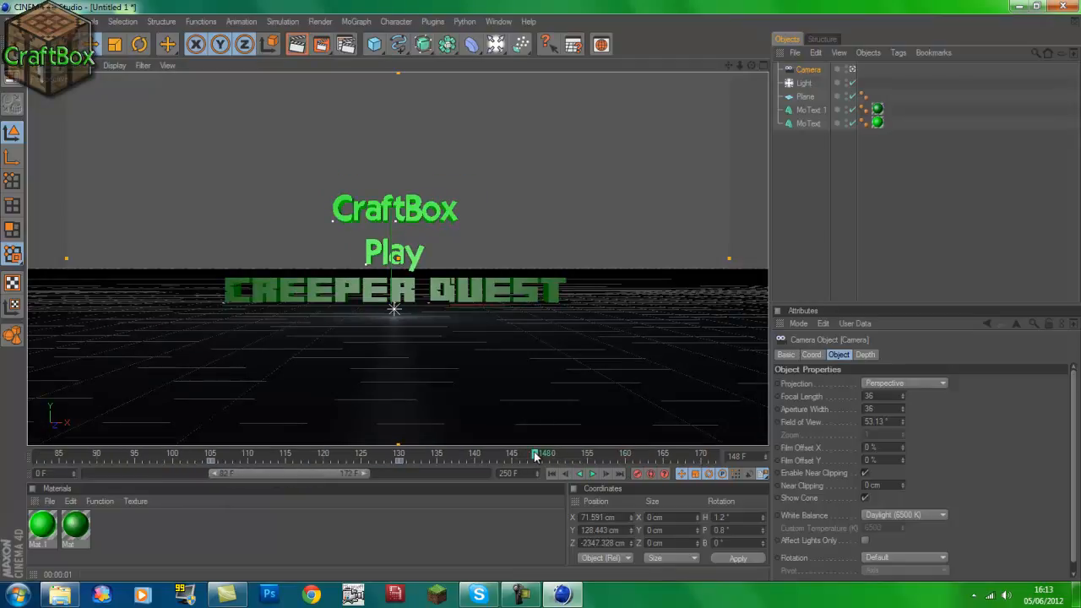
drag(539, 456, 549, 455)
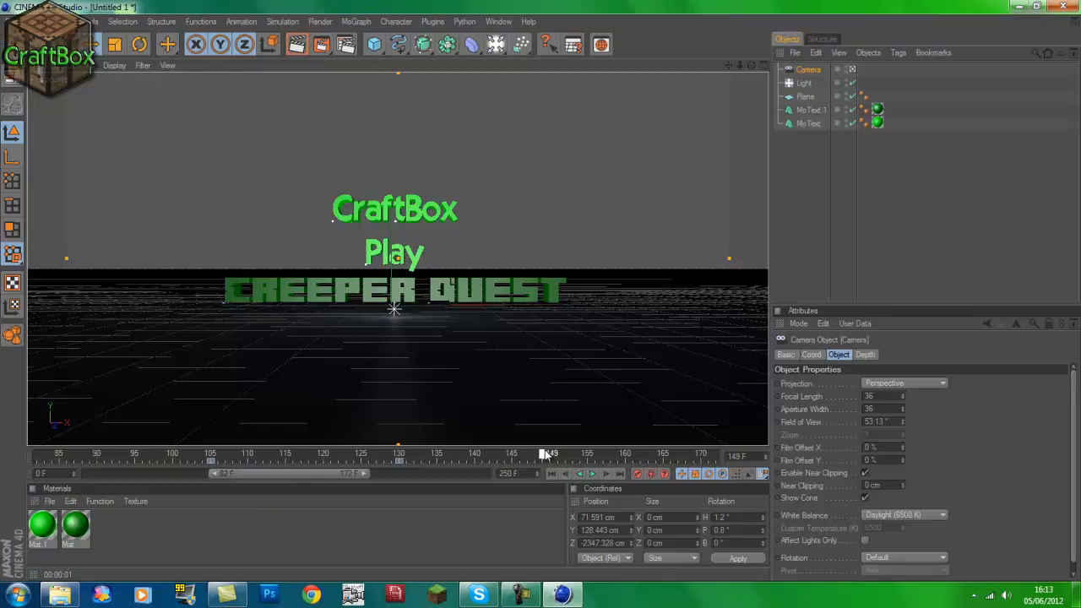
click(638, 475)
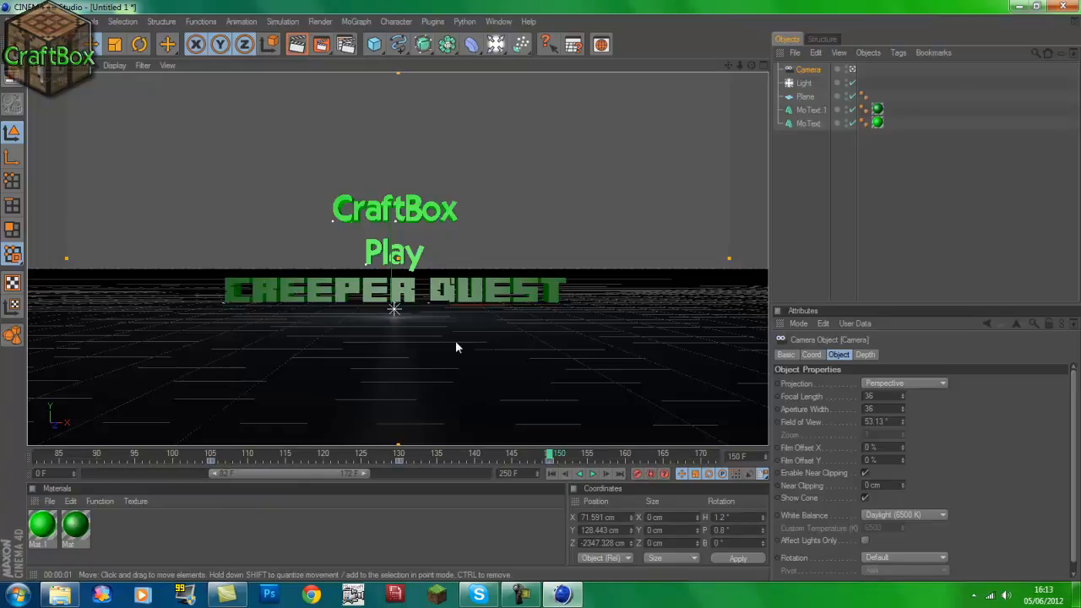
Move the camera in toward the titles to about Z -1102 cm at frame 170 and record a keyframe.
scroll(455, 340, up, 8)
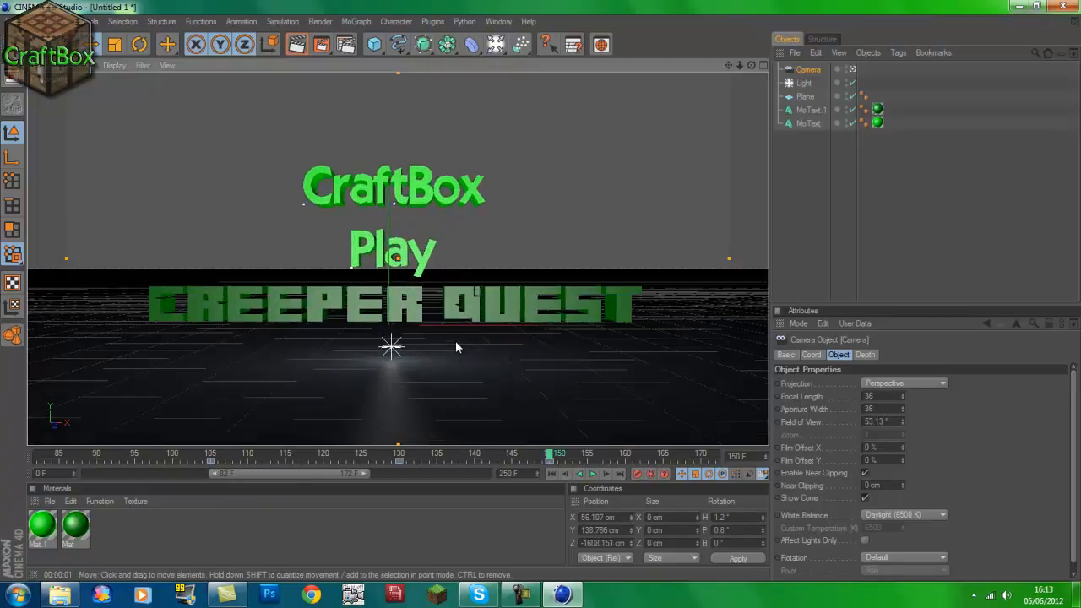
click(624, 456)
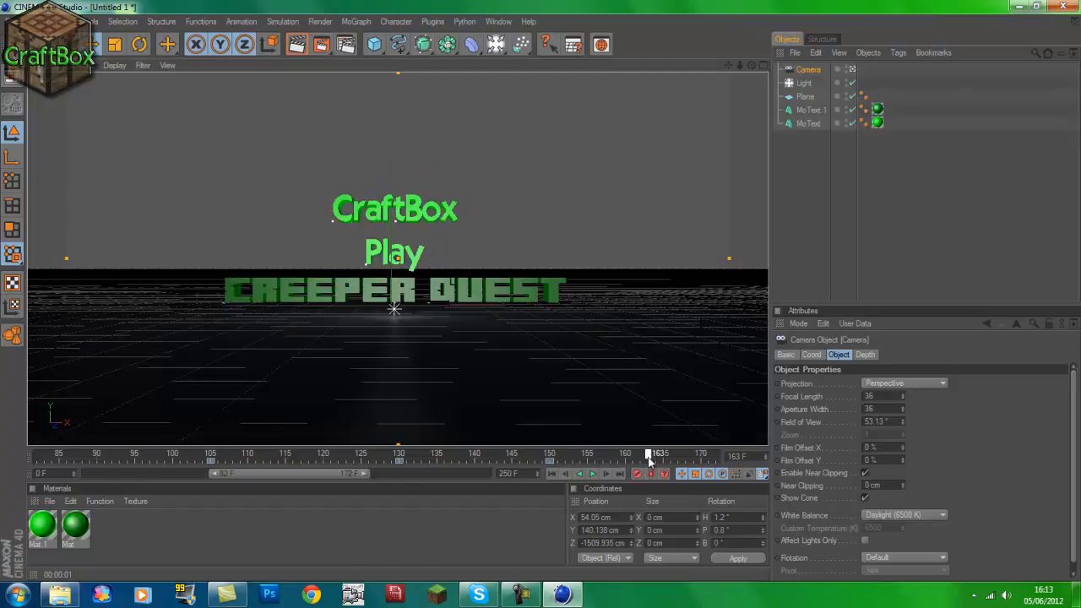
drag(650, 459, 700, 463)
scroll(457, 335, up, 3)
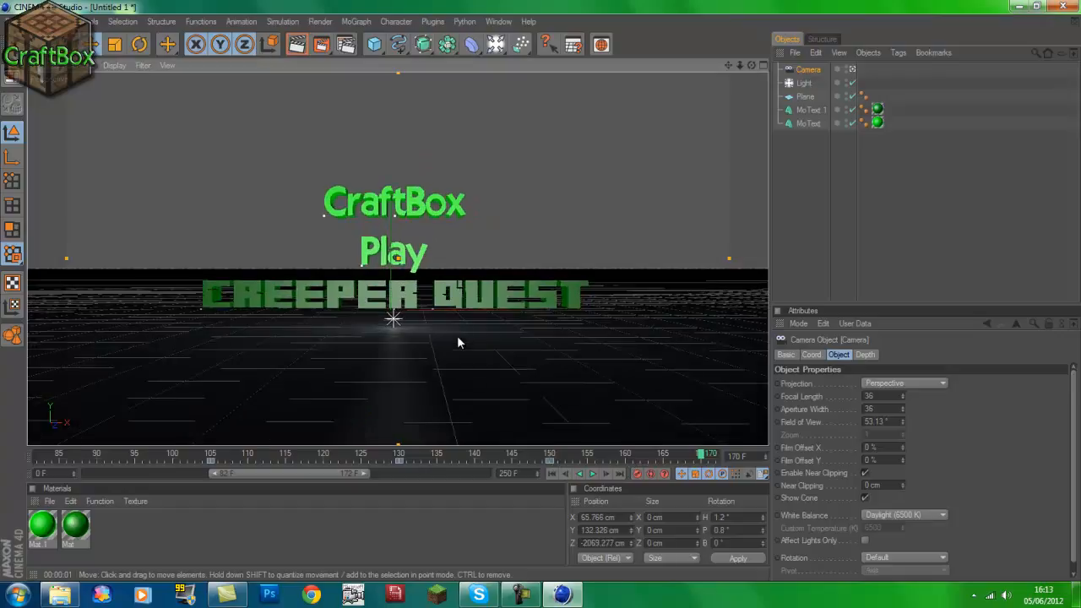
scroll(456, 337, up, 2)
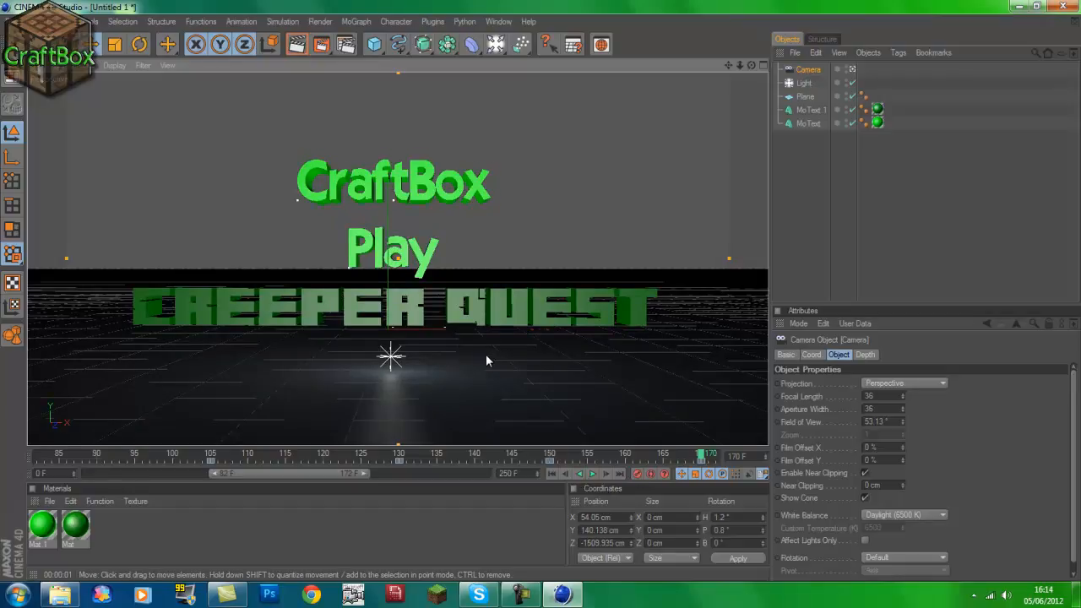
scroll(485, 354, up, 2)
scroll(485, 360, up, 2)
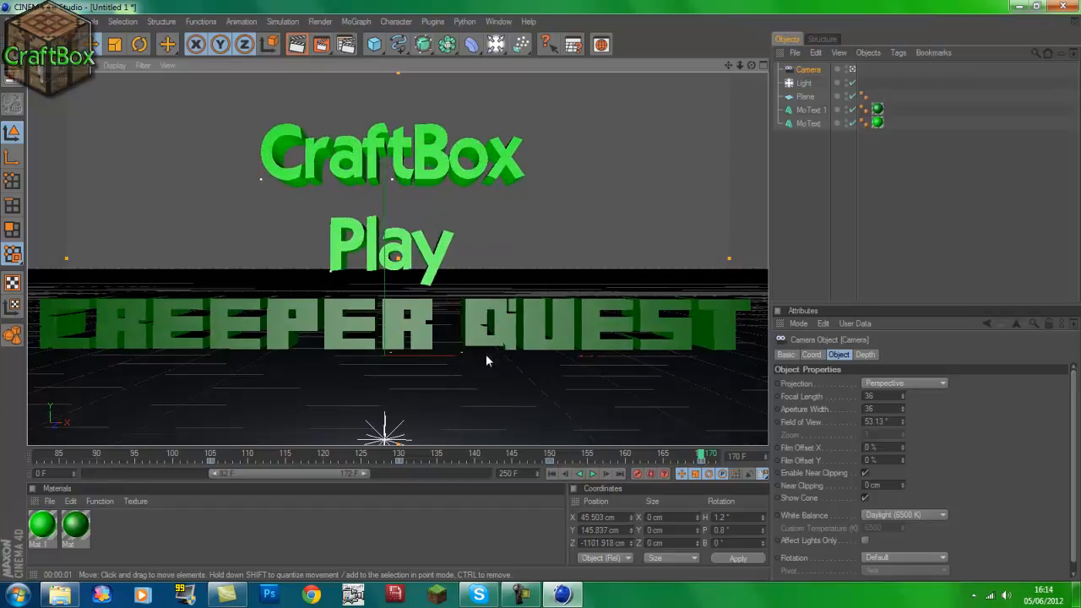
scroll(485, 360, up, 3)
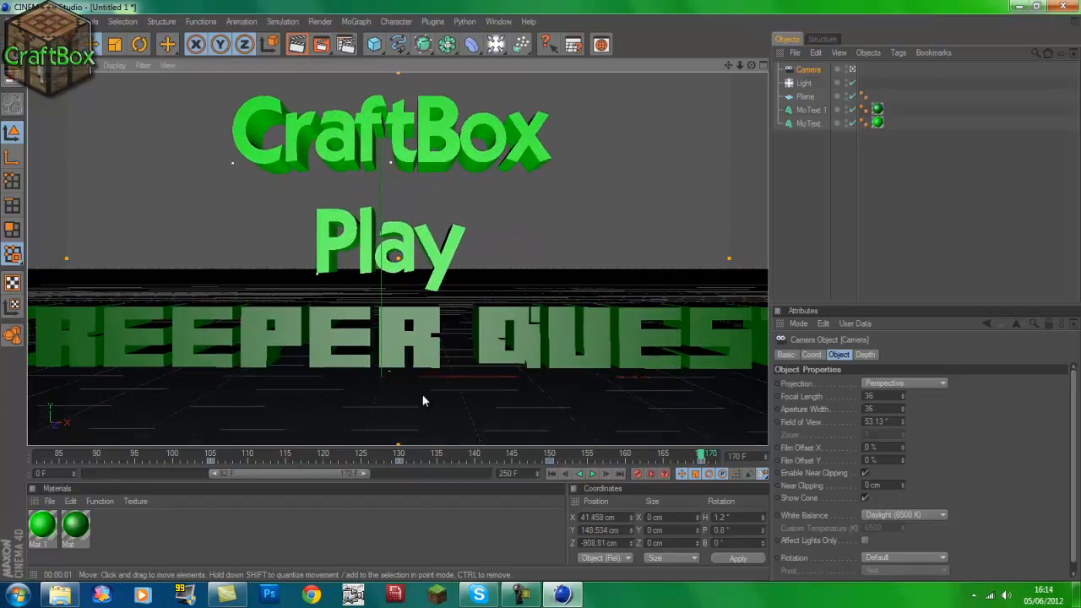
Keyframe the camera at about Z -1102 cm at frame 180 and closer to the titles at about Z -549 cm at frame 190.
drag(322, 473, 423, 488)
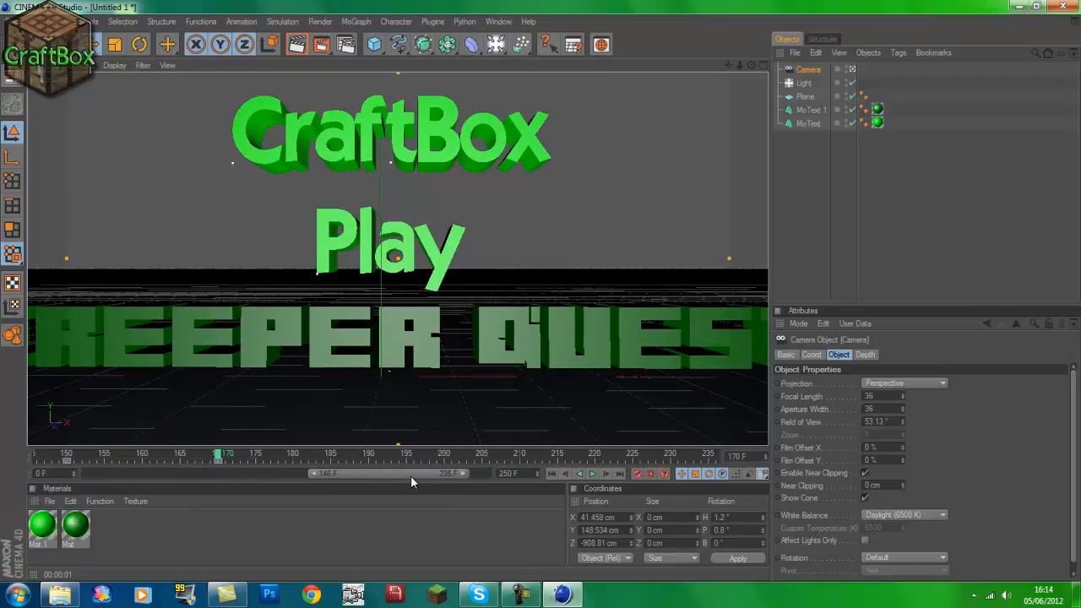
drag(218, 456, 294, 456)
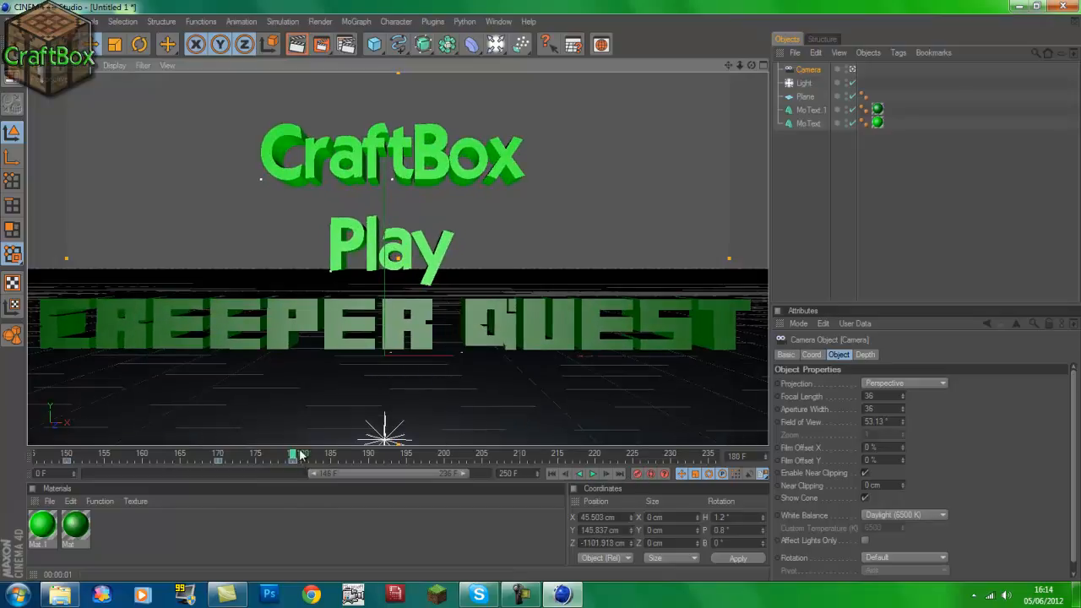
scroll(344, 436, up, 6)
drag(293, 456, 372, 453)
scroll(379, 441, up, 5)
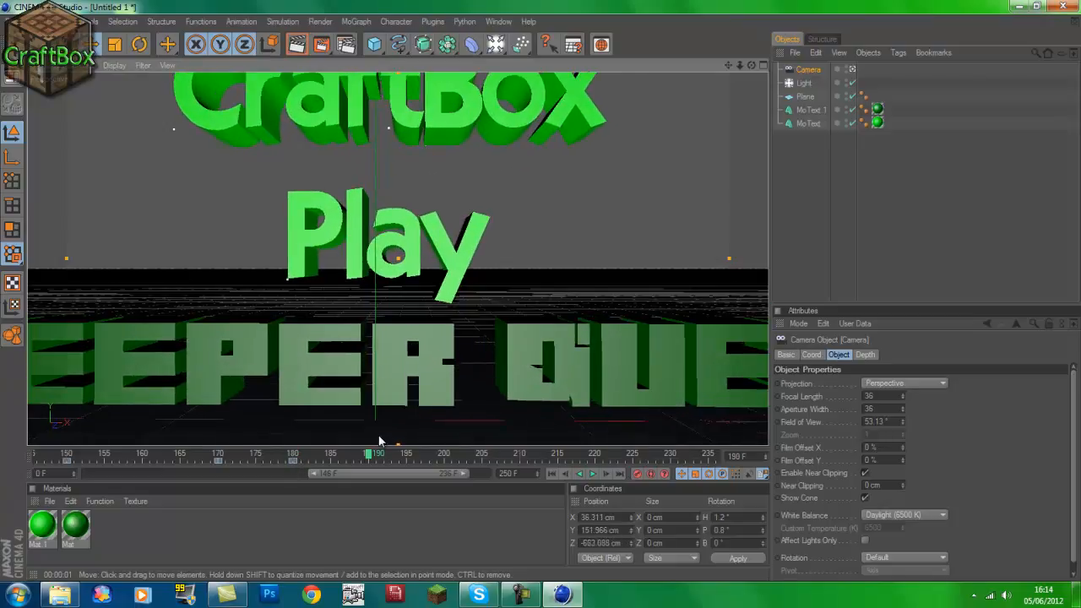
scroll(379, 441, up, 3)
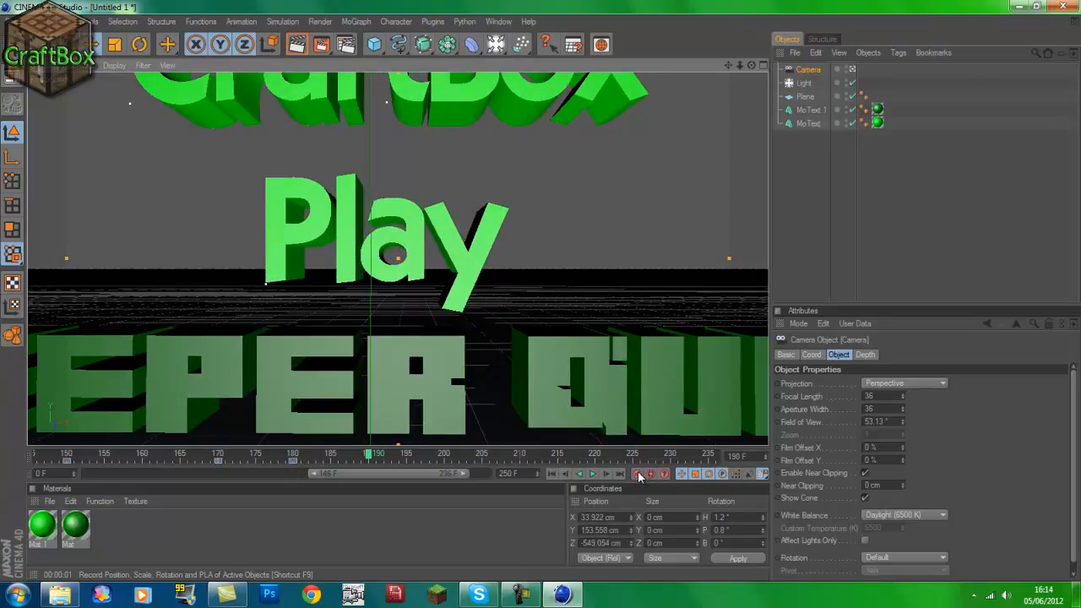
Move the camera close to the word Play at about Z -148 cm at frame 200 and record a keyframe.
scroll(385, 390, up, 5)
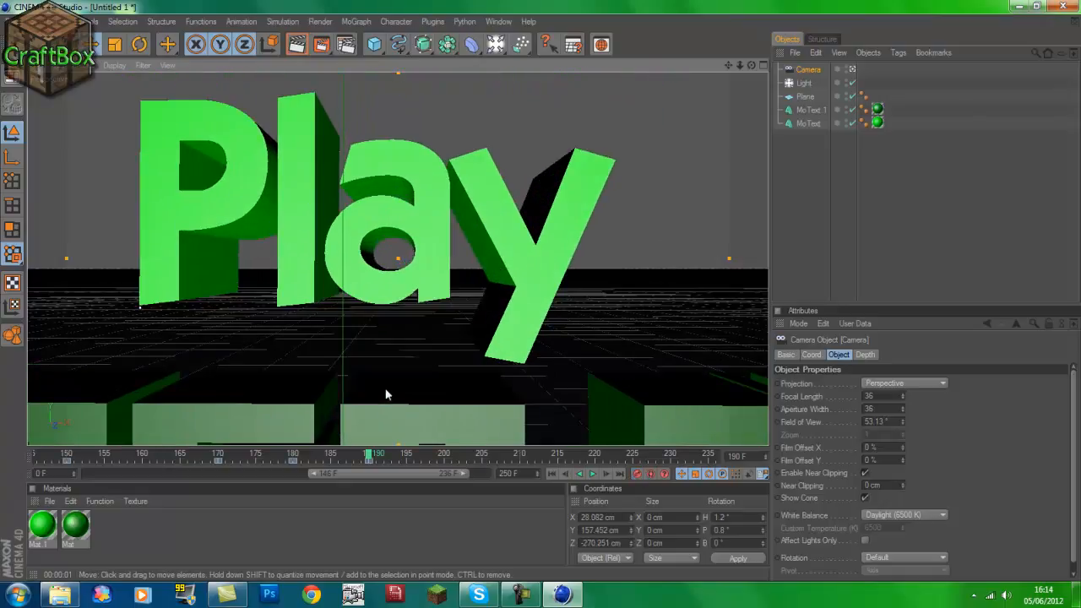
drag(372, 454, 441, 457)
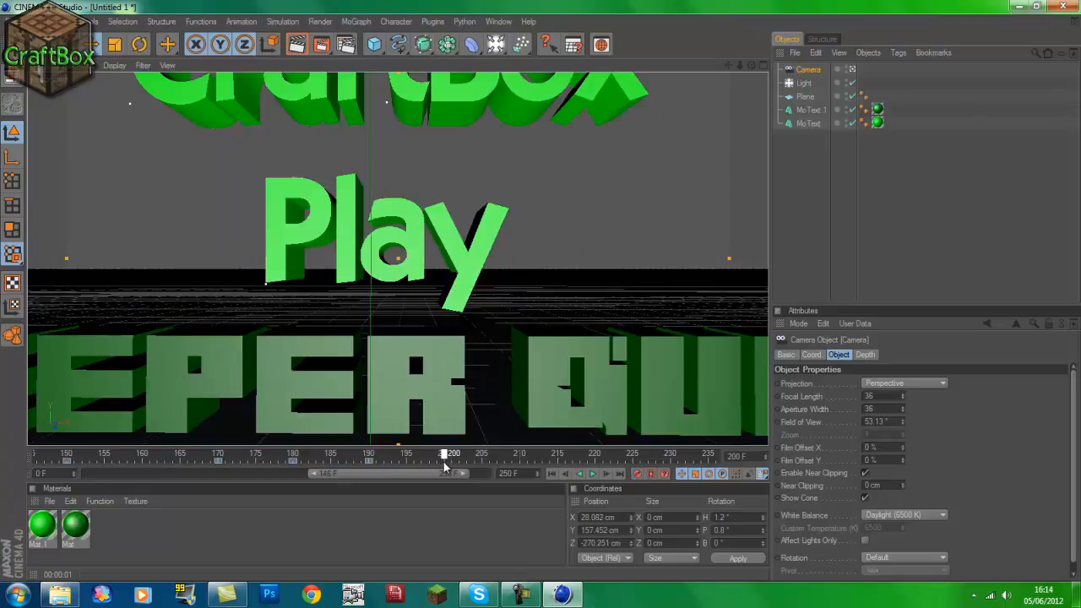
scroll(438, 379, up, 5)
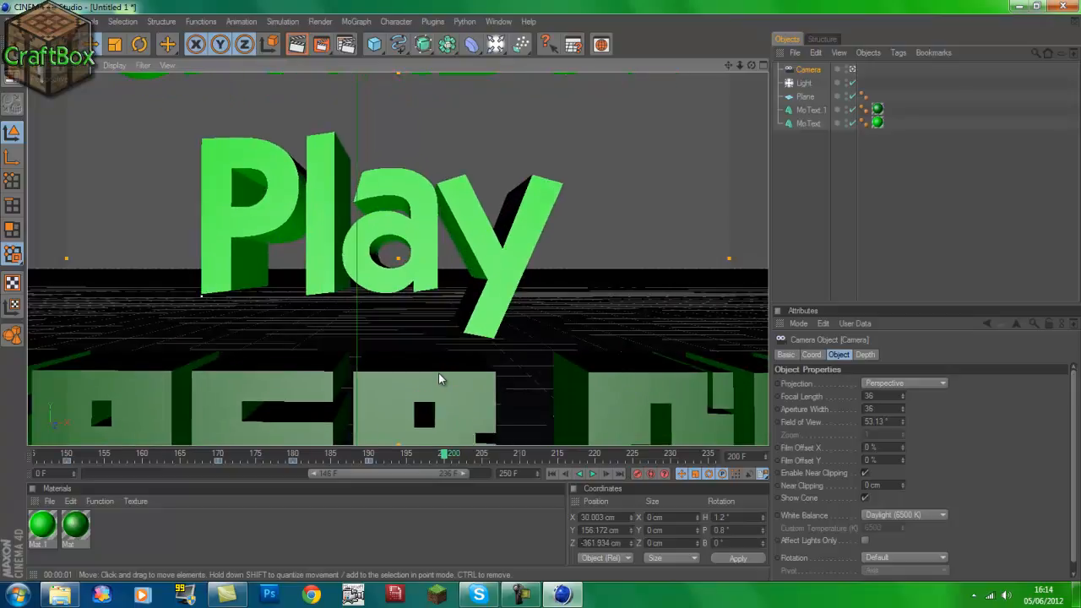
scroll(439, 379, up, 2)
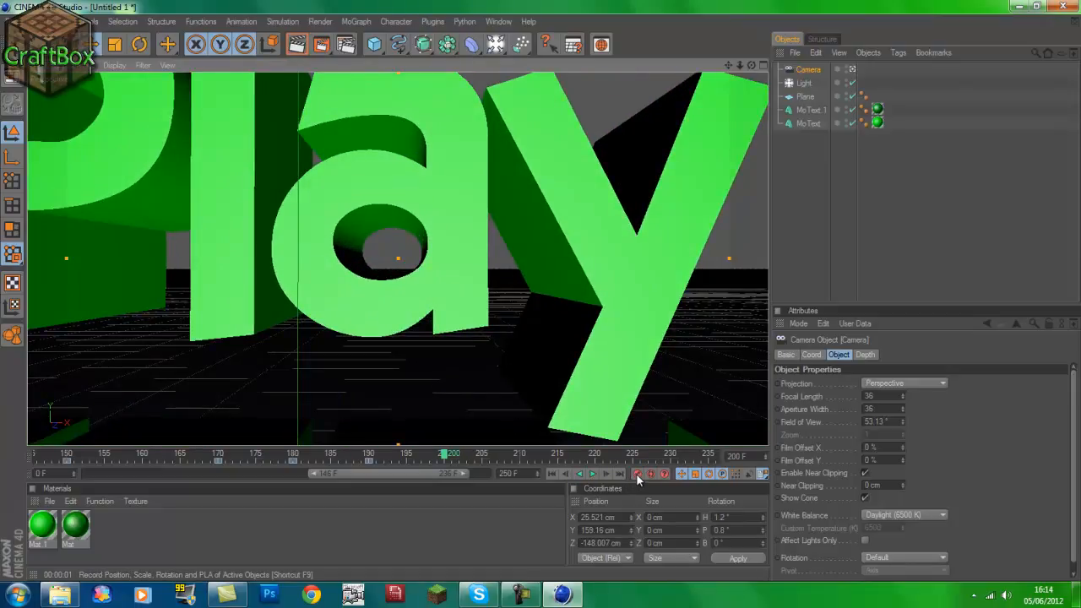
click(637, 477)
Push the camera through the hole of the letter a in Play to about Z 35 cm at frame 210 and record a keyframe.
click(544, 458)
click(537, 454)
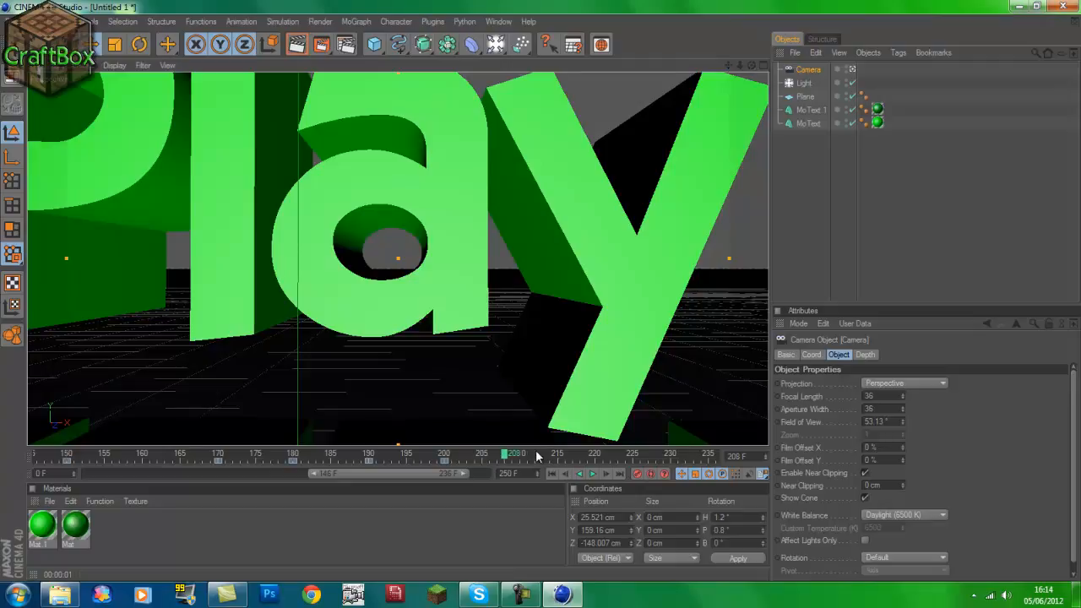
scroll(537, 457, down, 2)
drag(490, 459, 520, 457)
scroll(546, 195, up, 8)
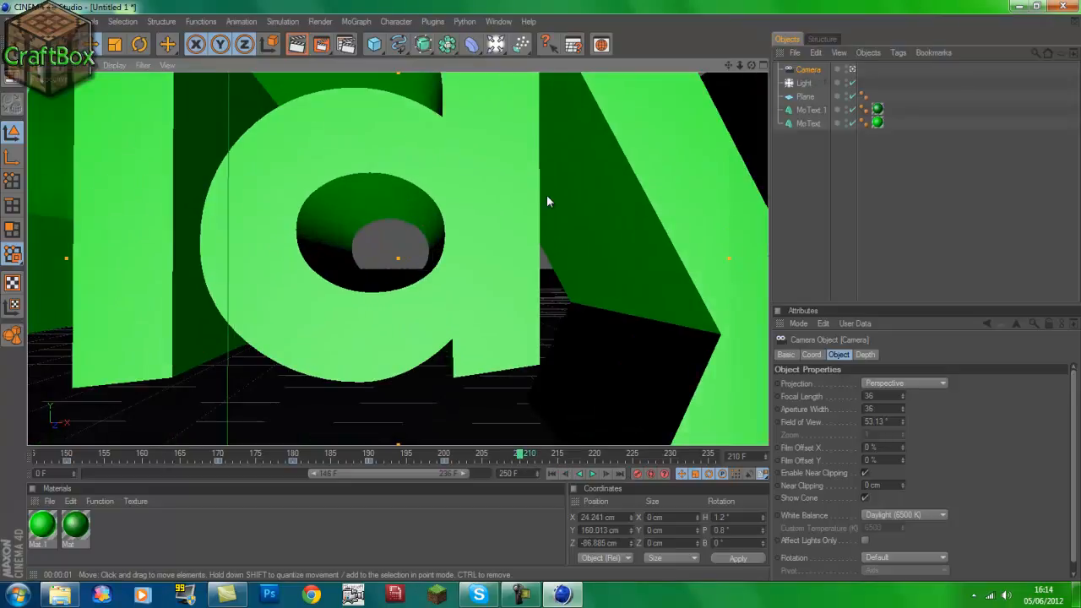
scroll(547, 199, down, 3)
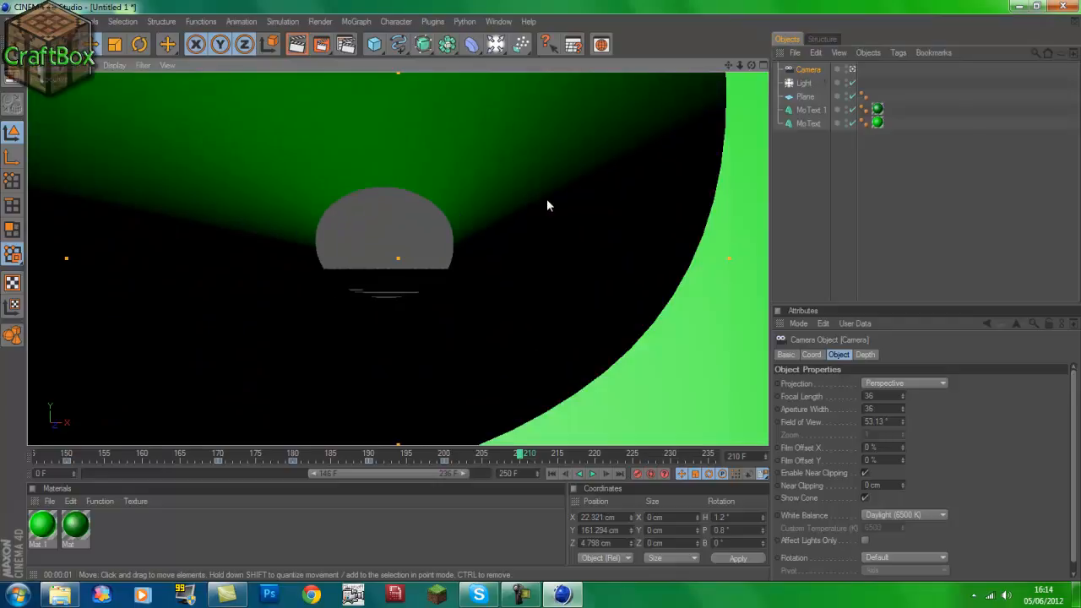
scroll(547, 198, up, 5)
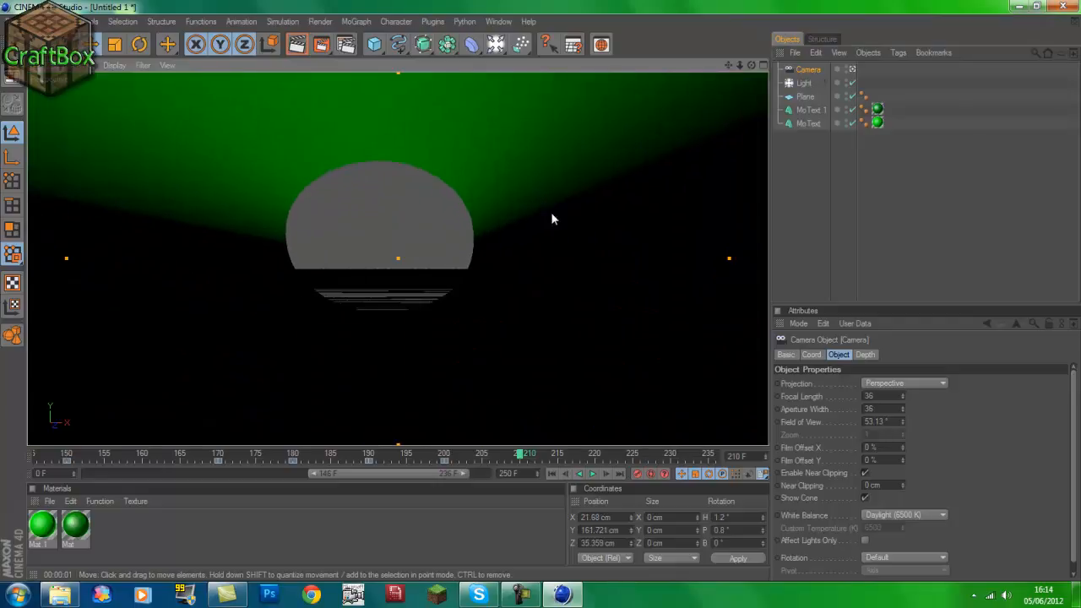
click(638, 475)
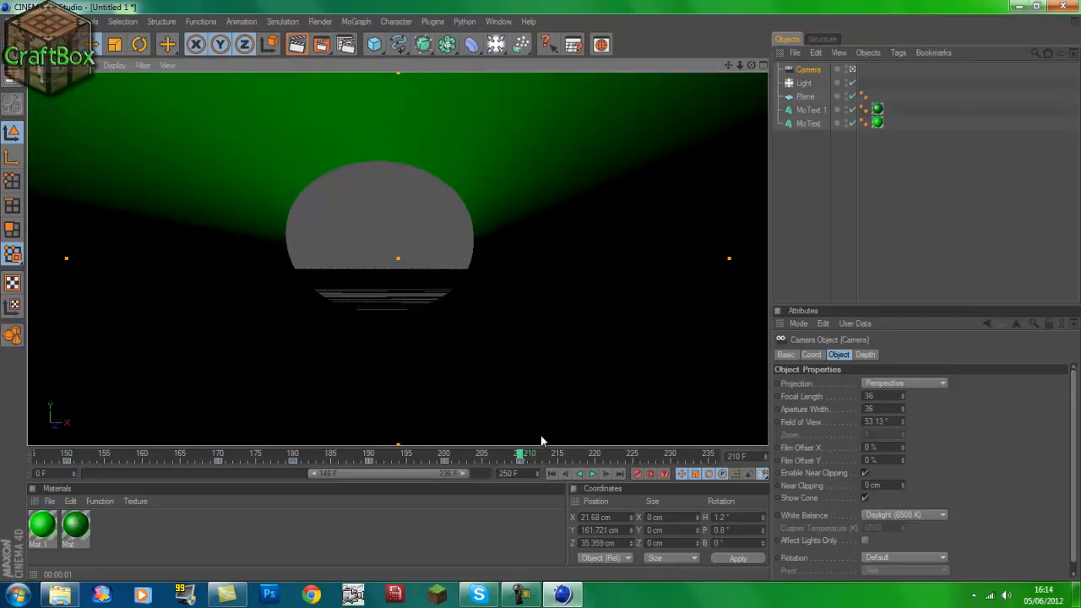
Keyframe the camera beyond the titles at about Z 127 cm at frame 220 and play back the animation.
drag(523, 457, 596, 457)
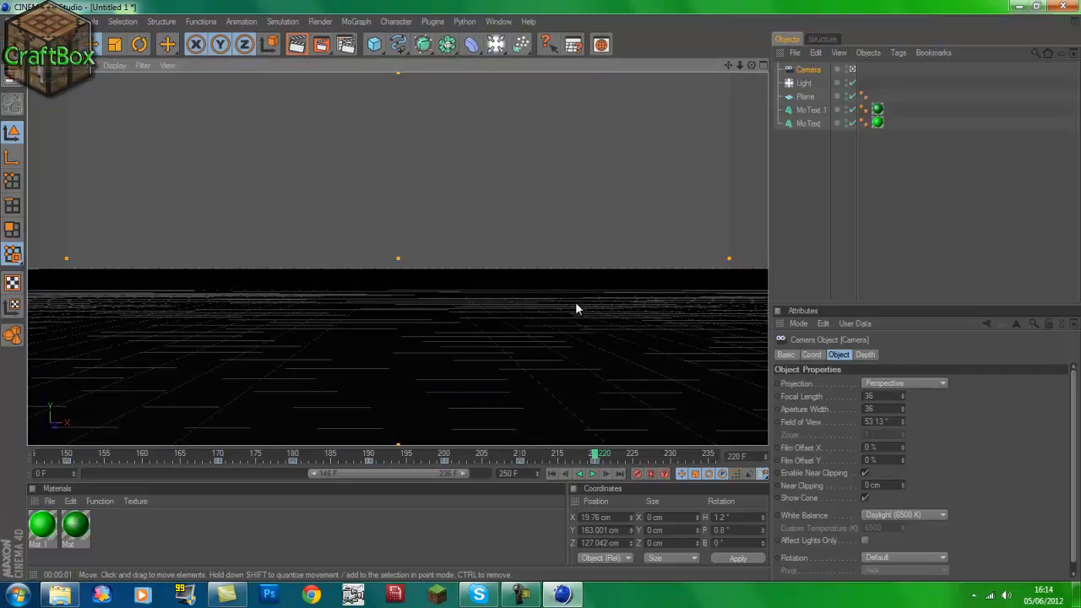
click(593, 475)
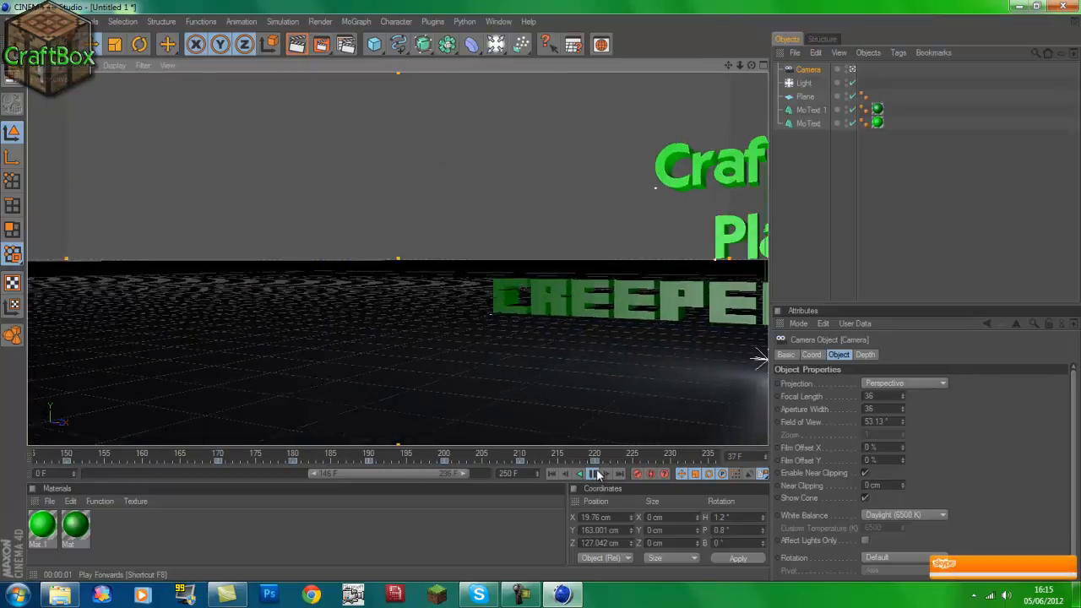
drag(415, 477, 487, 480)
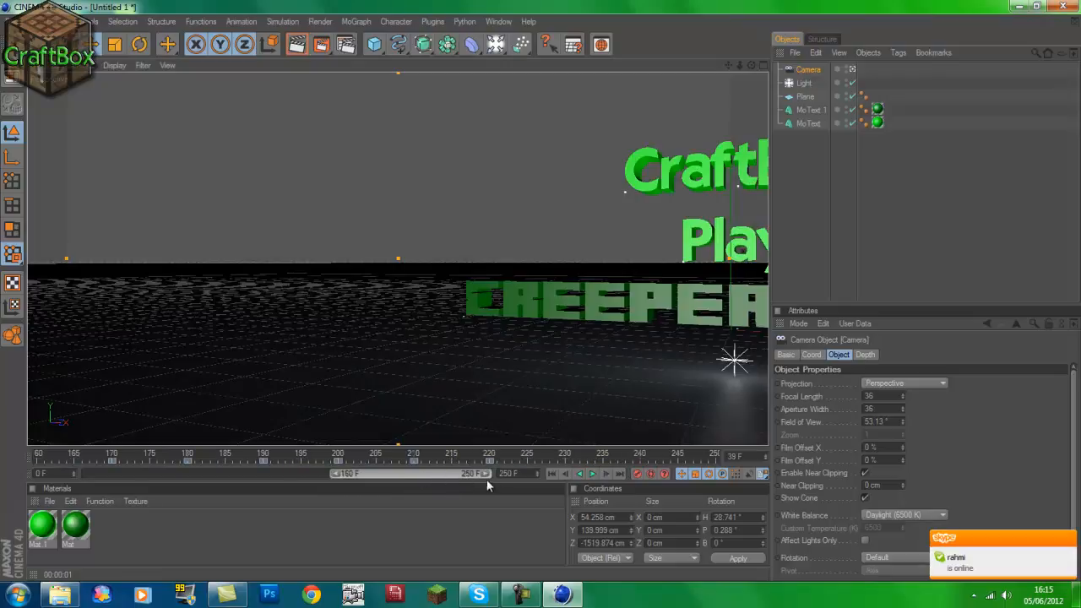
Set the render output to a manual frame range from 0 to 230 and close the render settings.
click(346, 46)
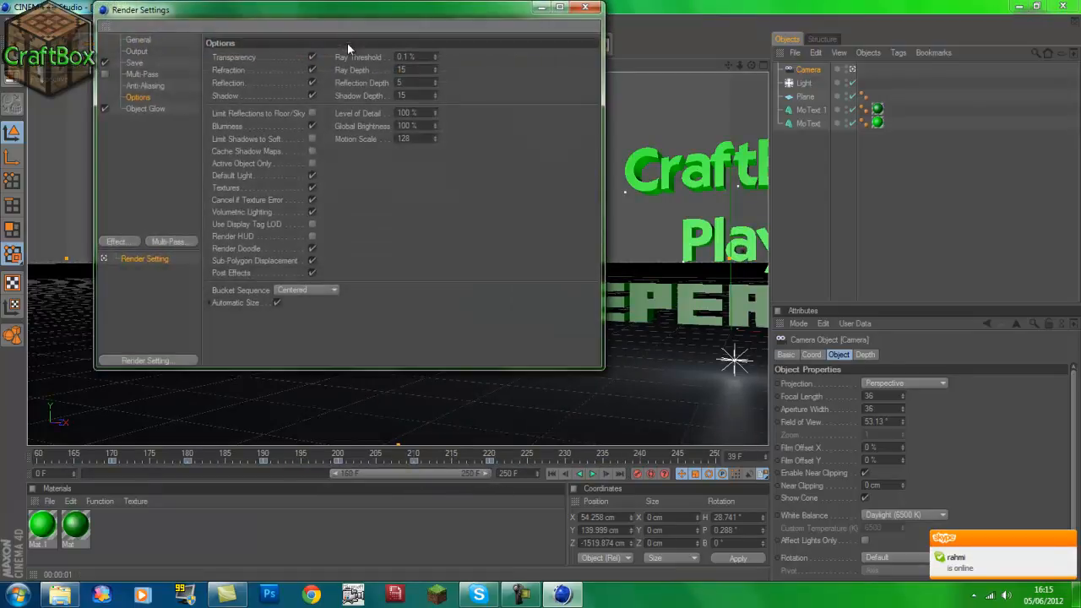
click(137, 53)
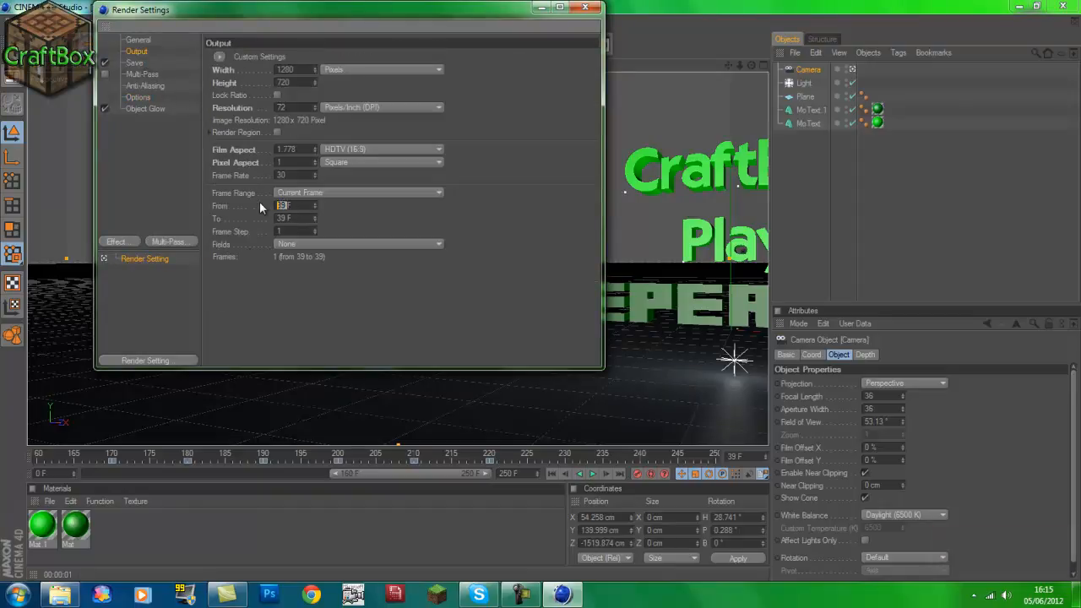
text(0)
drag(423, 473, 442, 476)
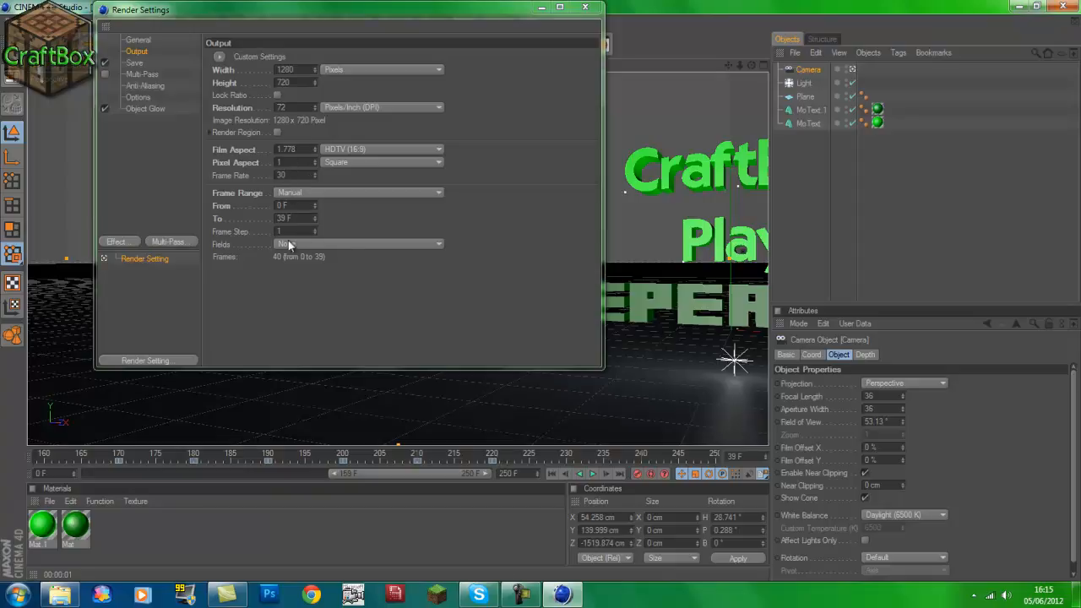
click(285, 218)
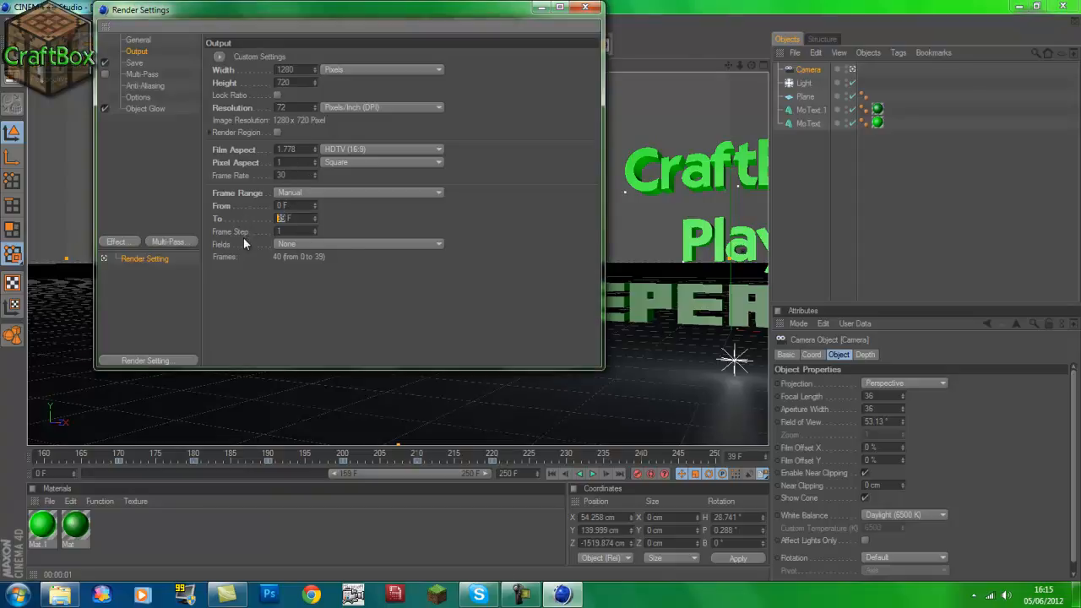
text(22)
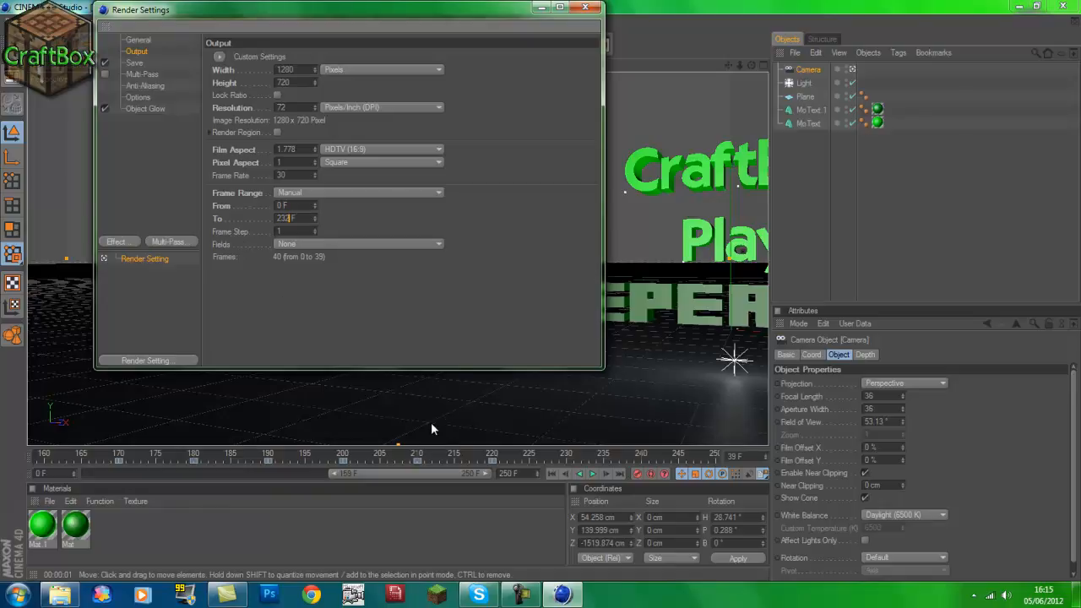
text(0)
key(Return)
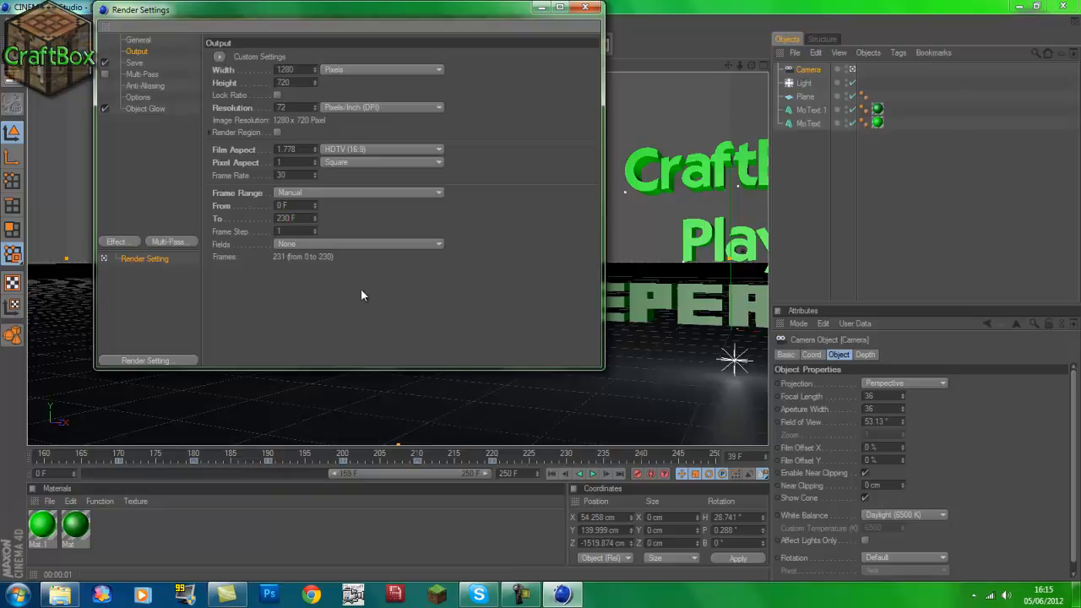
click(585, 8)
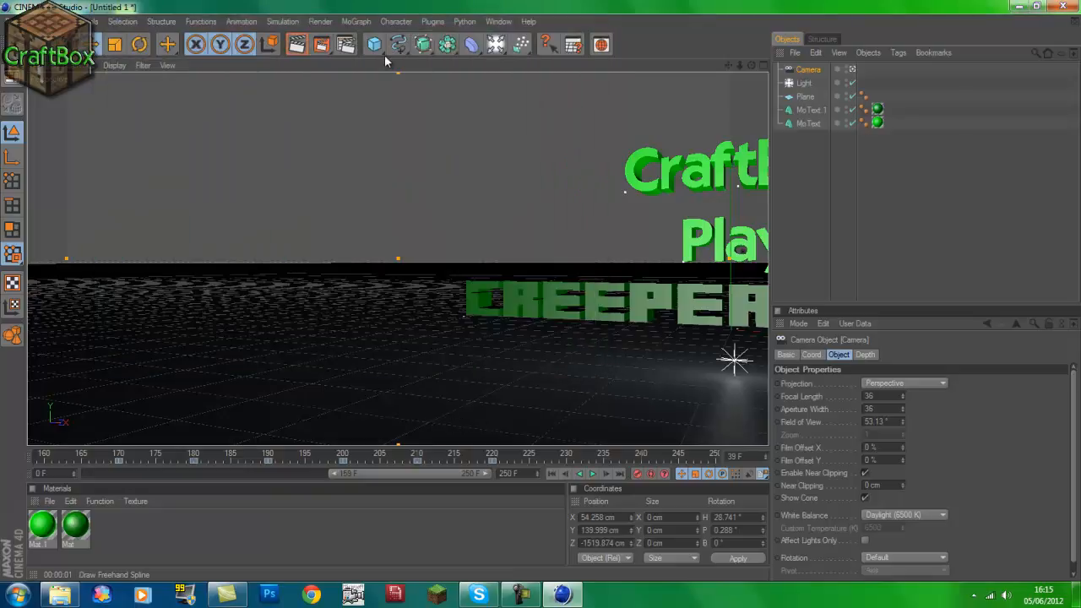
Render the full animation to the Picture Viewer, close the viewer and quit Cinema 4D without saving the project.
click(324, 48)
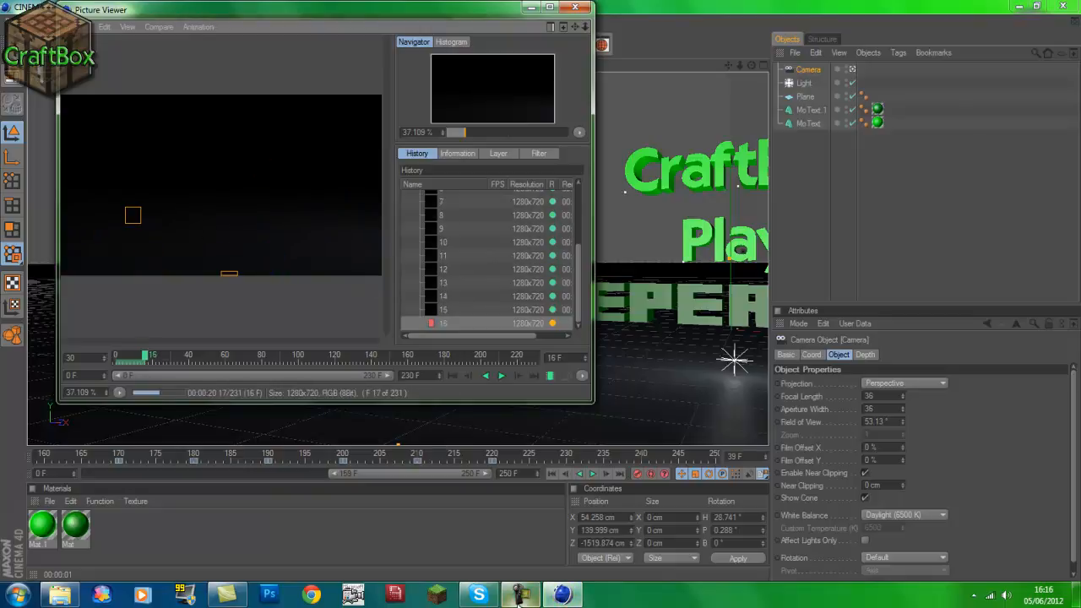
mouse_move(522, 594)
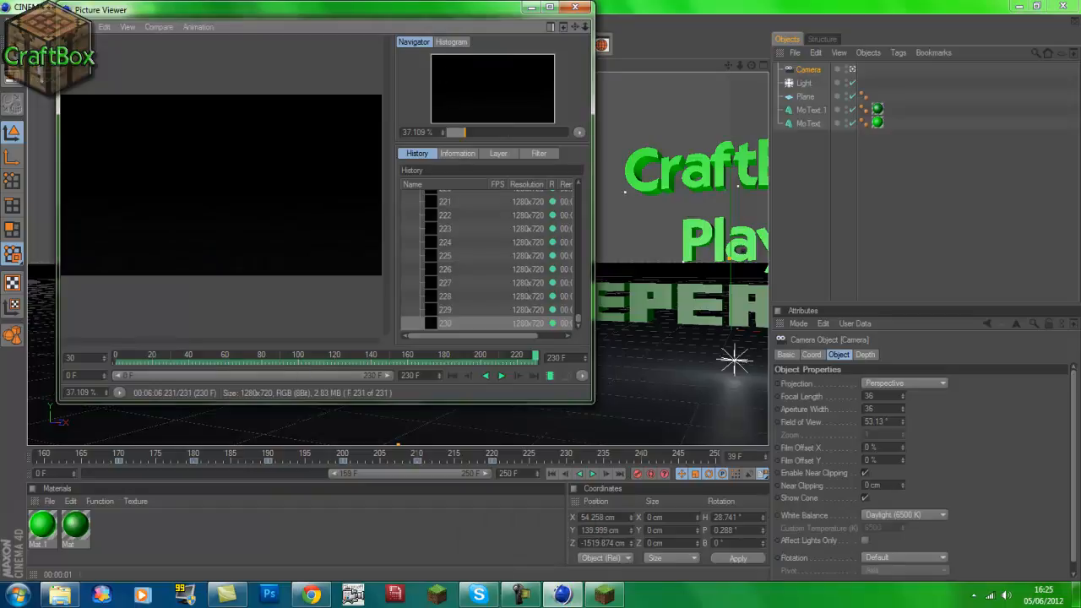
click(575, 6)
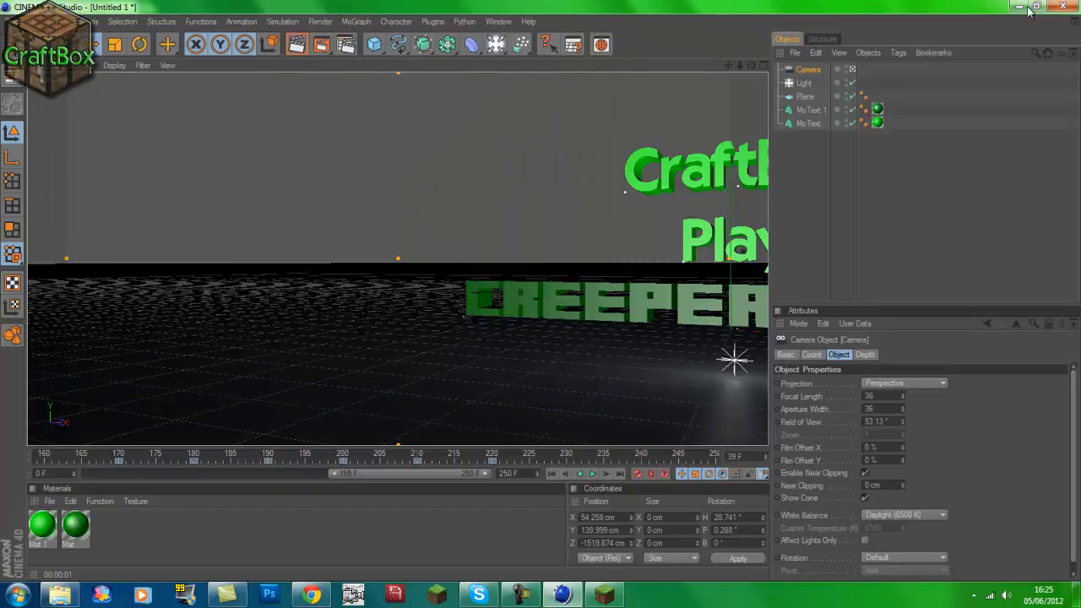
click(1062, 6)
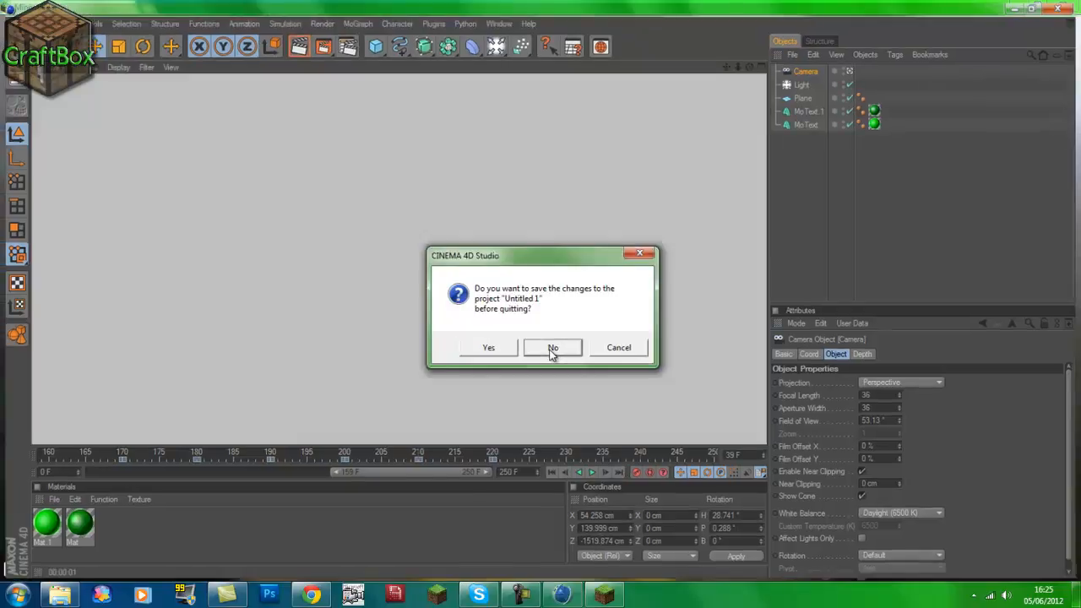
click(552, 348)
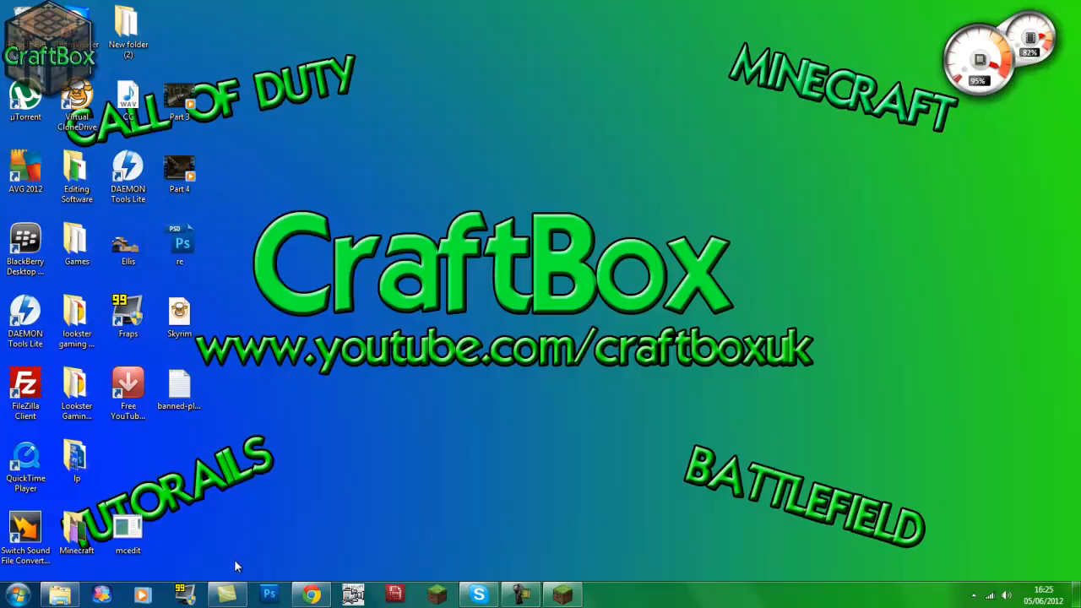
Switch to Windows Explorer, play the rendered Craftbox creeper video from the Videos library and close the player.
click(66, 596)
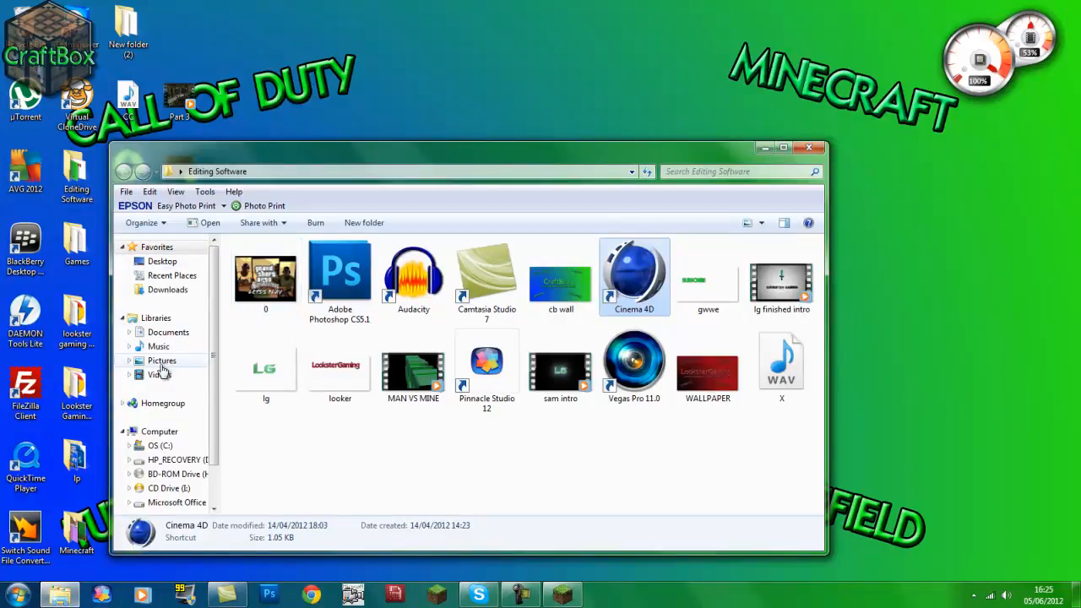
click(160, 374)
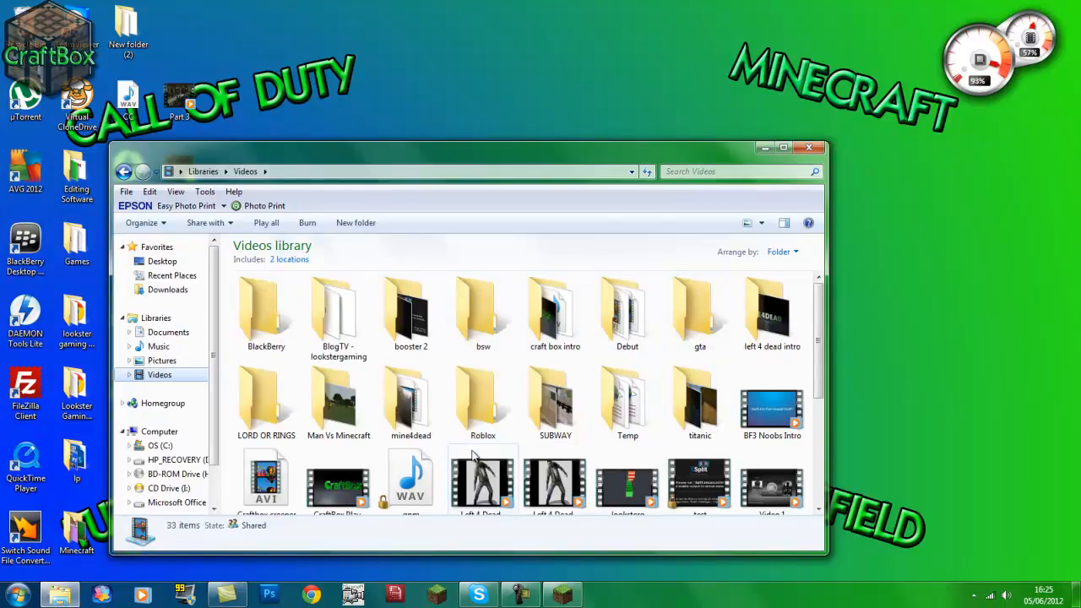
drag(821, 308, 819, 357)
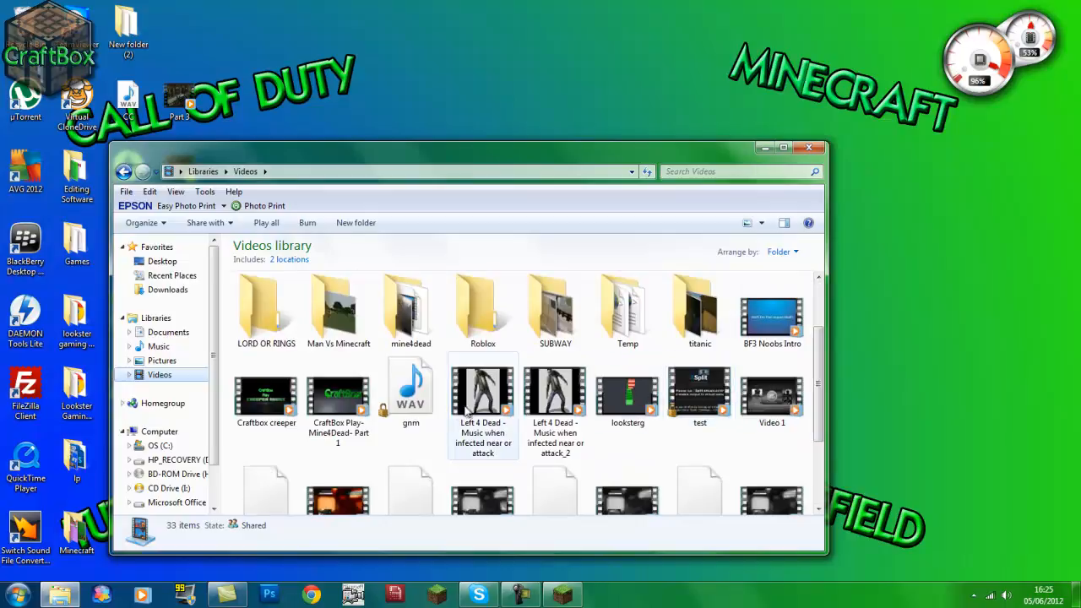
click(256, 413)
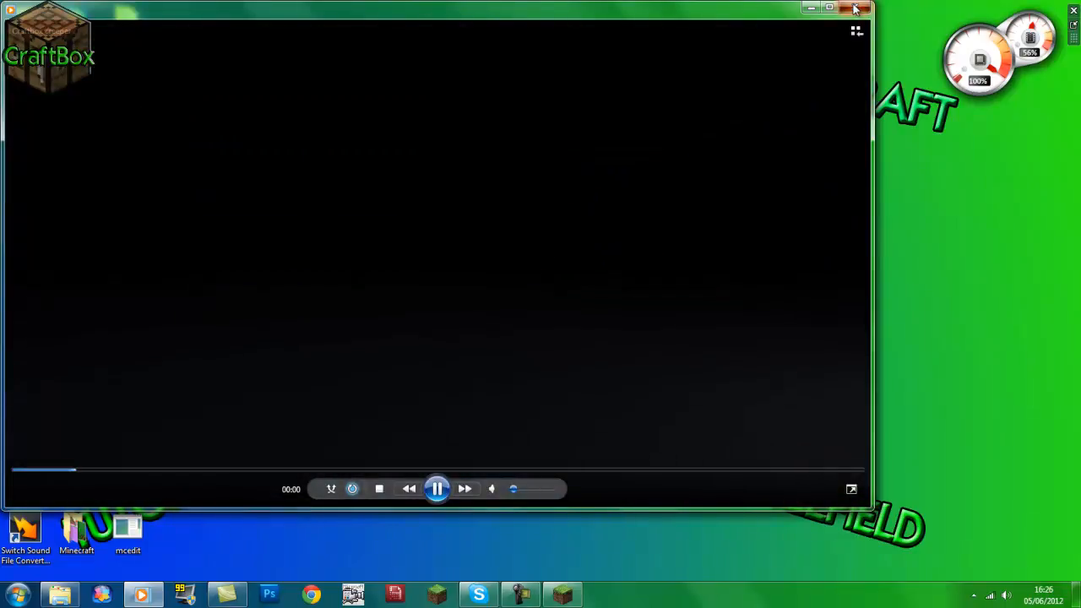
click(855, 8)
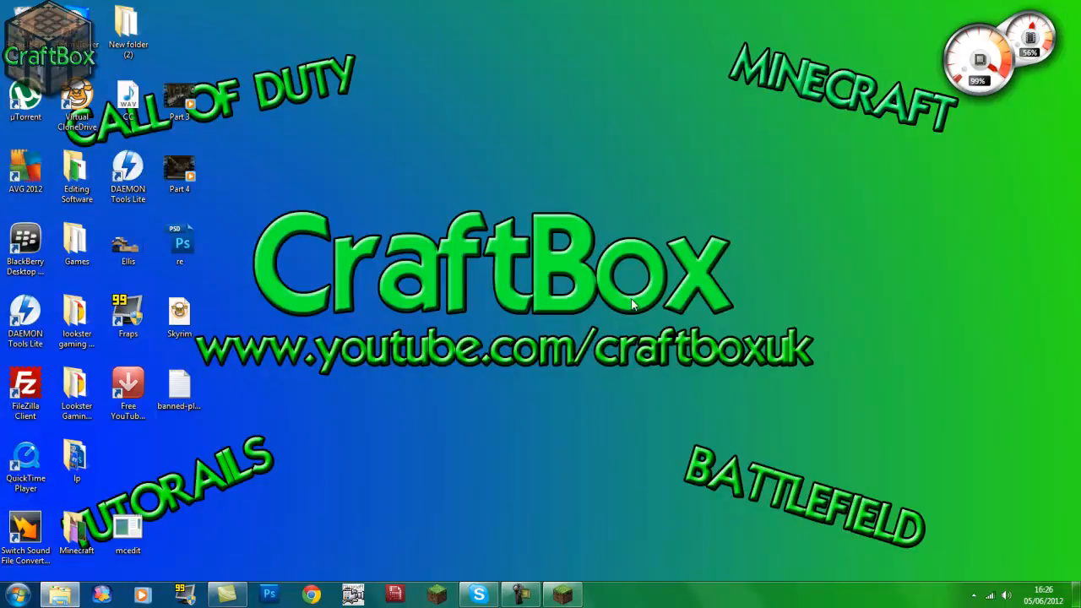
Switch to the untitled project in Camtasia Studio.
click(228, 595)
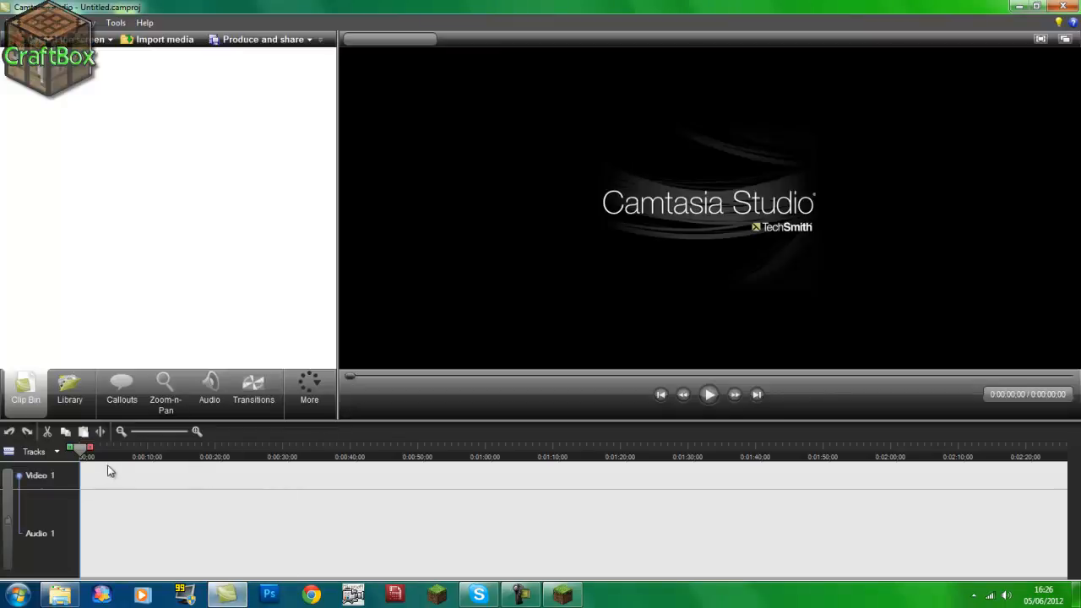